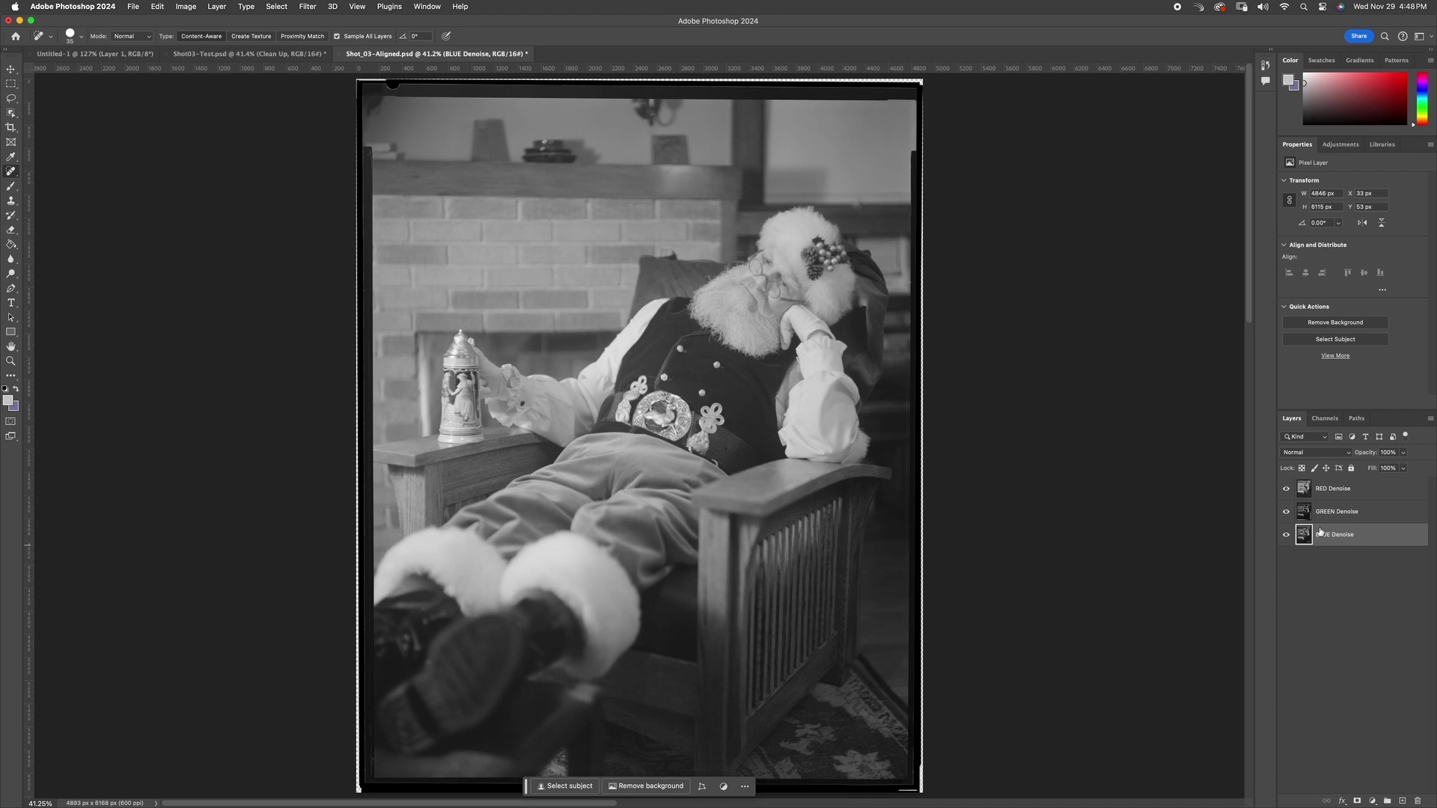
- Auto-align the RED, GREEN and BLUE Denoise layers using the Auto projection
{"action": "left_click", "coordinate": [1371, 498], "text": "shift"}
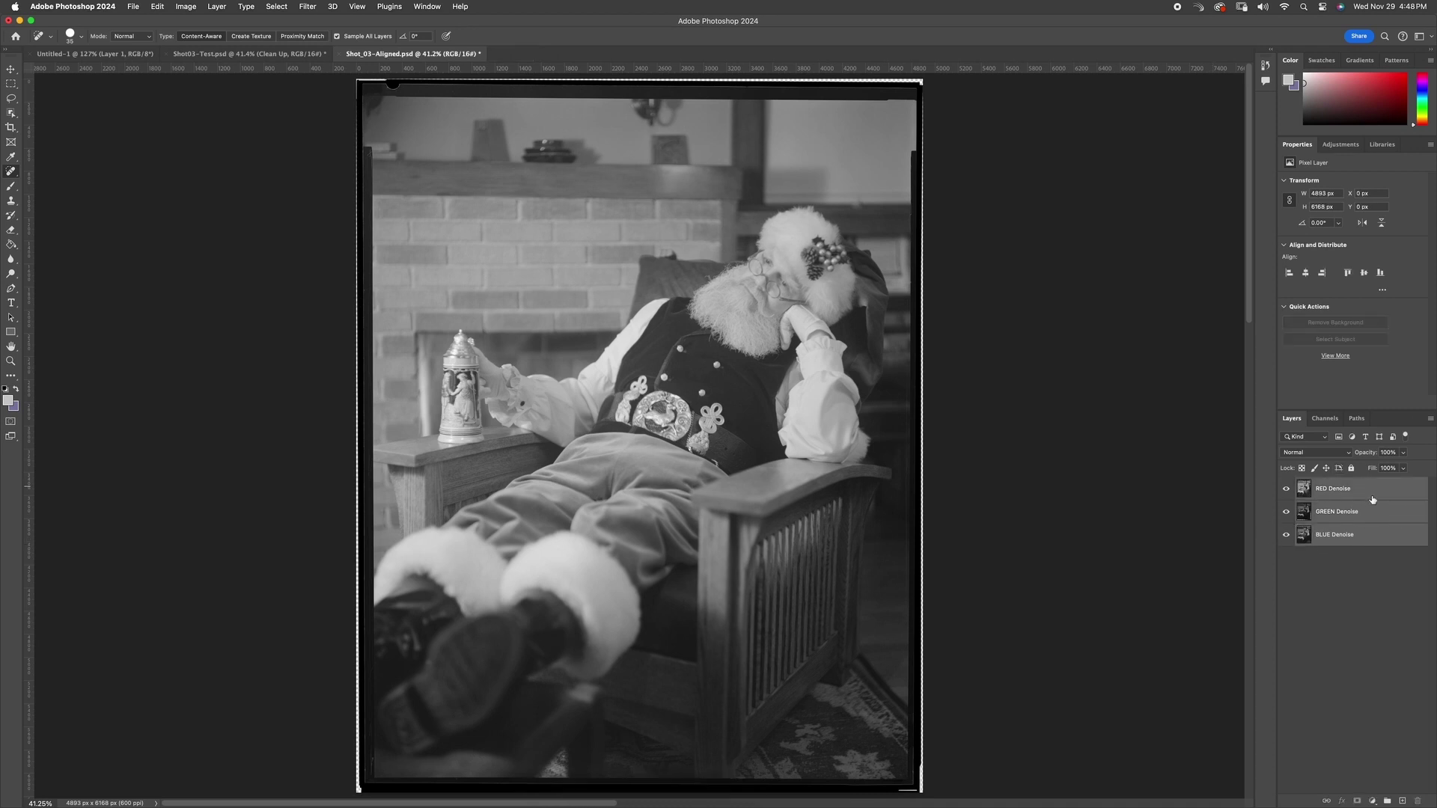
{"action": "left_click", "coordinate": [132, 7]}
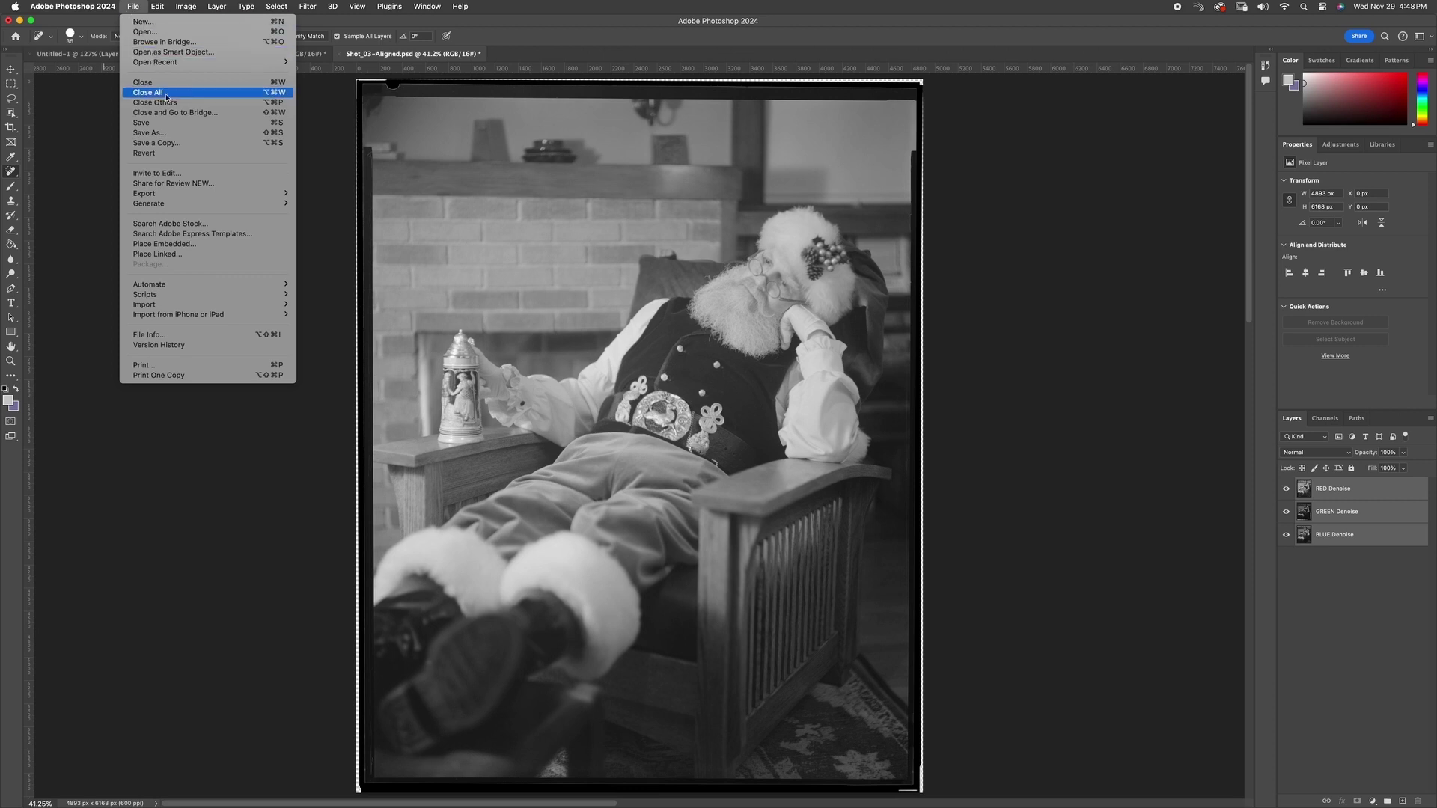
{"action": "mouse_move", "coordinate": [217, 286]}
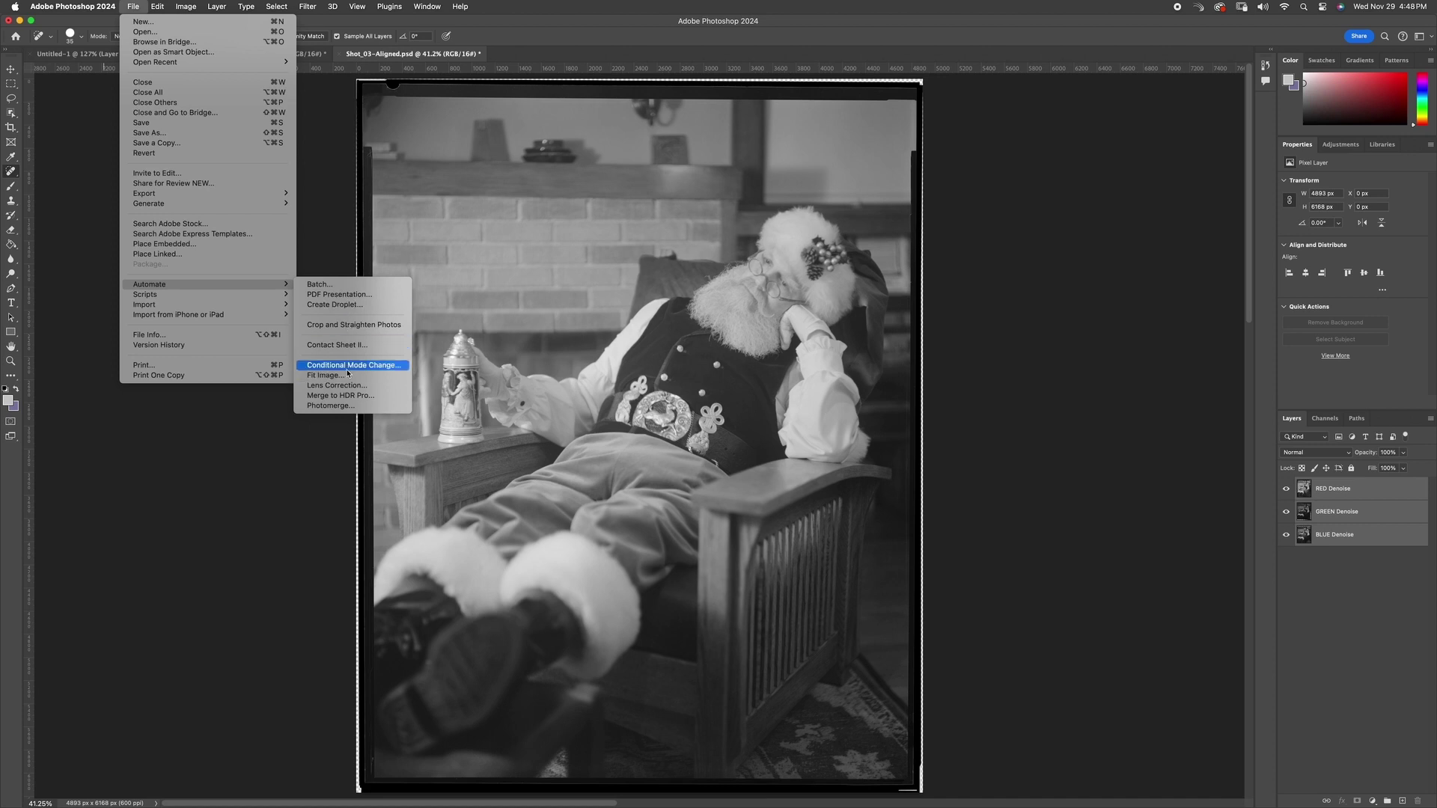
{"action": "mouse_move", "coordinate": [157, 6]}
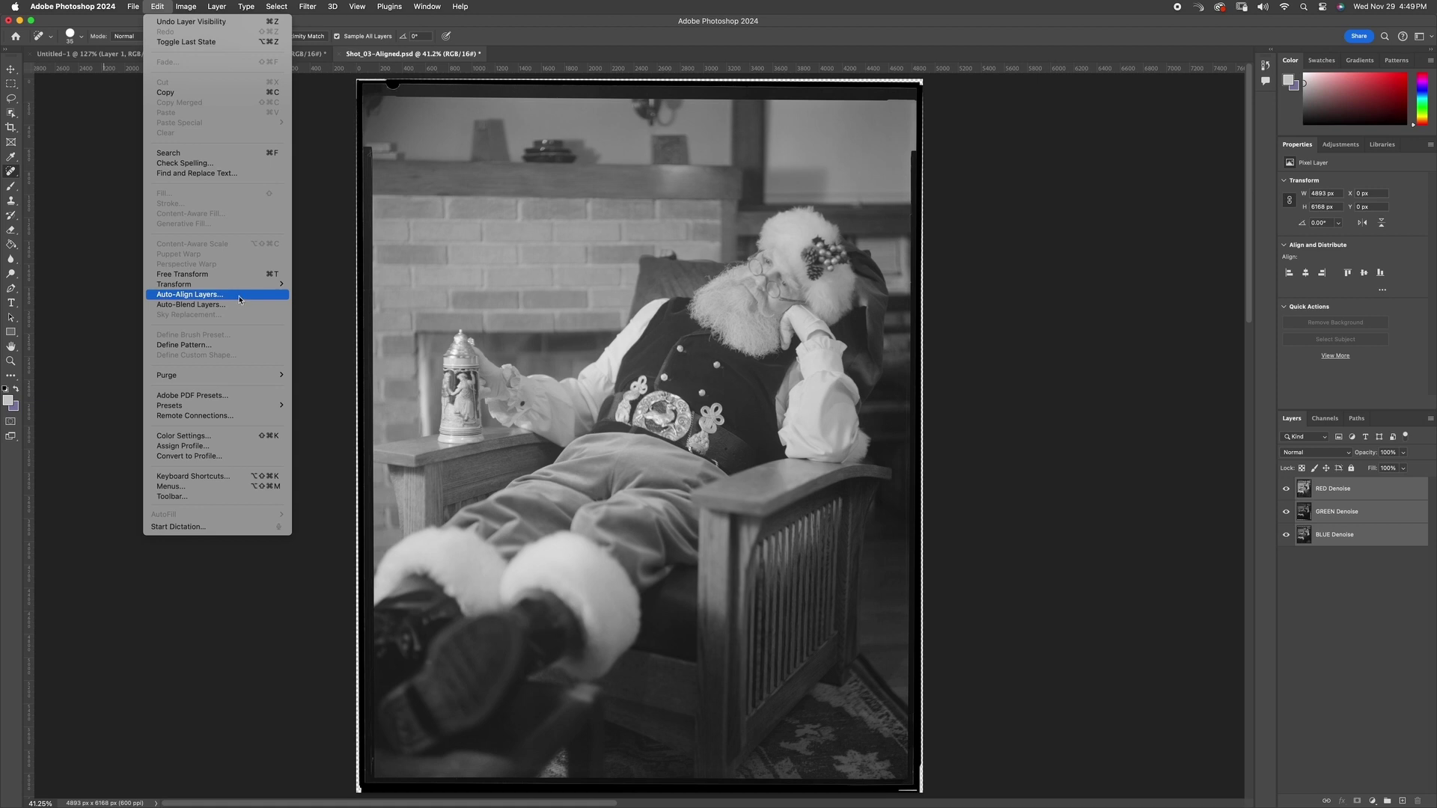
{"action": "left_click", "coordinate": [240, 298]}
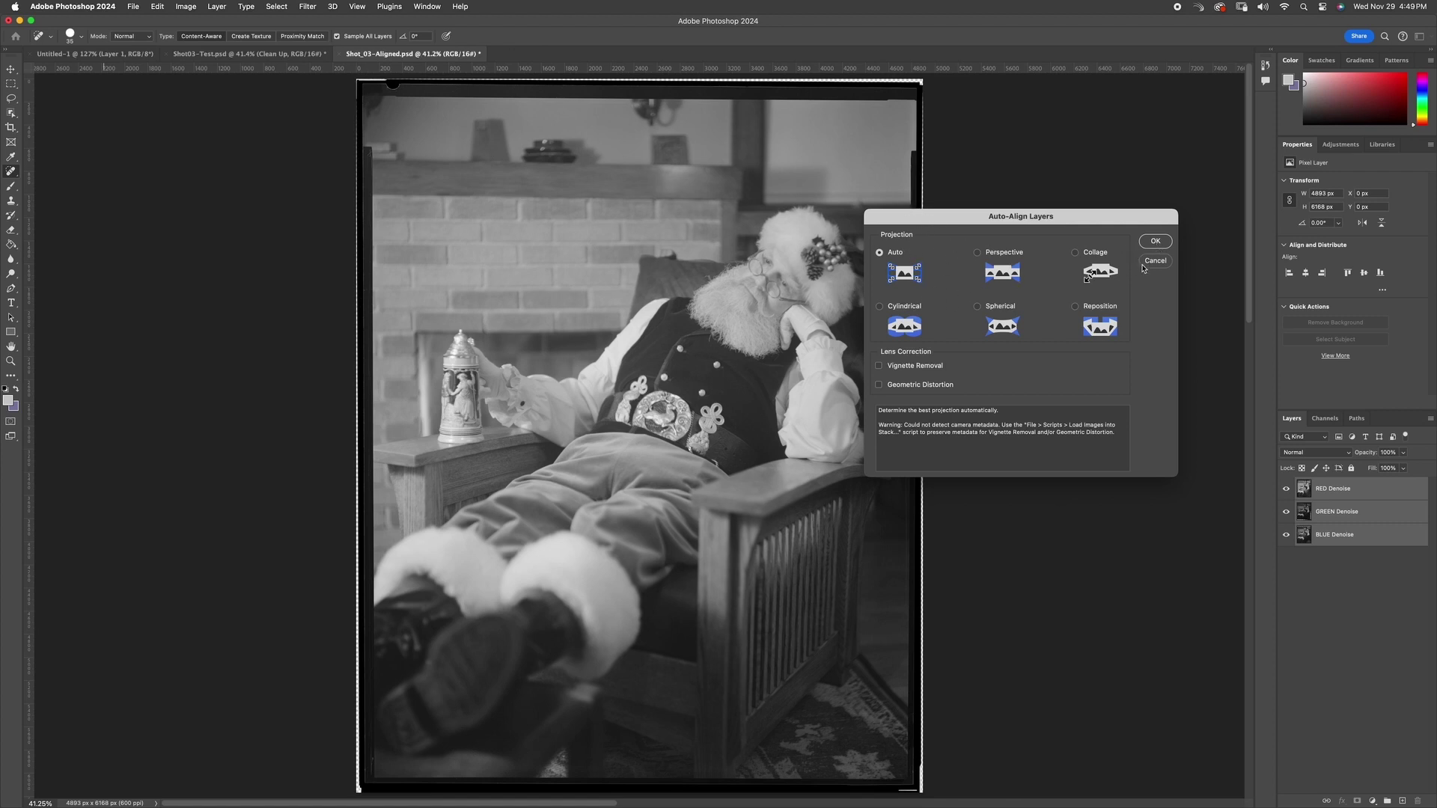
{"action": "left_click", "coordinate": [1162, 241]}
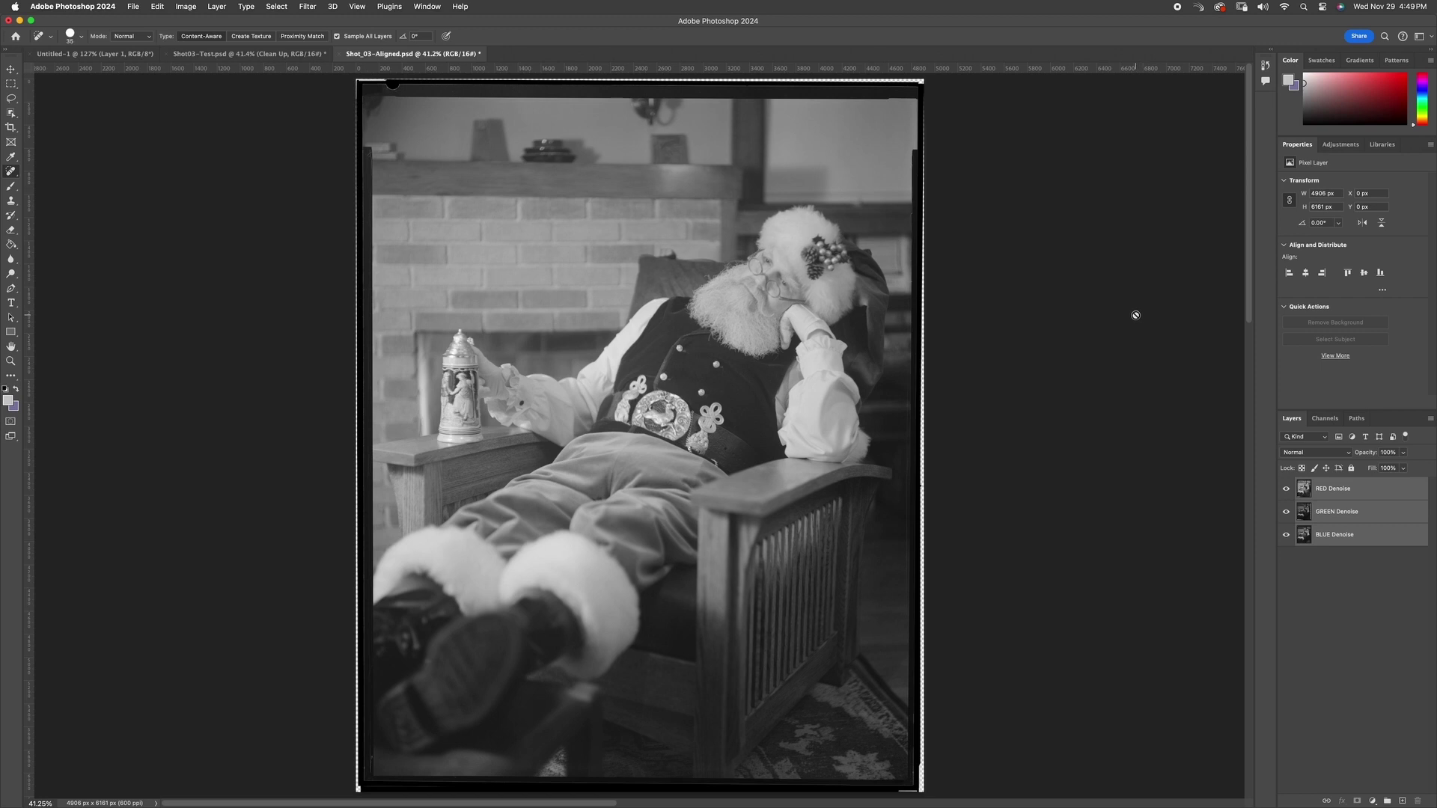
- Compare the aligned layers by repeatedly hiding and showing RED Denoise and GREEN Denoise, leaving all three layers visible
{"action": "left_click", "coordinate": [1287, 489]}
{"action": "left_click", "coordinate": [1287, 490]}
{"action": "left_click", "coordinate": [1286, 490]}
{"action": "left_click", "coordinate": [1287, 490]}
{"action": "left_click", "coordinate": [1287, 488]}
{"action": "left_click", "coordinate": [1286, 512]}
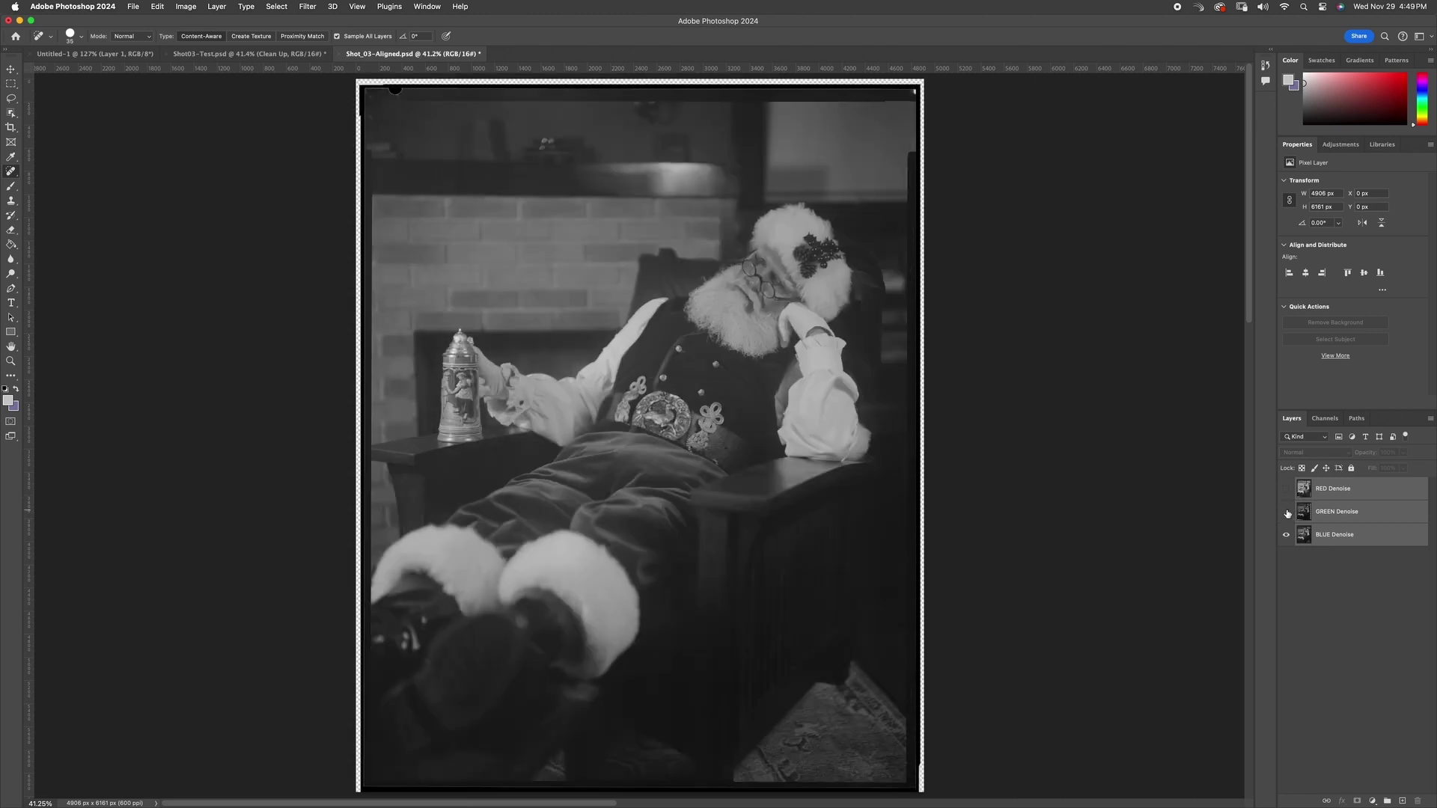
{"action": "left_click", "coordinate": [1286, 512]}
{"action": "left_click", "coordinate": [1286, 513]}
{"action": "left_click", "coordinate": [1285, 513]}
{"action": "left_click", "coordinate": [1285, 513]}
{"action": "left_click", "coordinate": [1284, 513]}
{"action": "left_click", "coordinate": [1285, 512]}
{"action": "left_click", "coordinate": [1285, 513]}
{"action": "left_click", "coordinate": [1285, 513]}
{"action": "left_click", "coordinate": [1285, 513]}
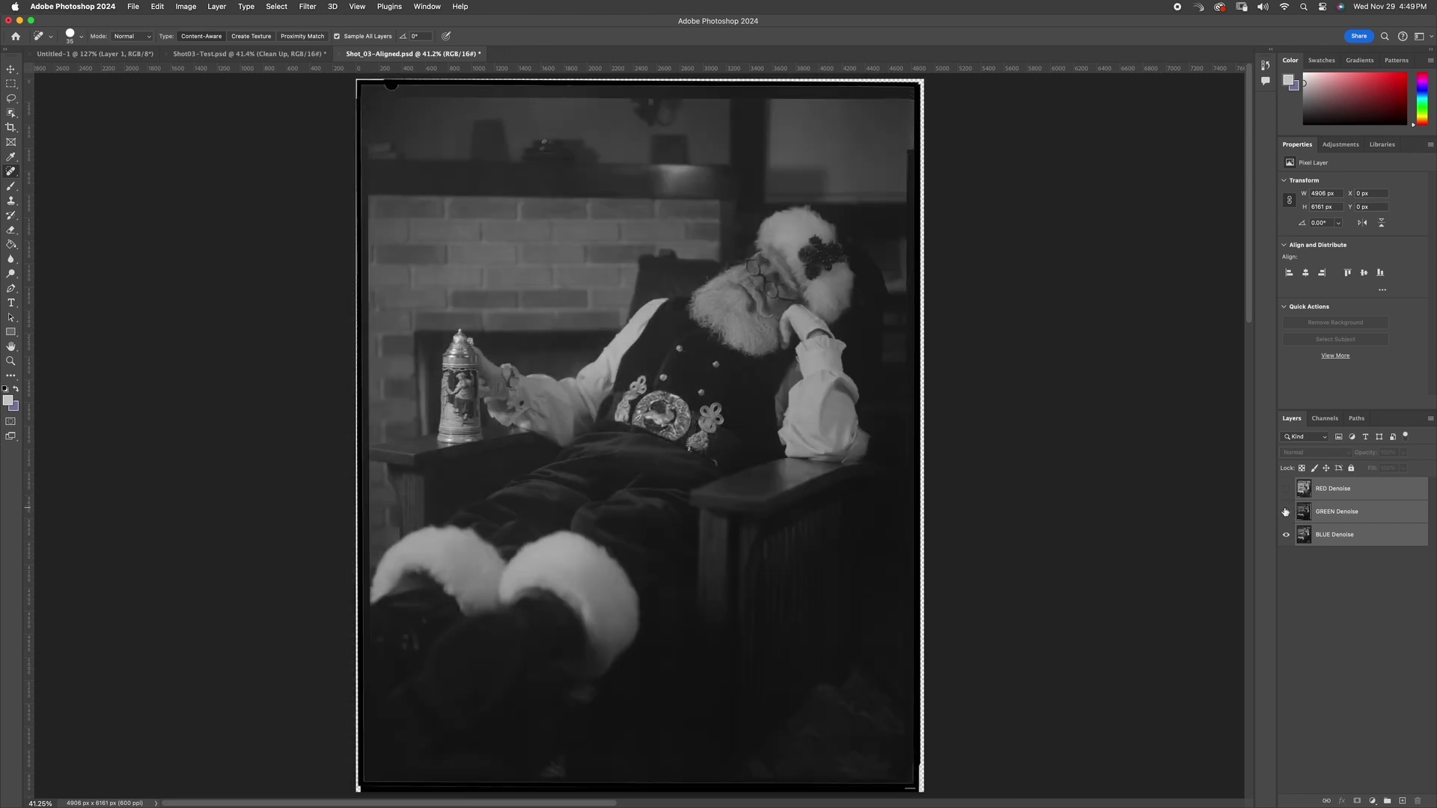
{"action": "left_click", "coordinate": [1285, 512]}
{"action": "left_click", "coordinate": [1285, 512]}
{"action": "left_click", "coordinate": [1286, 489]}
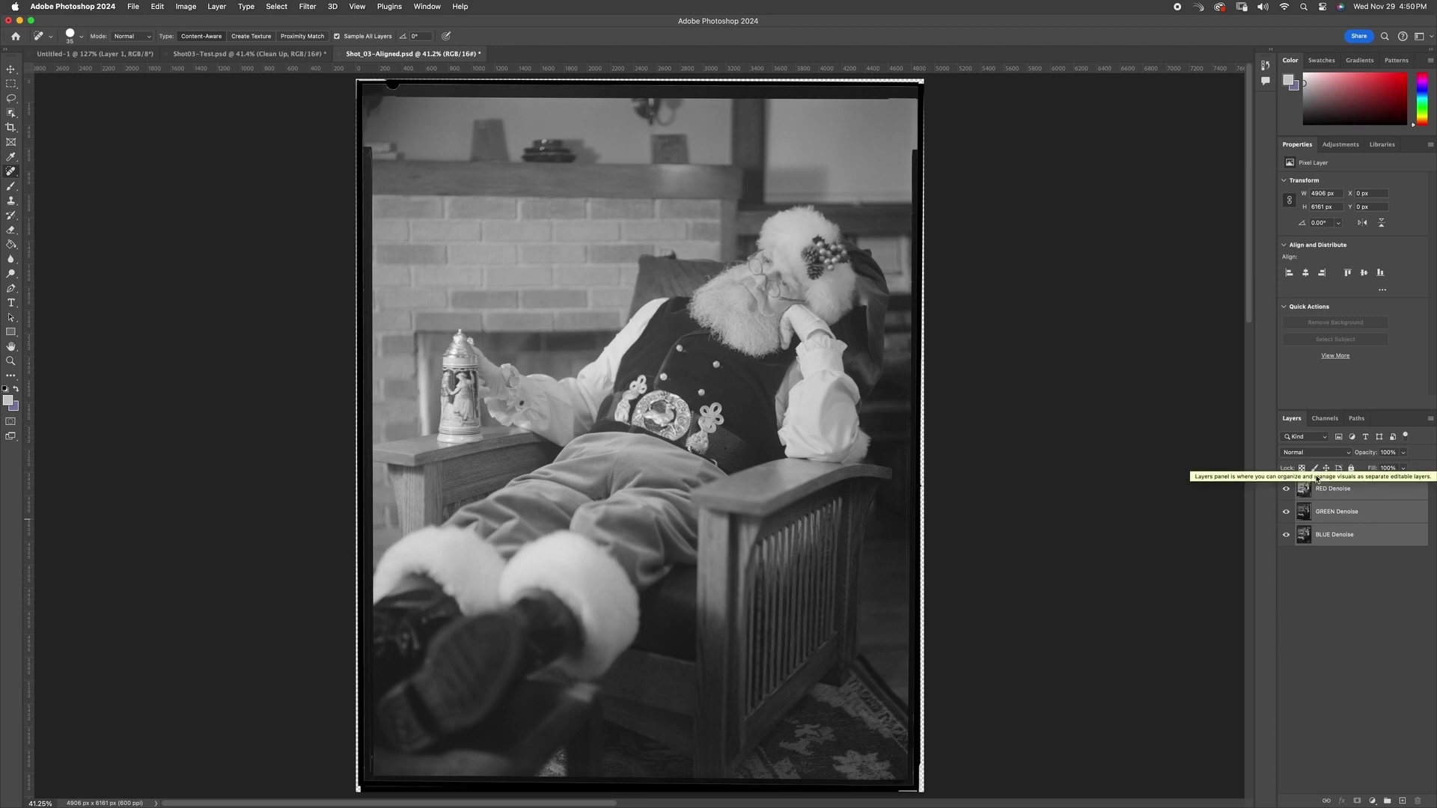
- Copy the whole RED Denoise layer and create a clipboard-sized 4903 x 6154 px document in 16-bit RGB Color with a transparent background
{"action": "left_click", "coordinate": [1331, 493]}
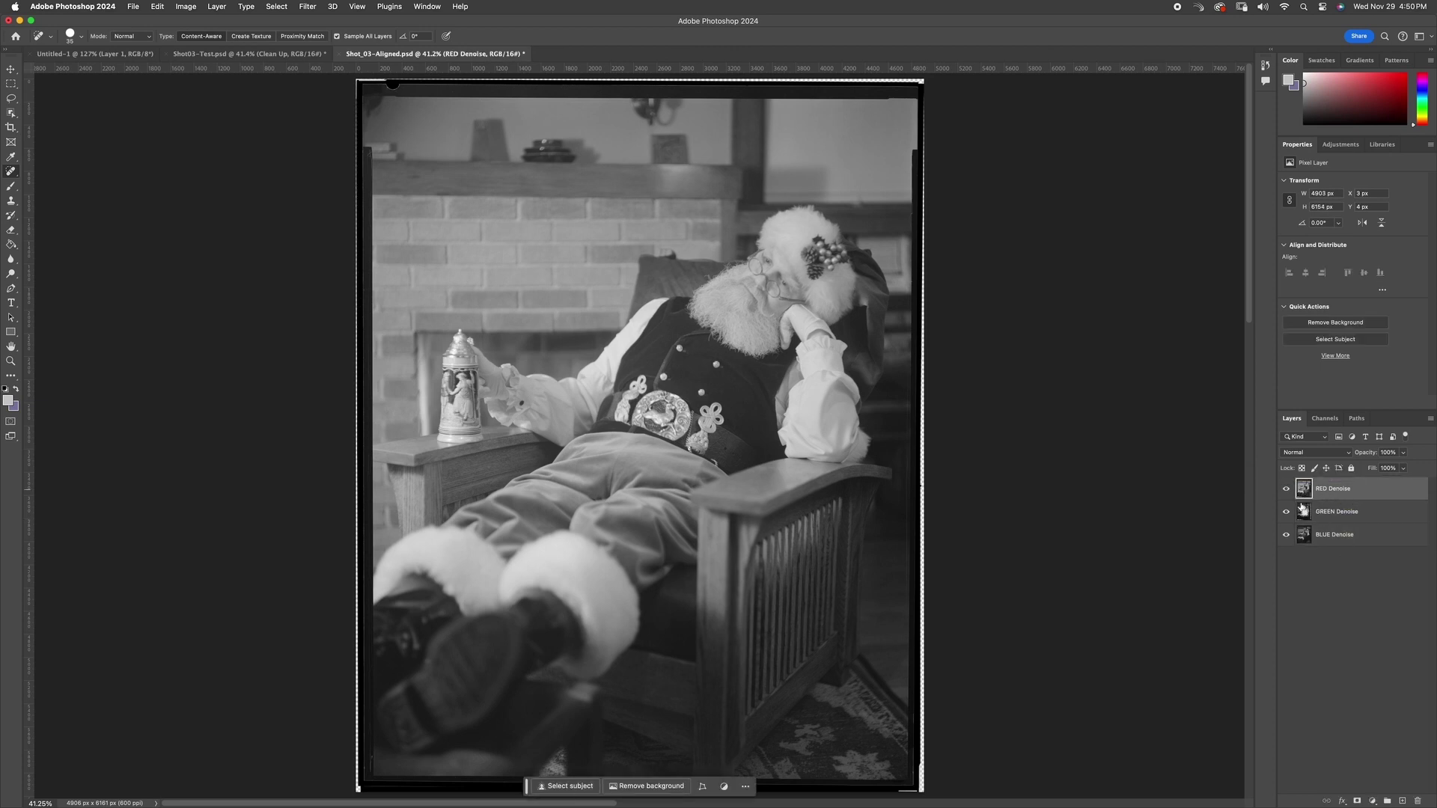
{"action": "key", "text": "super+a"}
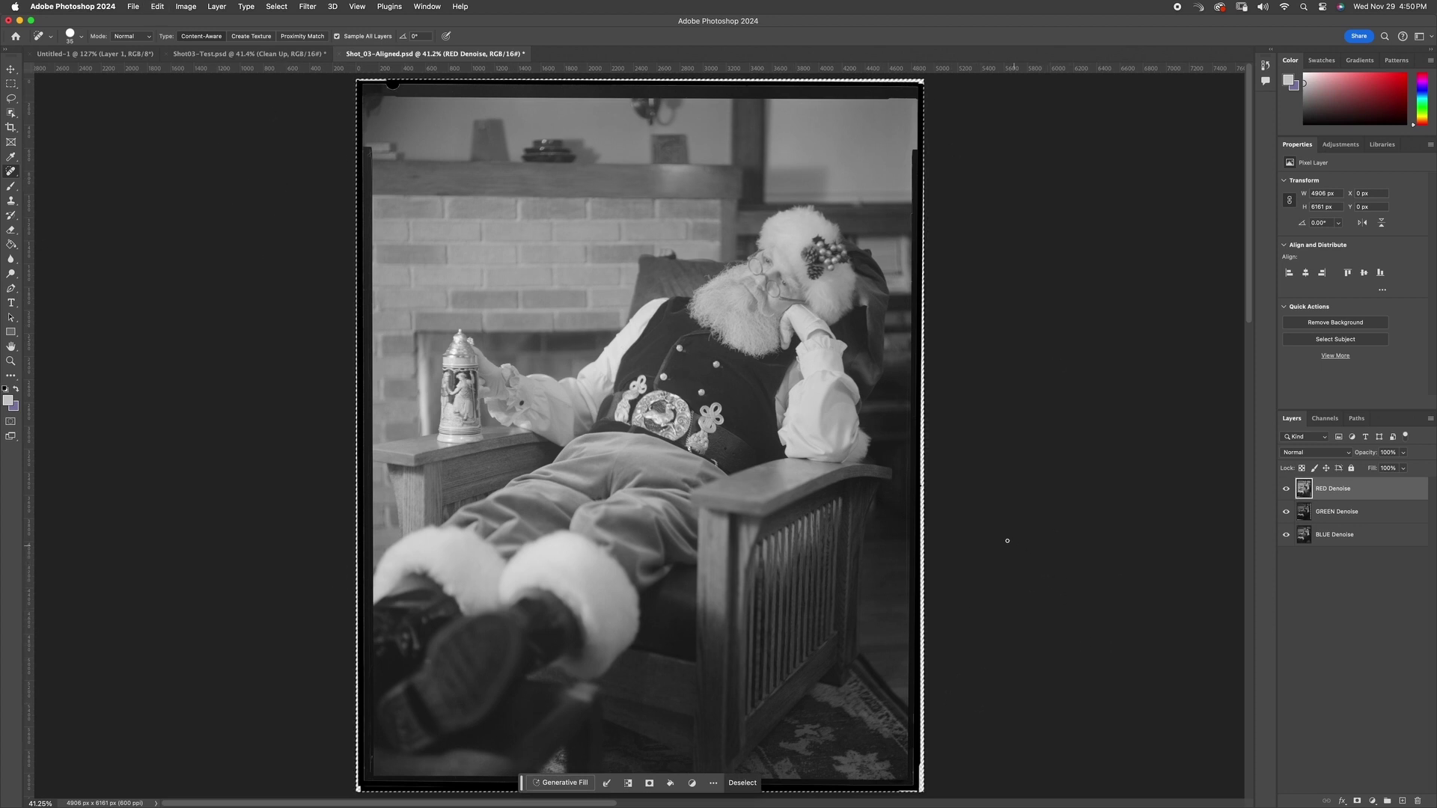
{"action": "left_click", "coordinate": [132, 7]}
{"action": "left_click", "coordinate": [142, 22]}
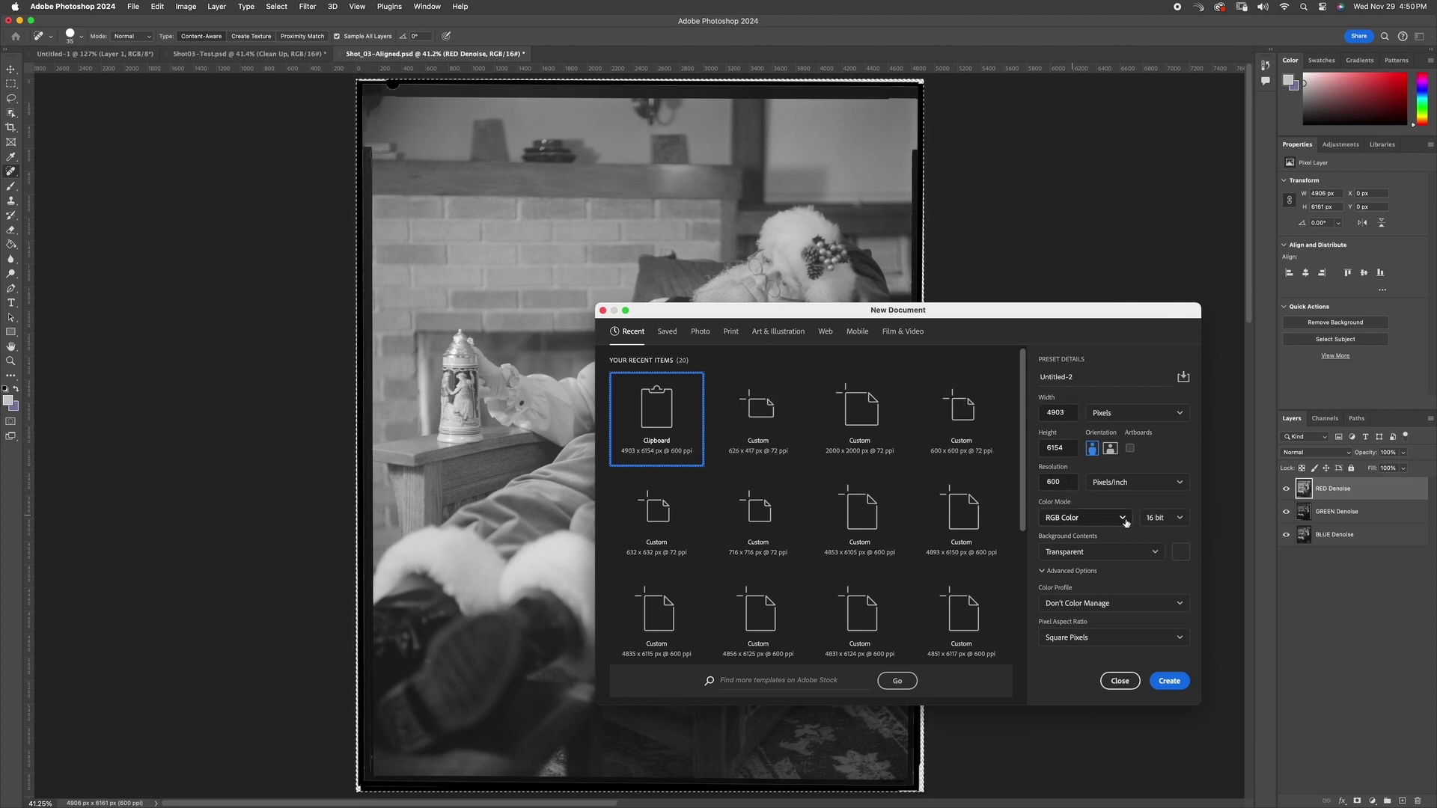
{"action": "left_click", "coordinate": [1102, 522]}
{"action": "left_click", "coordinate": [1103, 519]}
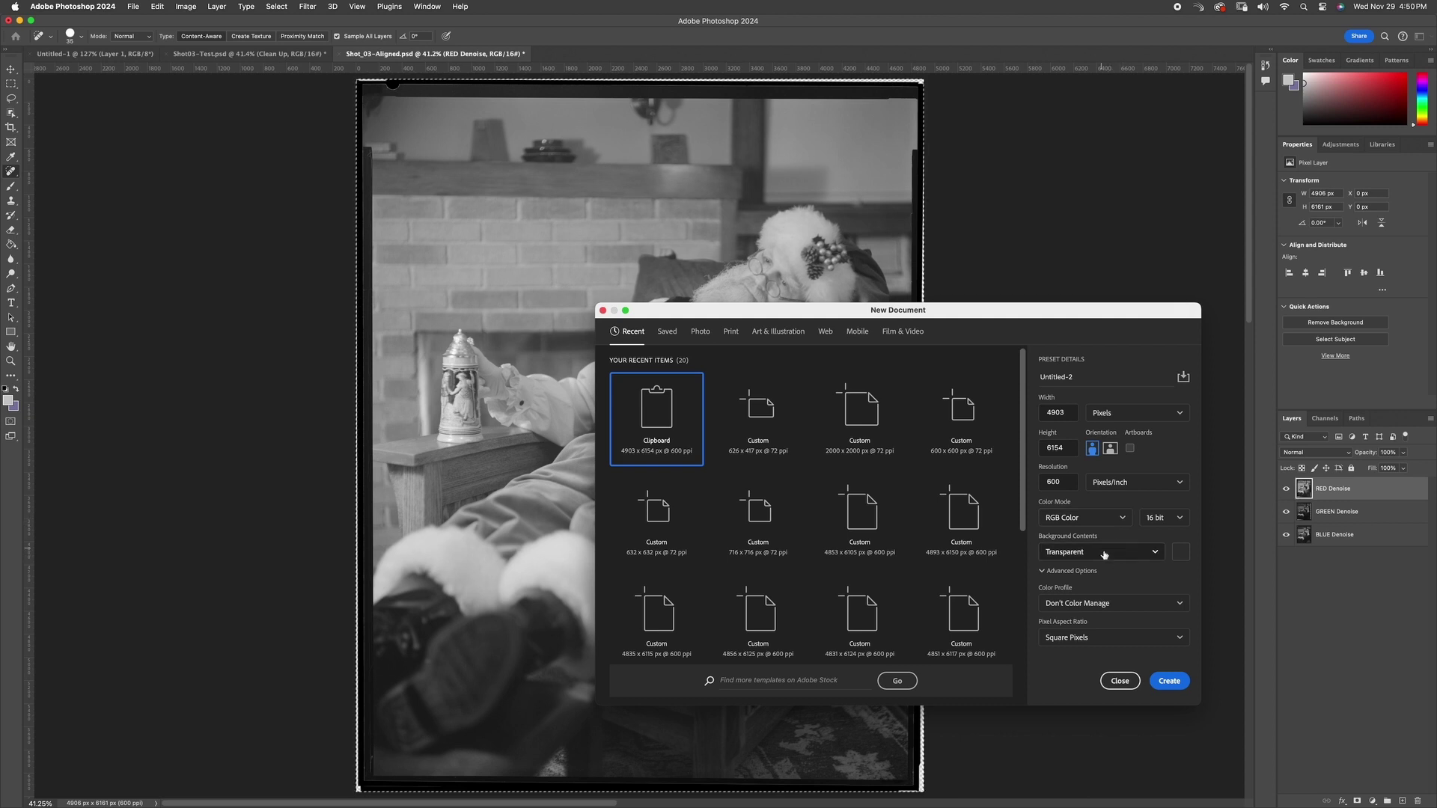
{"action": "left_click", "coordinate": [1167, 680]}
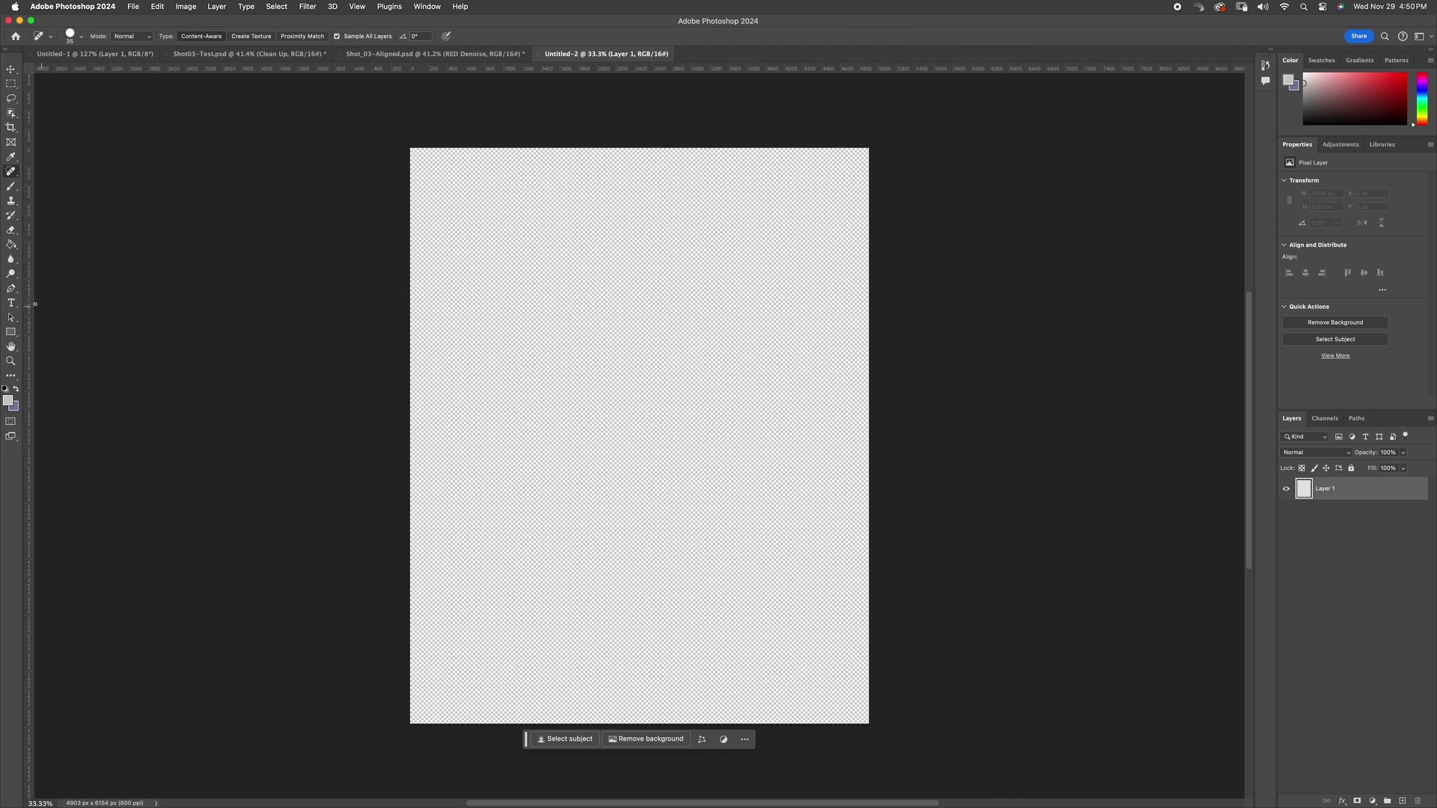
- Fill the blank layer with the light grey foreground colour and paste the copied red image into the Red channel
{"action": "left_click", "coordinate": [11, 244]}
{"action": "left_click", "coordinate": [610, 361]}
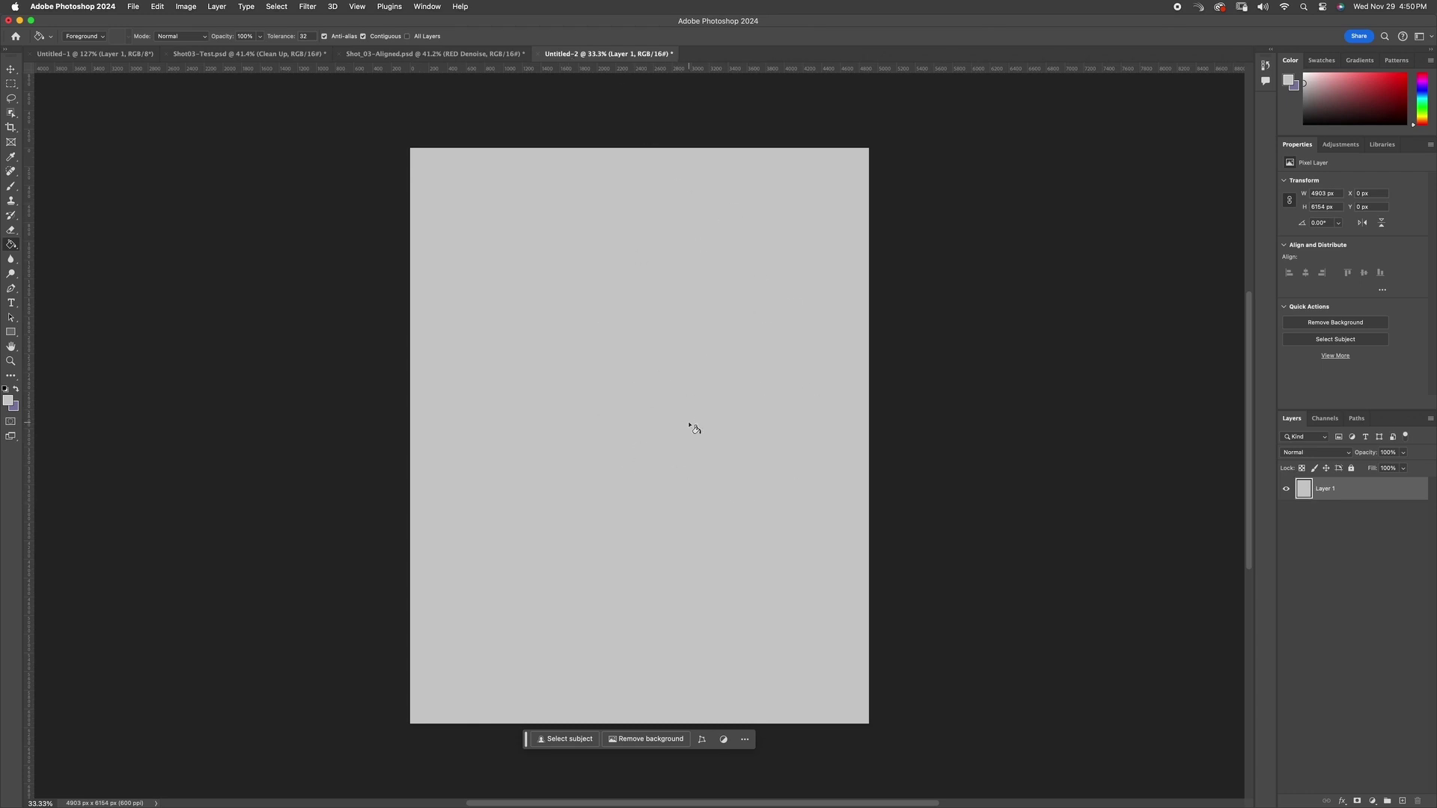
{"action": "left_click", "coordinate": [1326, 424]}
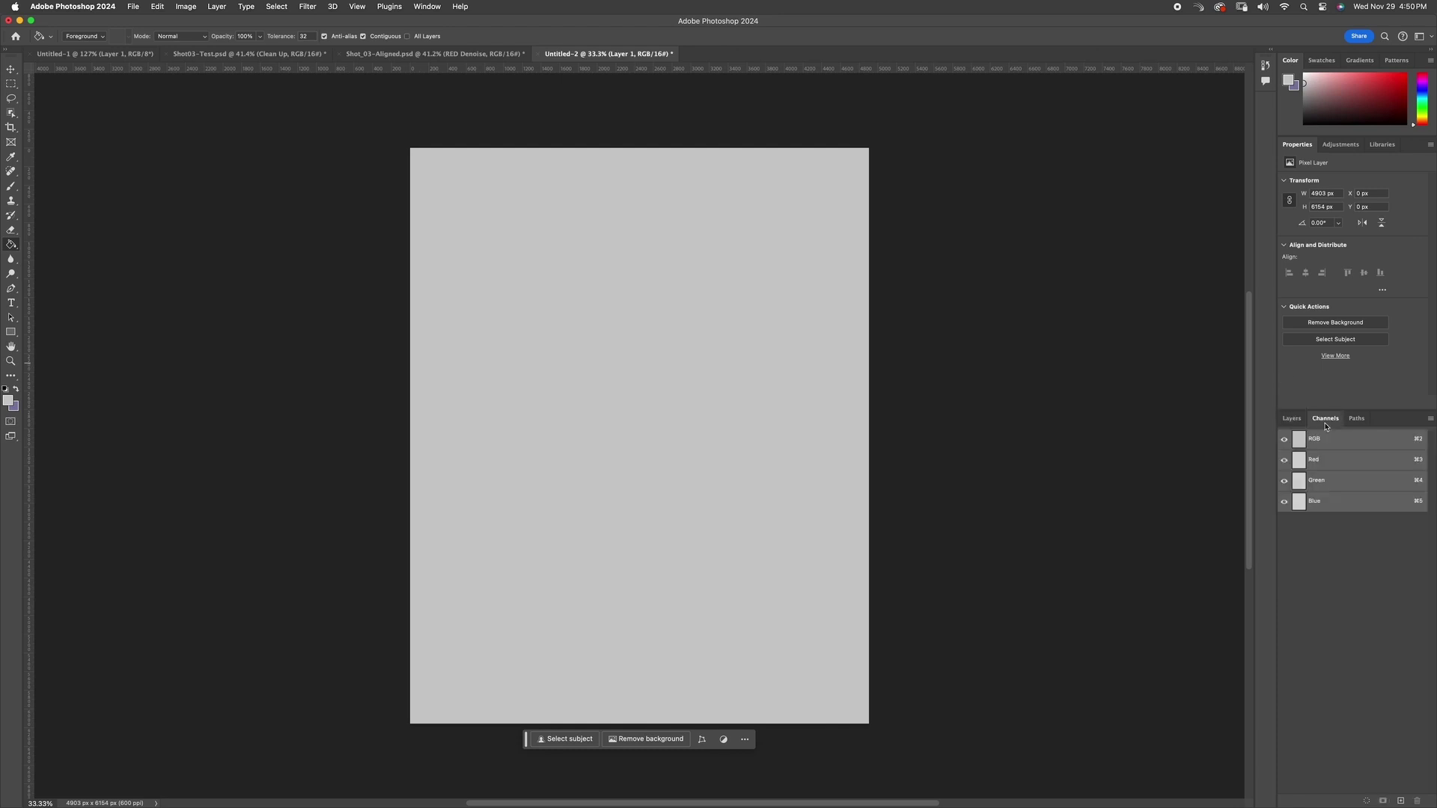
{"action": "left_click", "coordinate": [1329, 460]}
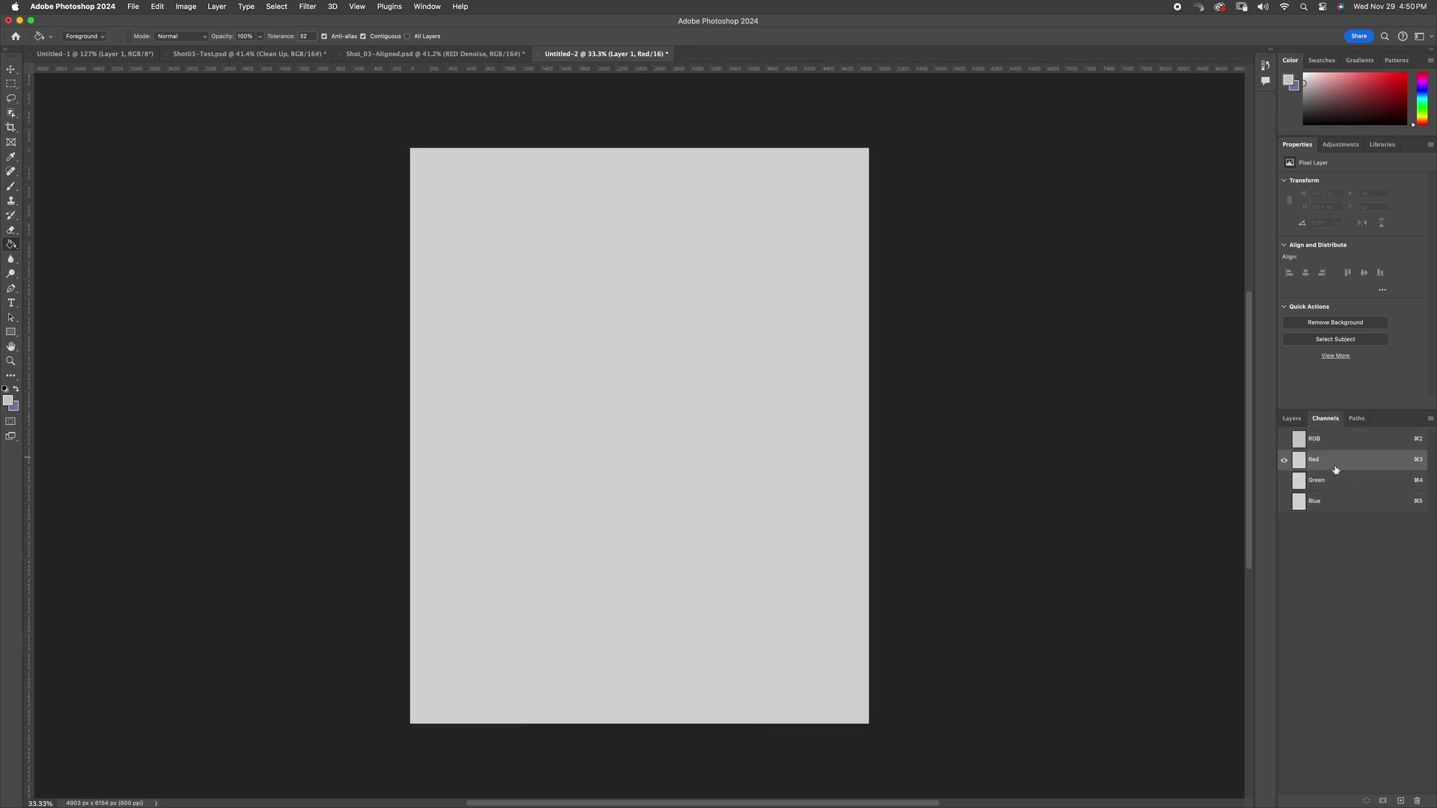
{"action": "key", "text": "super+v"}
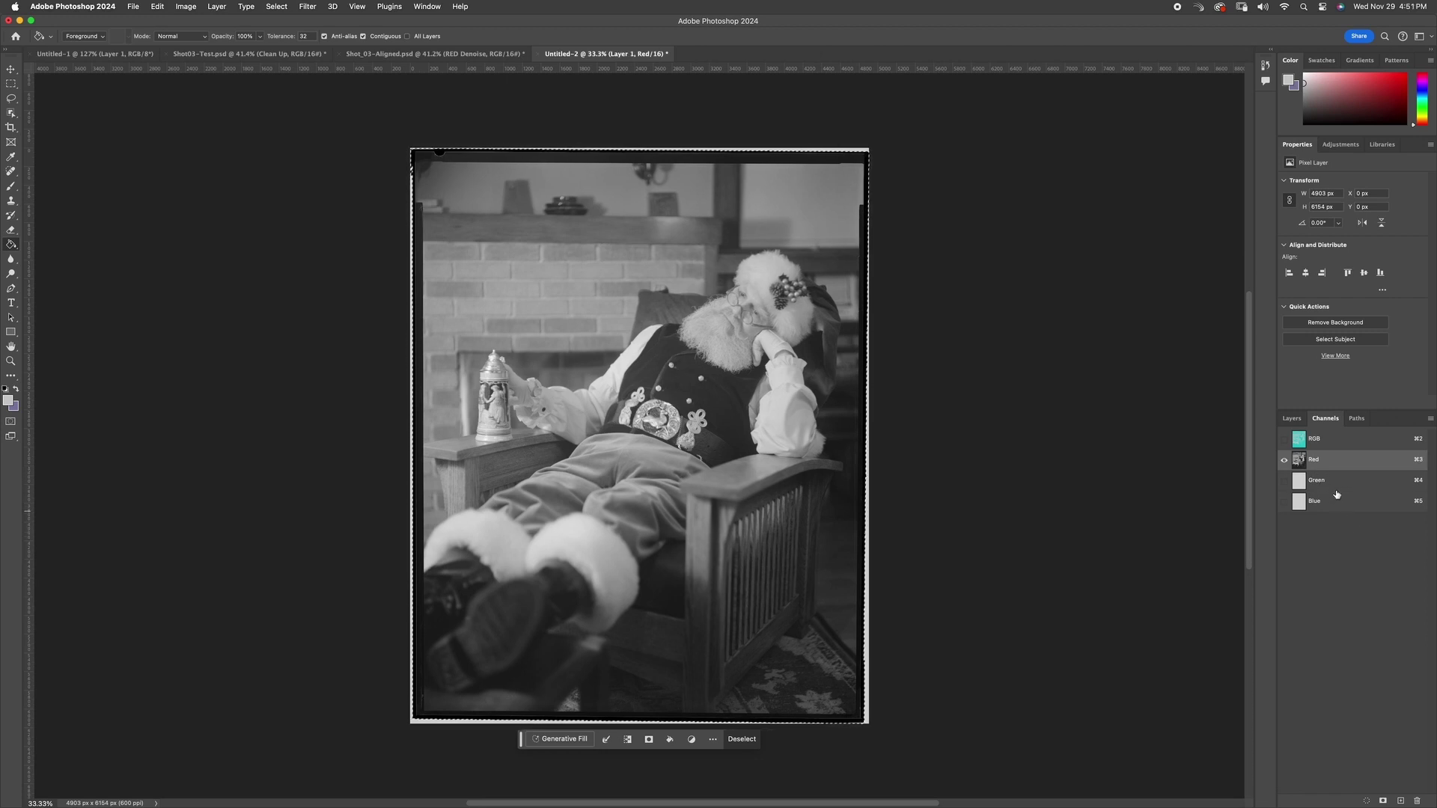
- In Shot_03-Aligned.psd, hide the RED Denoise layer and copy the GREEN Denoise layer's image
{"action": "left_click", "coordinate": [417, 55]}
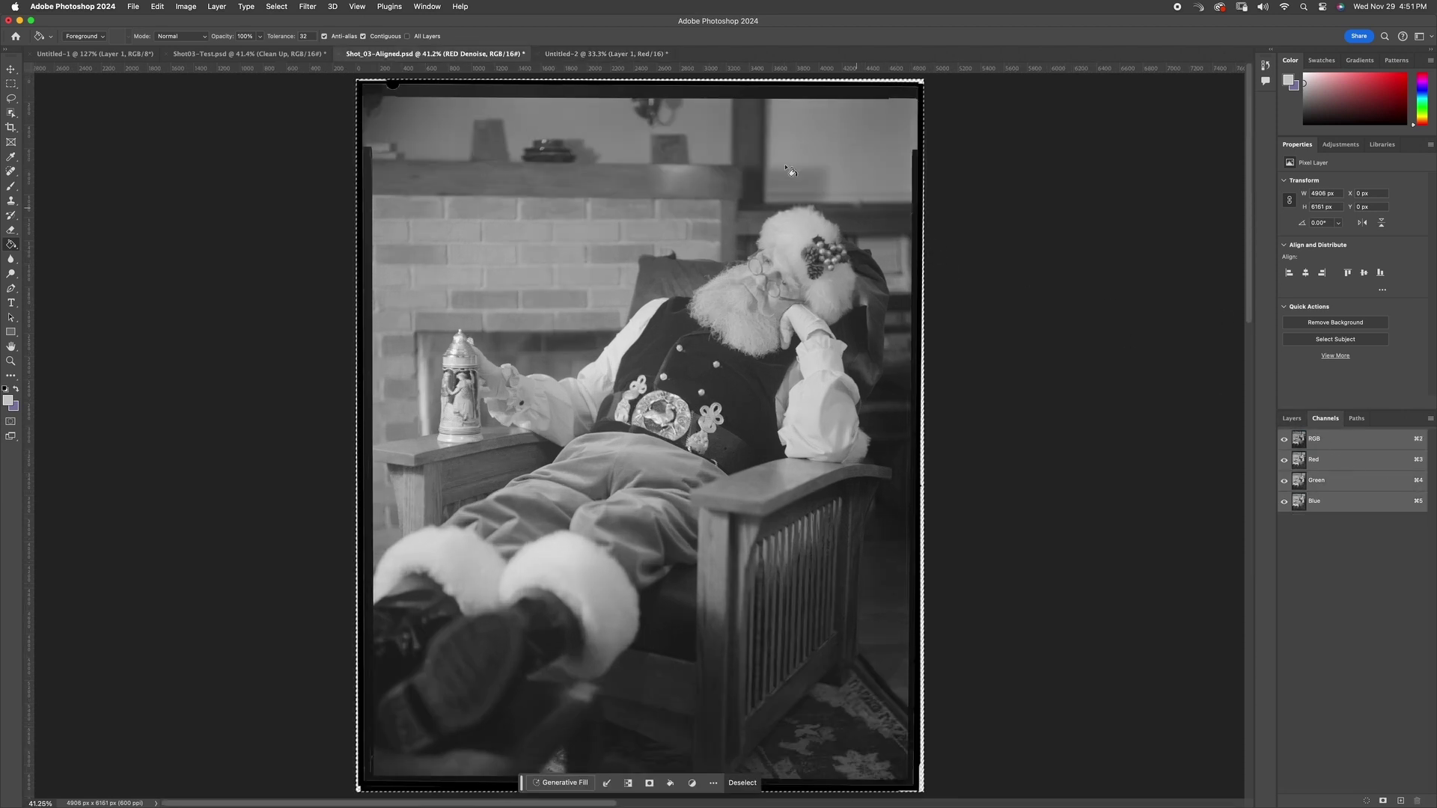
{"action": "left_click", "coordinate": [1292, 419]}
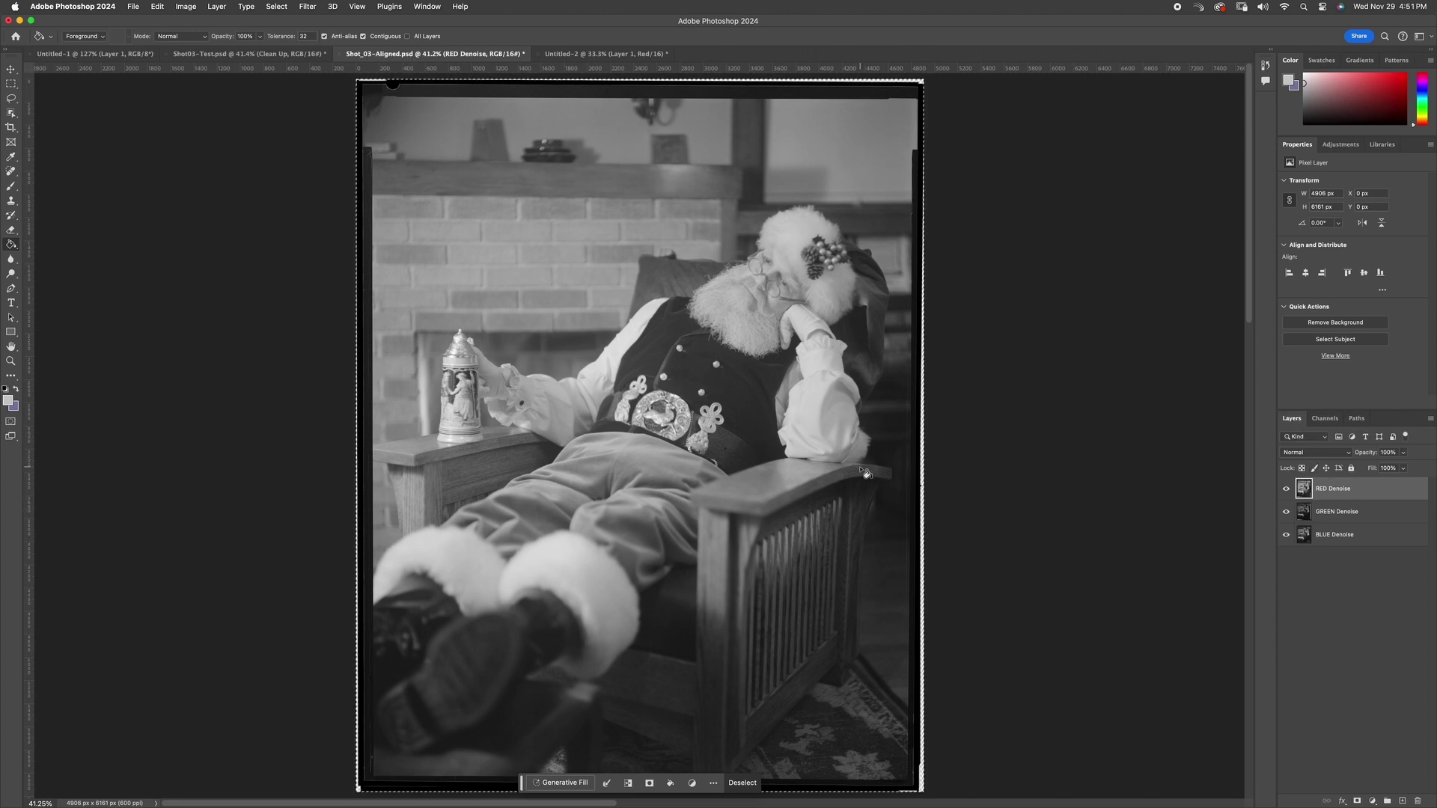
{"action": "left_click", "coordinate": [1286, 489]}
{"action": "left_click", "coordinate": [1342, 510]}
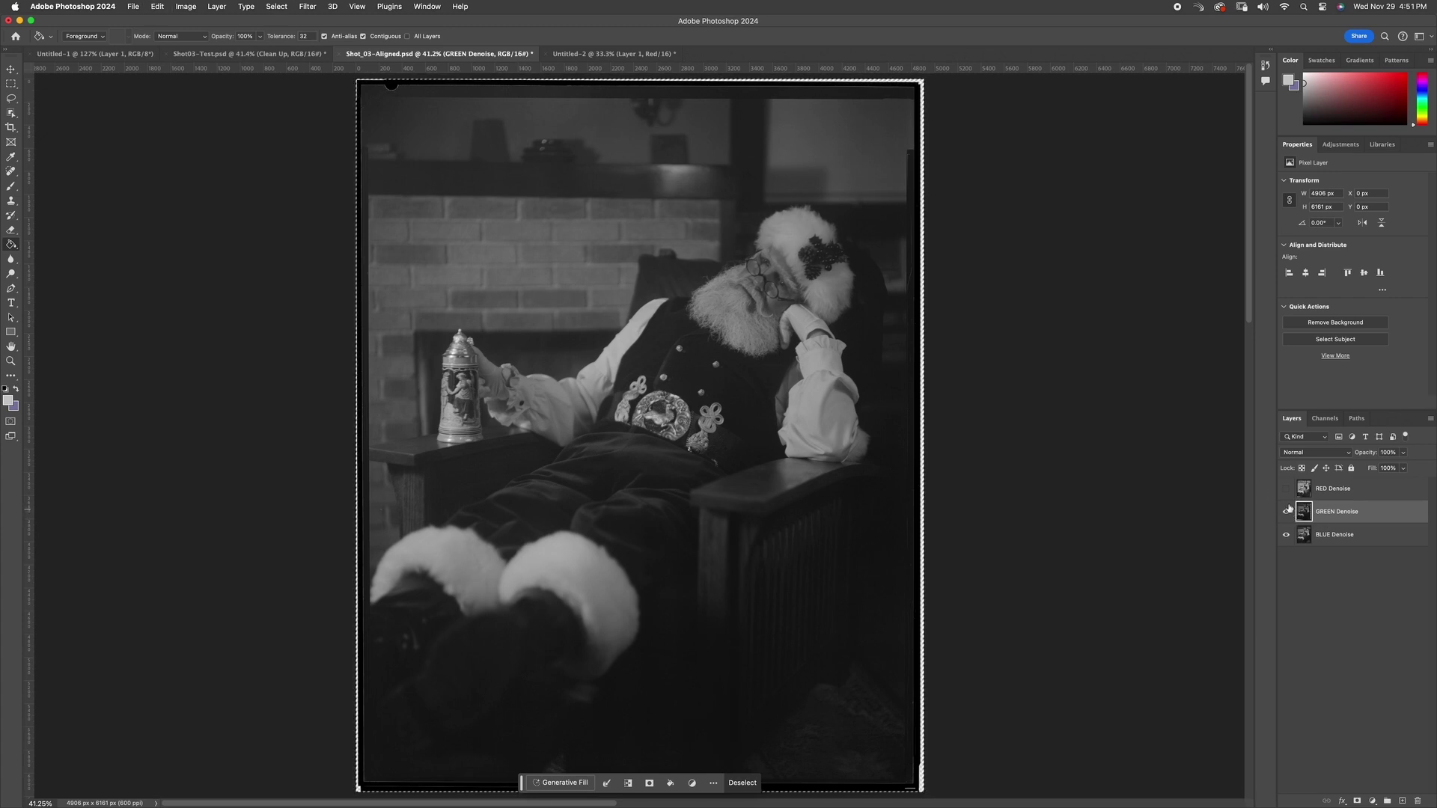
- Paste the copied green image into the new document's Green channel and display the Red channel together with it
{"action": "left_click", "coordinate": [592, 54]}
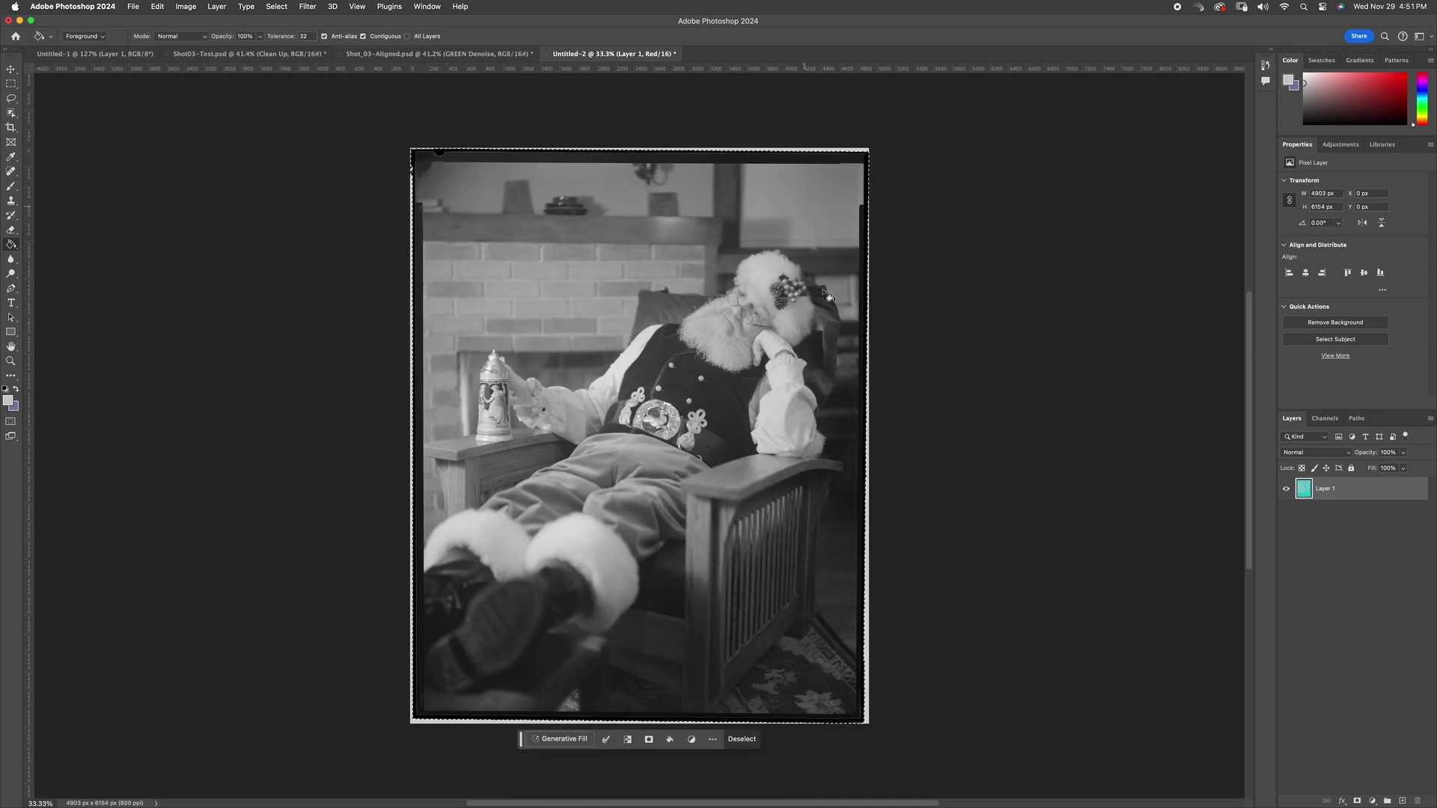
{"action": "left_click", "coordinate": [1325, 419]}
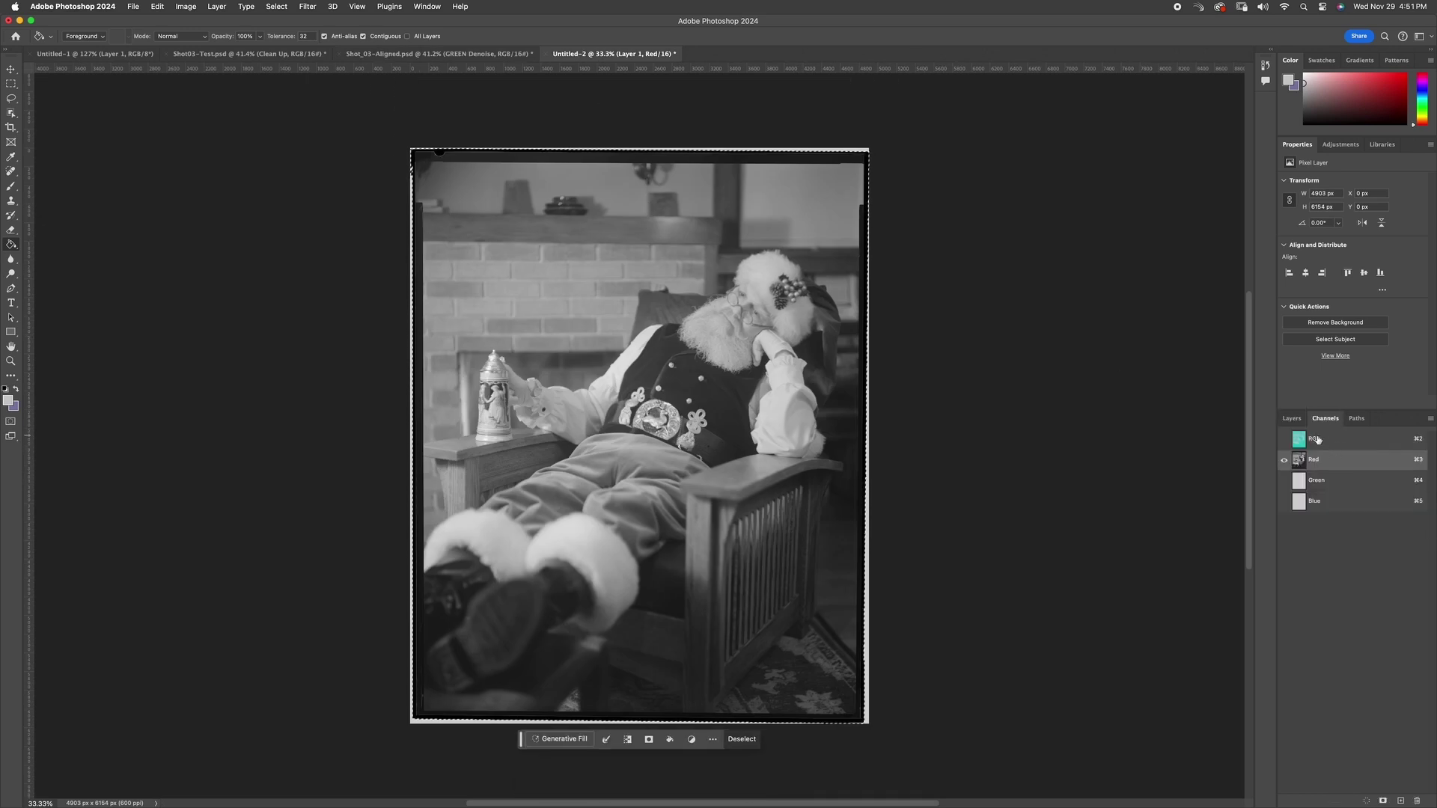
{"action": "left_click", "coordinate": [1315, 479]}
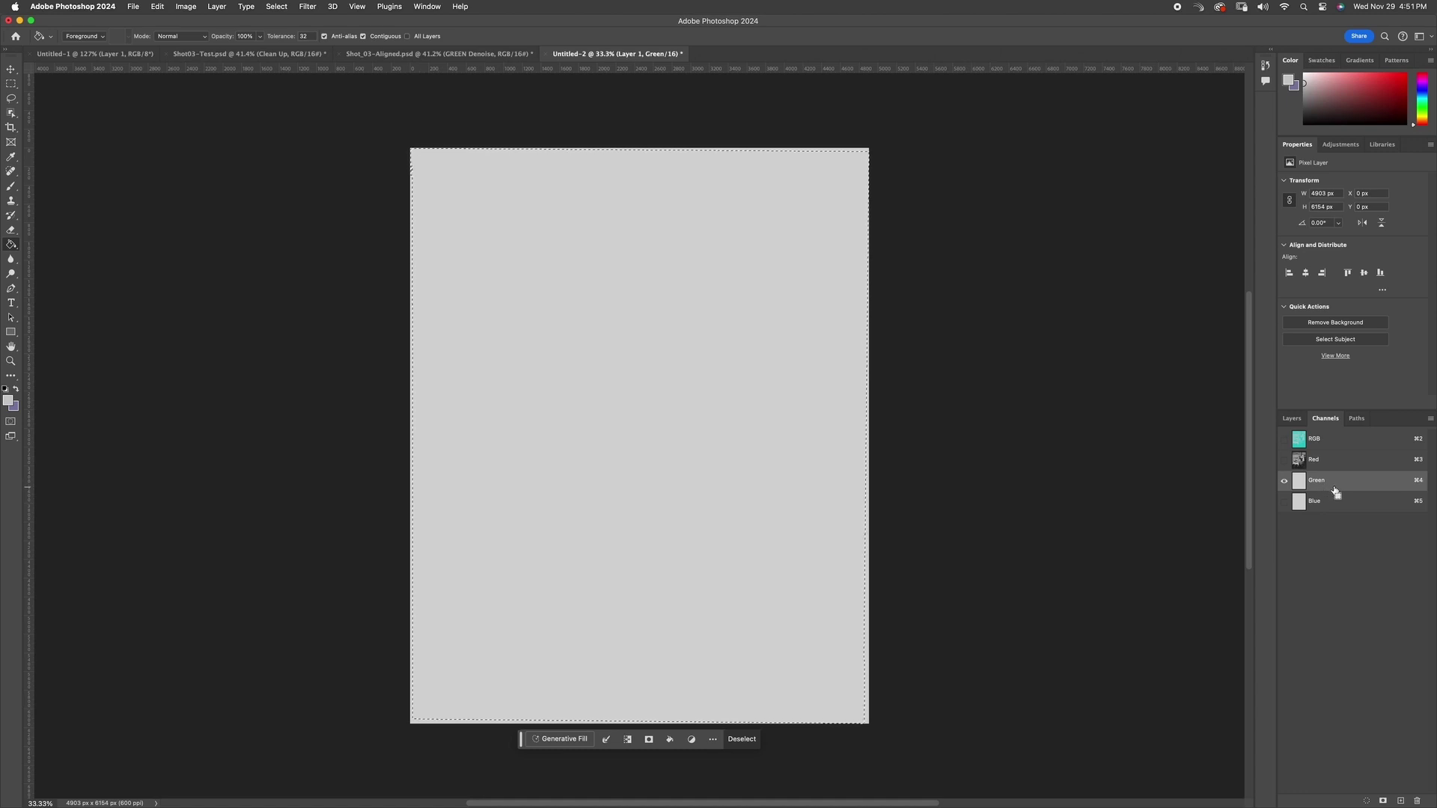
{"action": "key", "text": "super+v"}
{"action": "left_click", "coordinate": [1284, 459]}
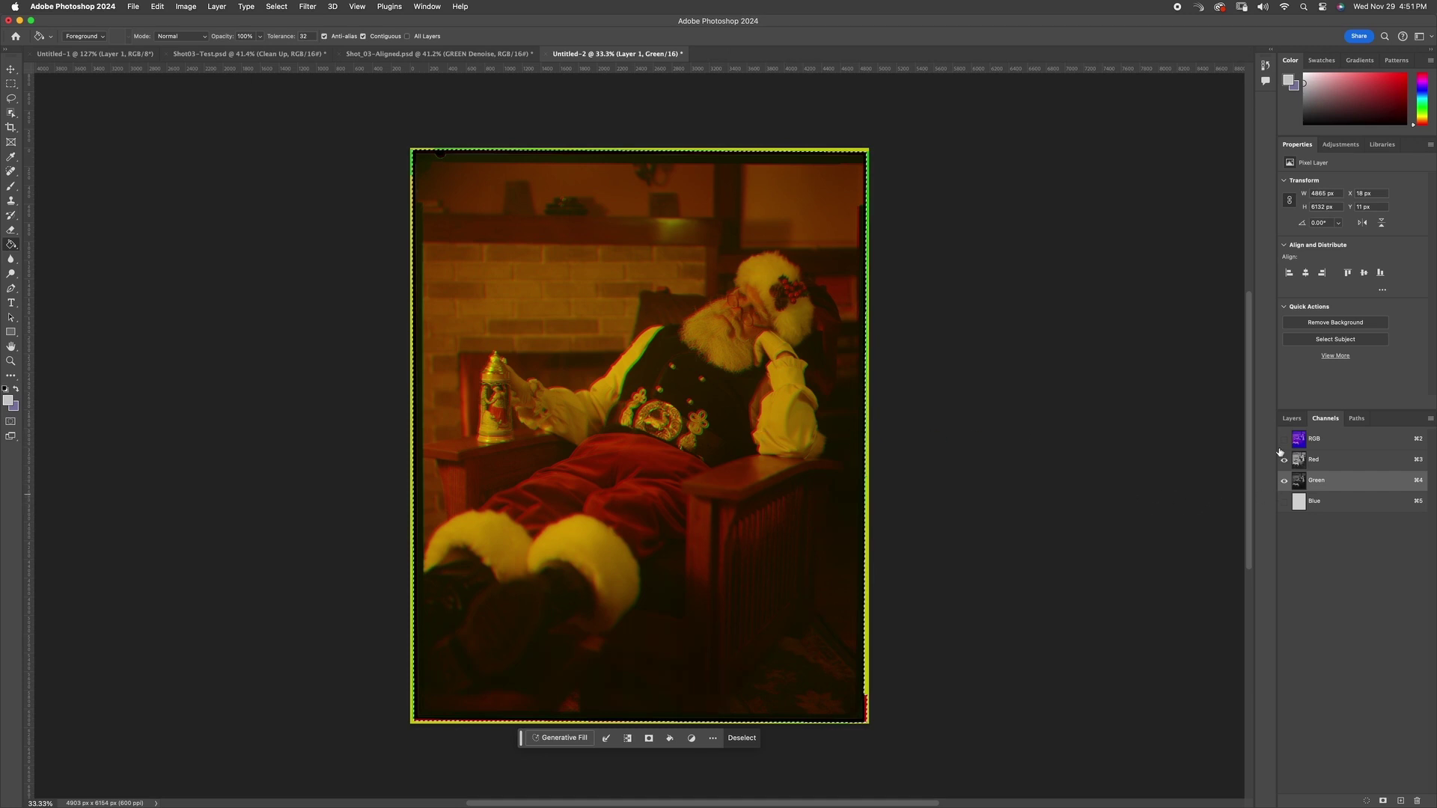
- In Shot_03-Aligned.psd, hide the GREEN Denoise layer and copy the BLUE Denoise layer's image
{"action": "left_click", "coordinate": [444, 53]}
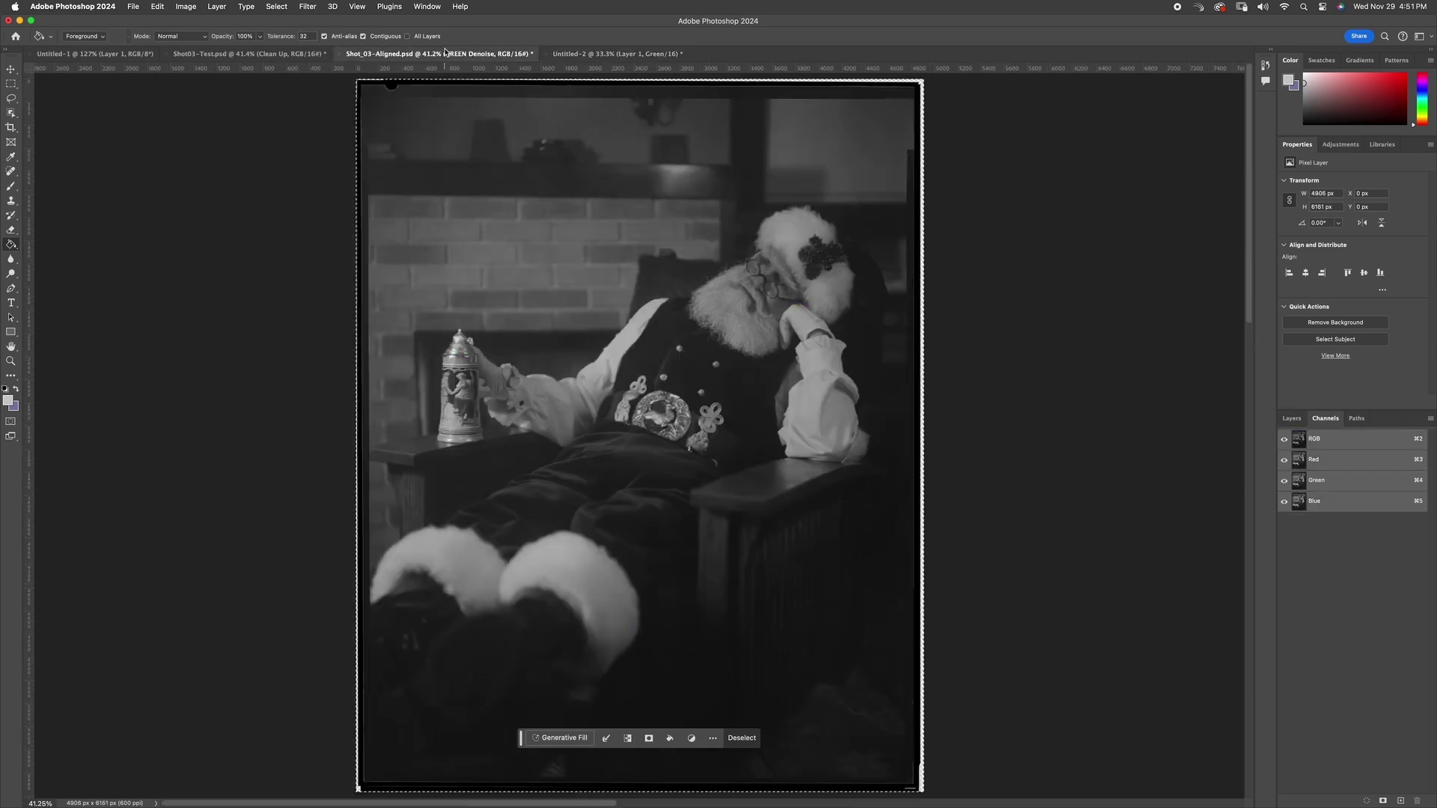
{"action": "left_click", "coordinate": [1292, 421]}
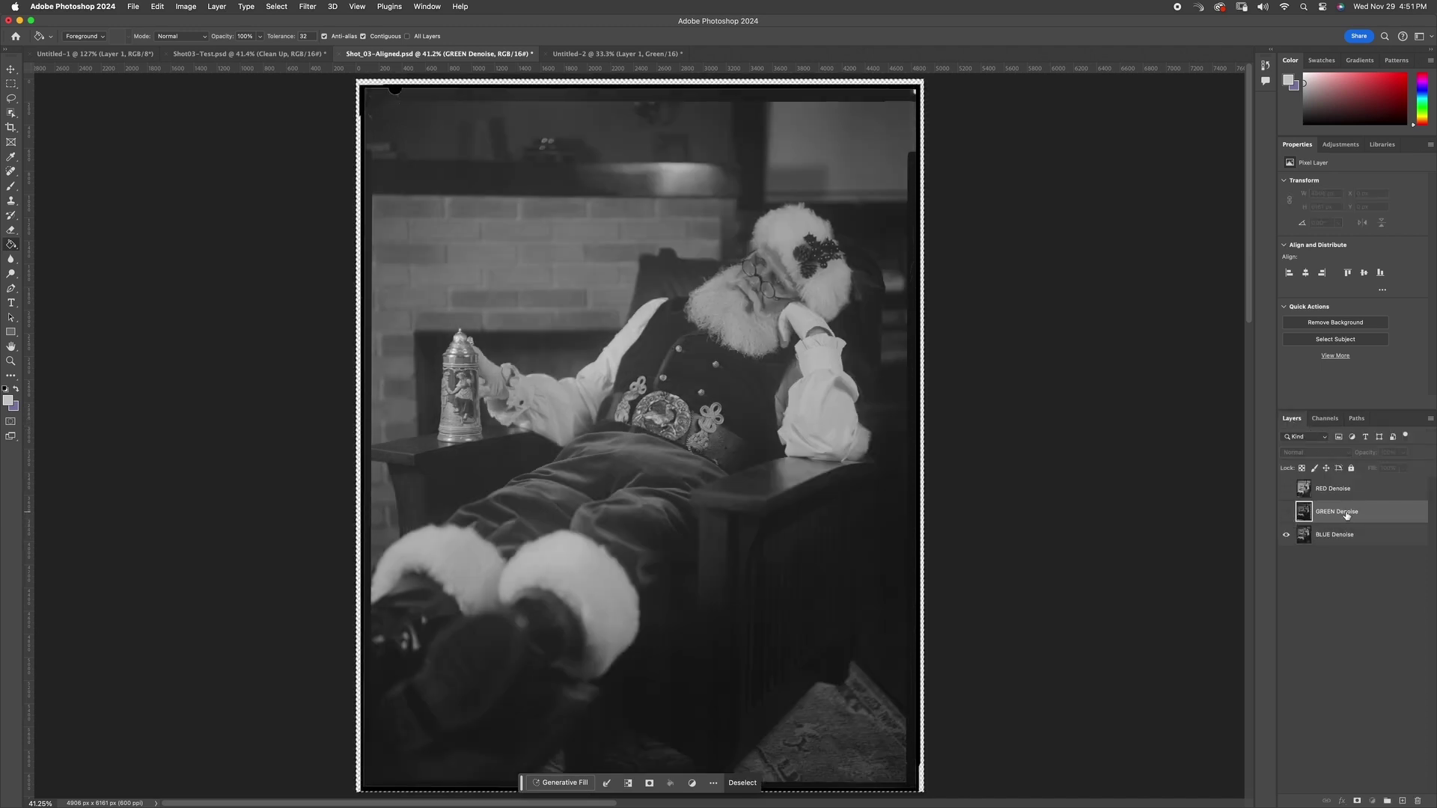
{"action": "left_click", "coordinate": [1328, 536]}
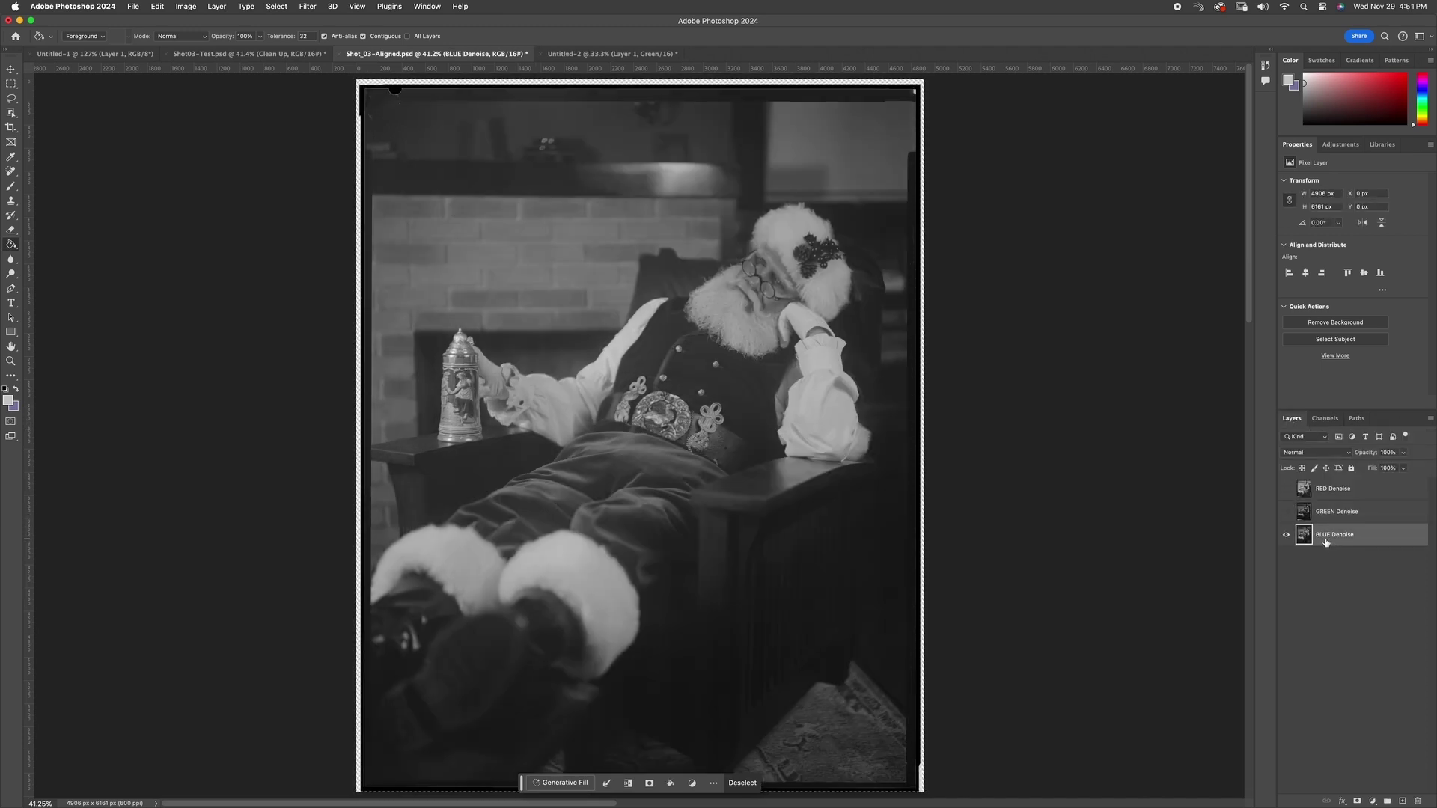
- Paste the copied blue image into the new document's Blue channel and display all three colour channels together
{"action": "left_click", "coordinate": [593, 57]}
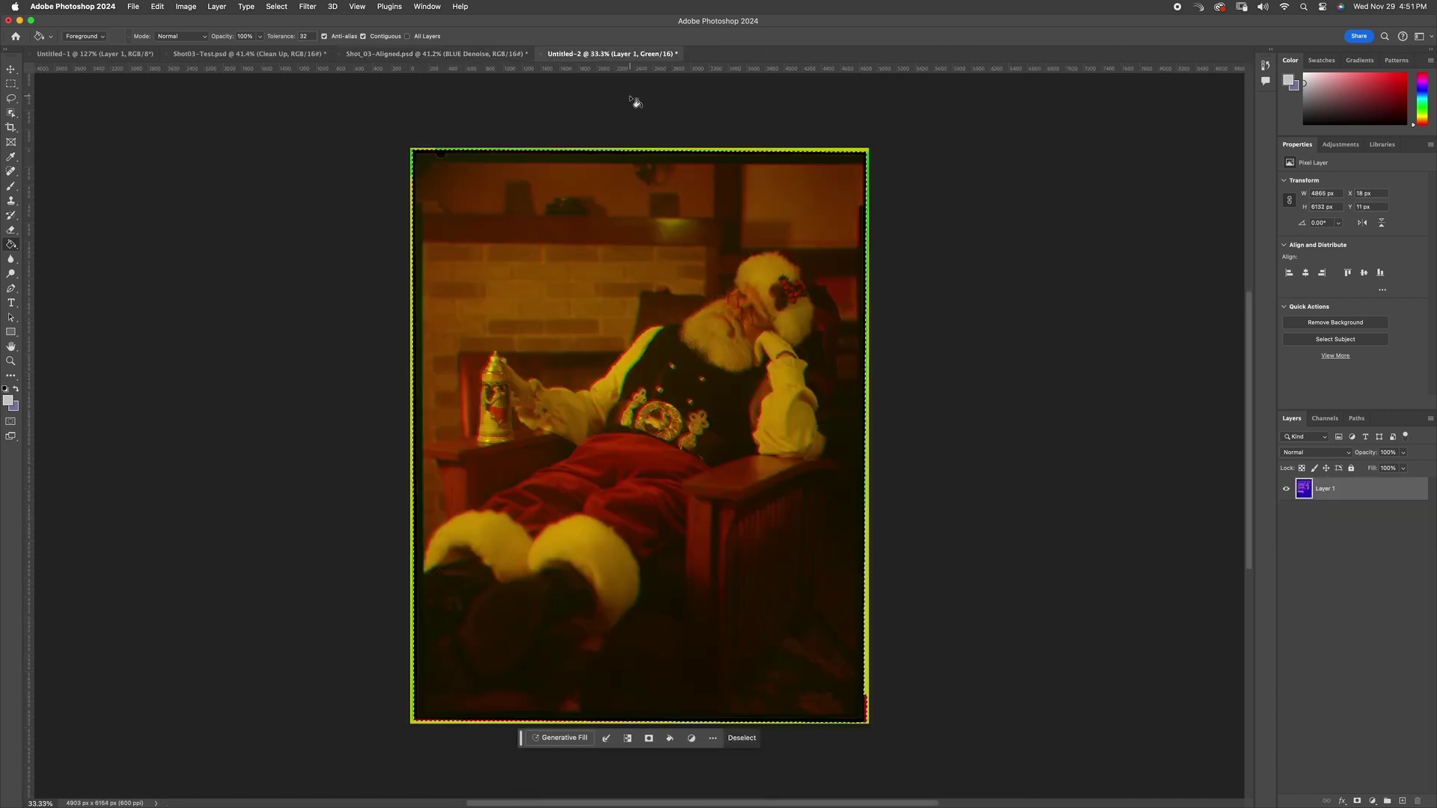
{"action": "left_click", "coordinate": [1325, 419]}
{"action": "left_click", "coordinate": [1323, 501]}
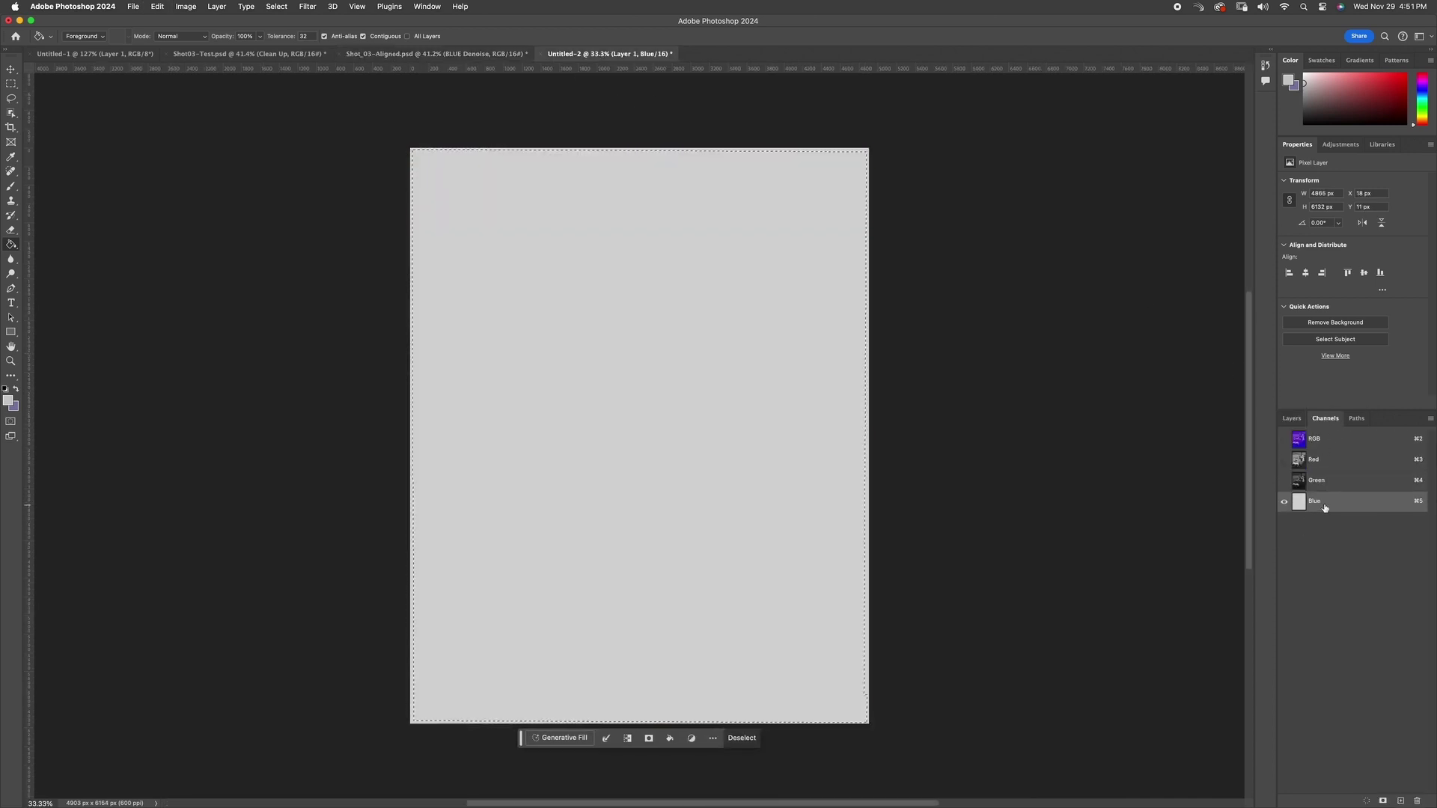
{"action": "left_click", "coordinate": [1284, 479]}
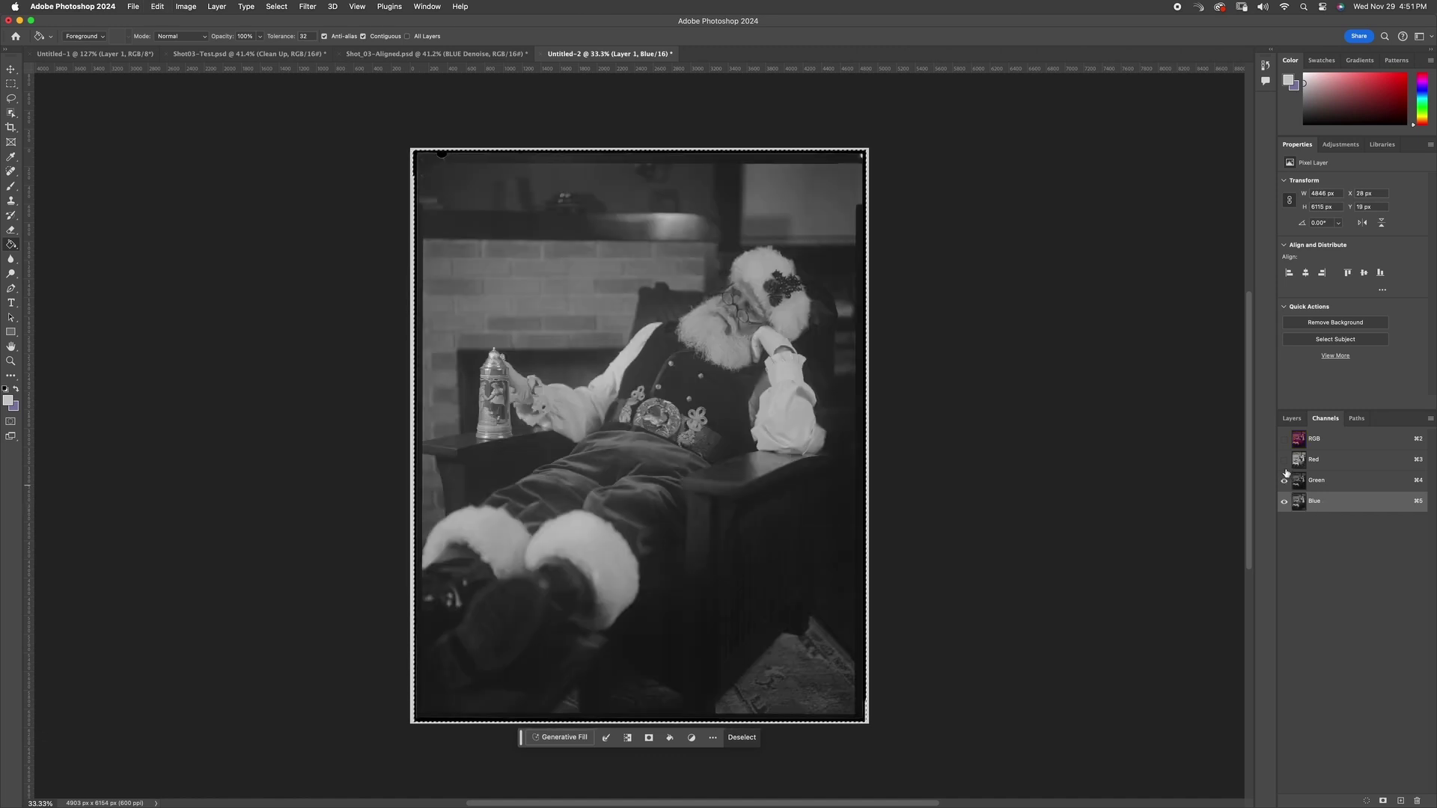
{"action": "left_click", "coordinate": [1284, 459]}
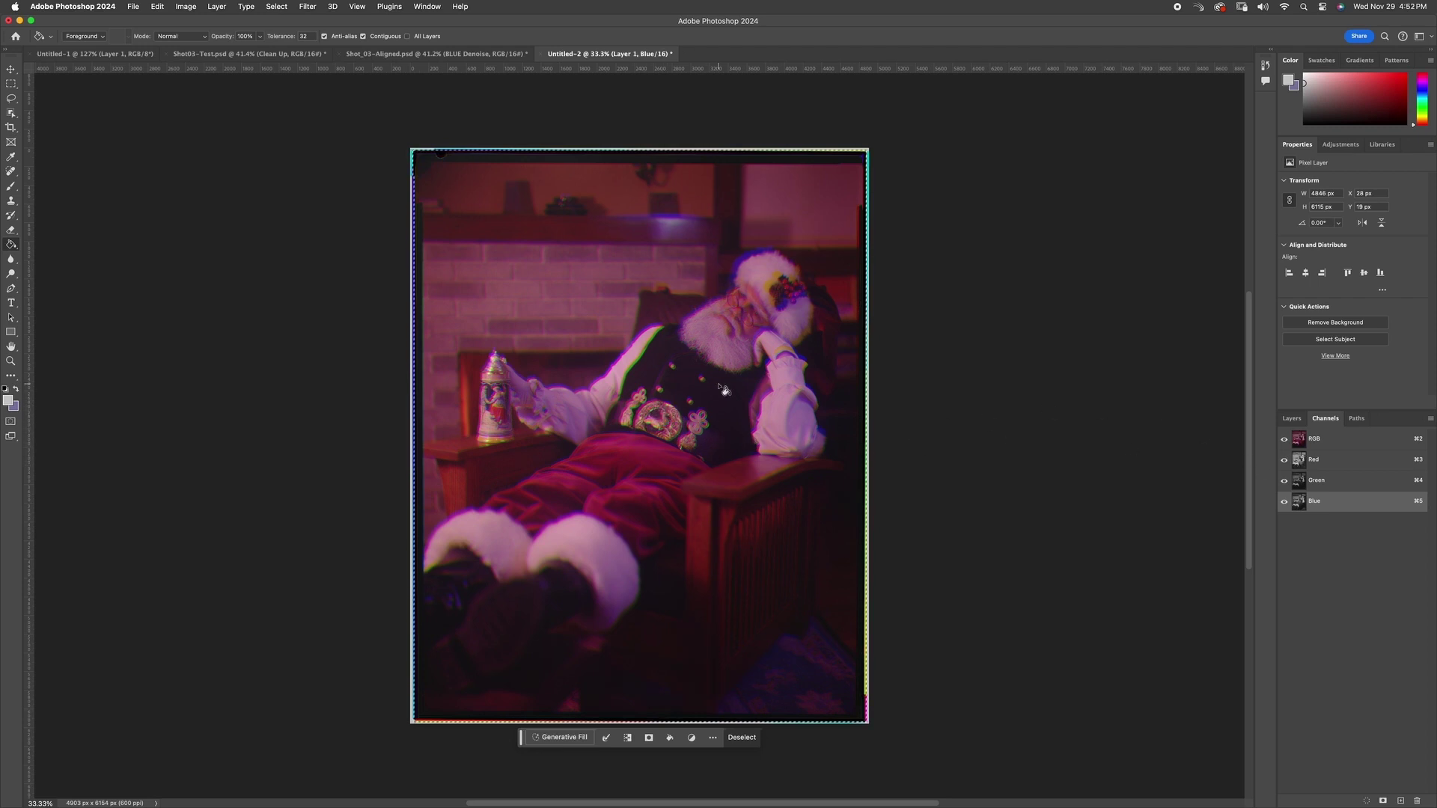
- Close in on the belt buckle and move the Green channel 10 px left and 10 px up
{"action": "key", "text": "super+equal"}
{"action": "key", "text": "super+equal"}
{"action": "key", "text": "super+equal"}
{"action": "key", "text": "super+equal"}
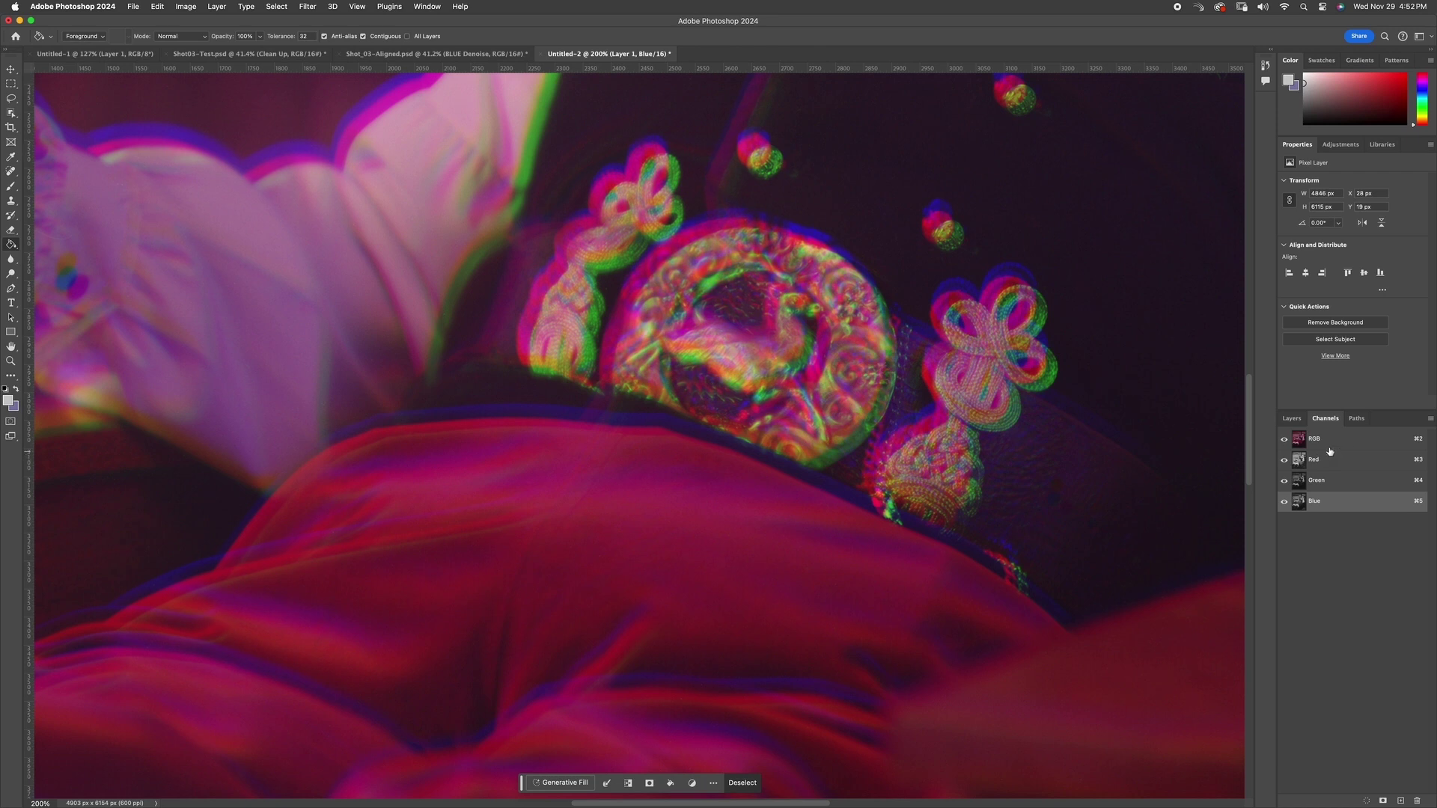
{"action": "left_click", "coordinate": [1329, 461]}
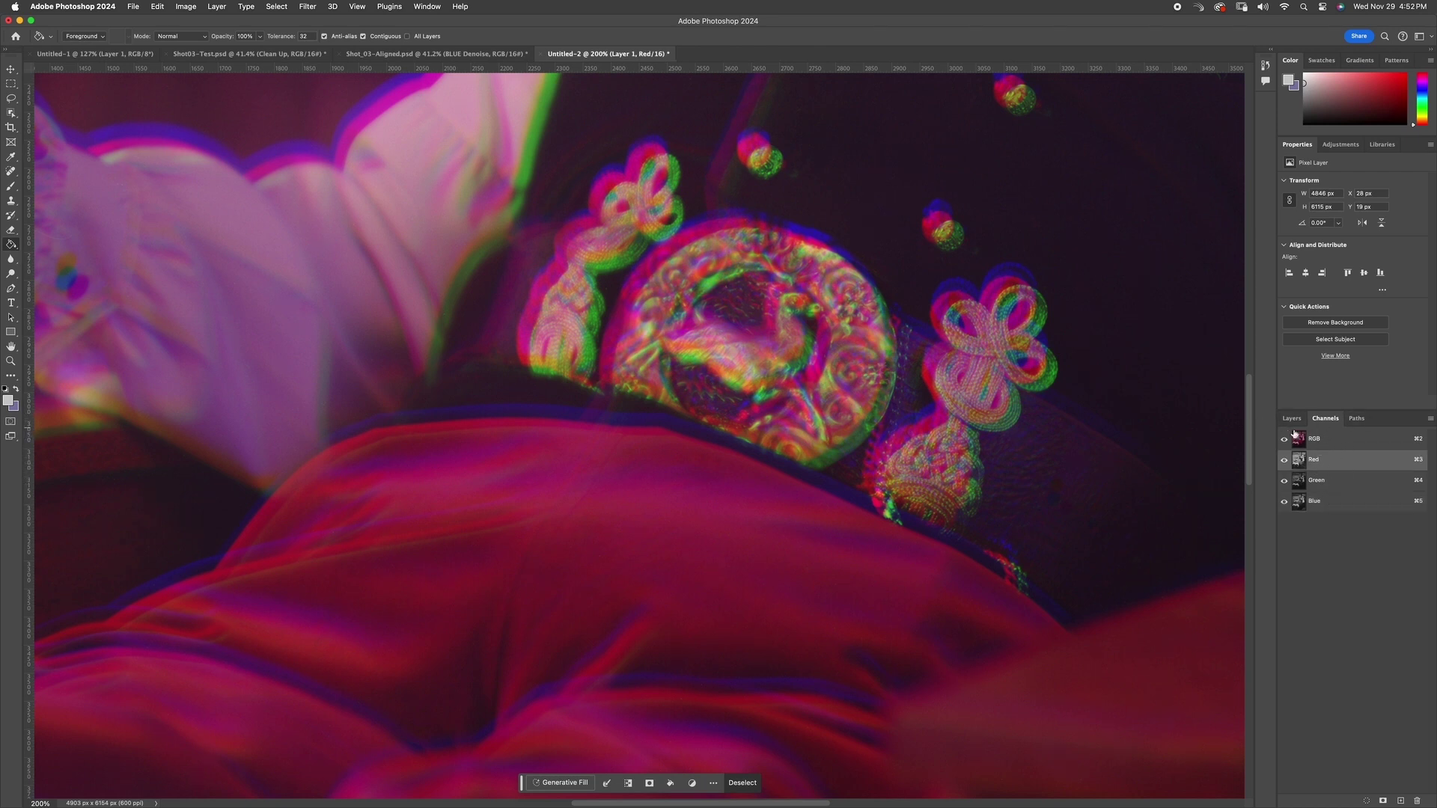
{"action": "left_click", "coordinate": [1317, 480]}
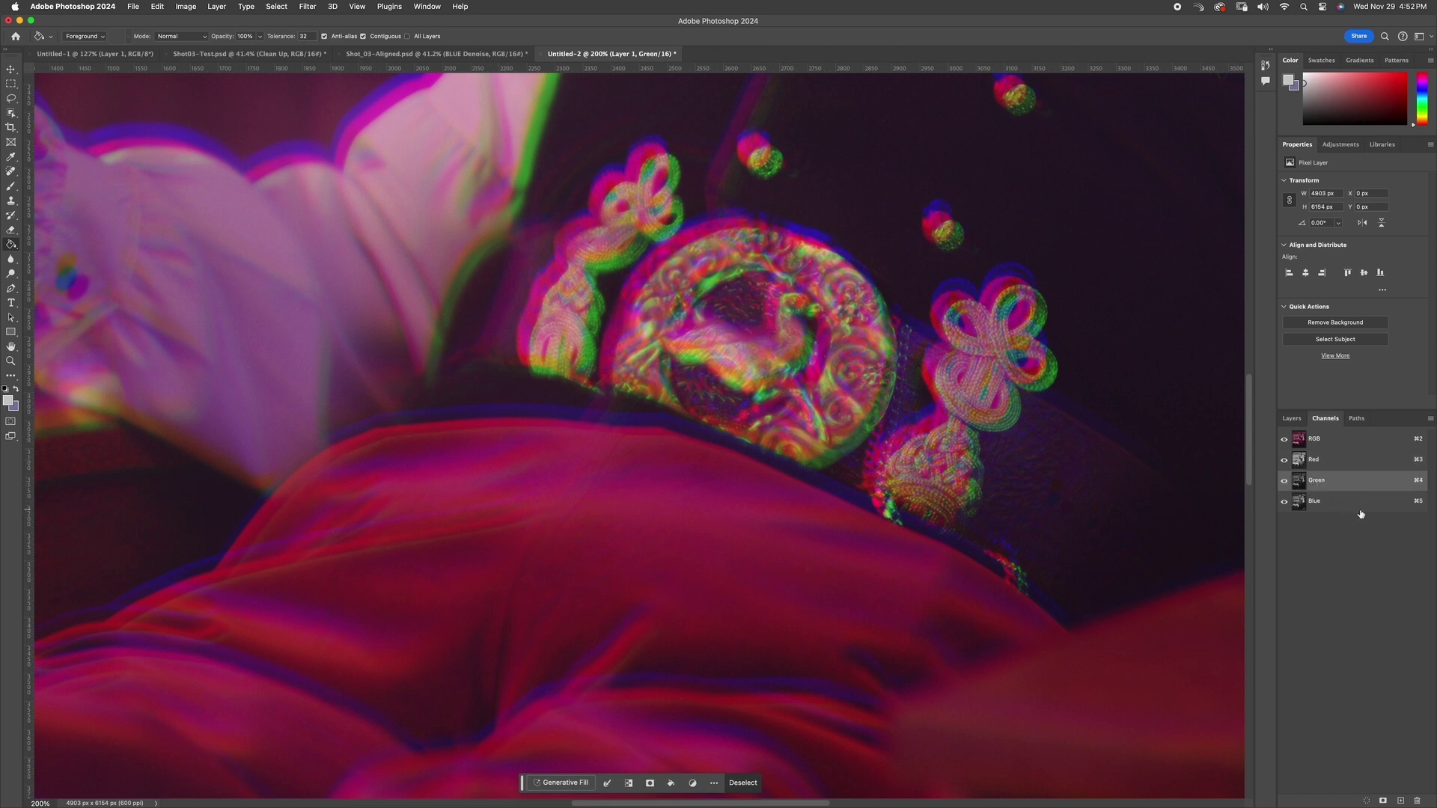
{"action": "key", "text": "v"}
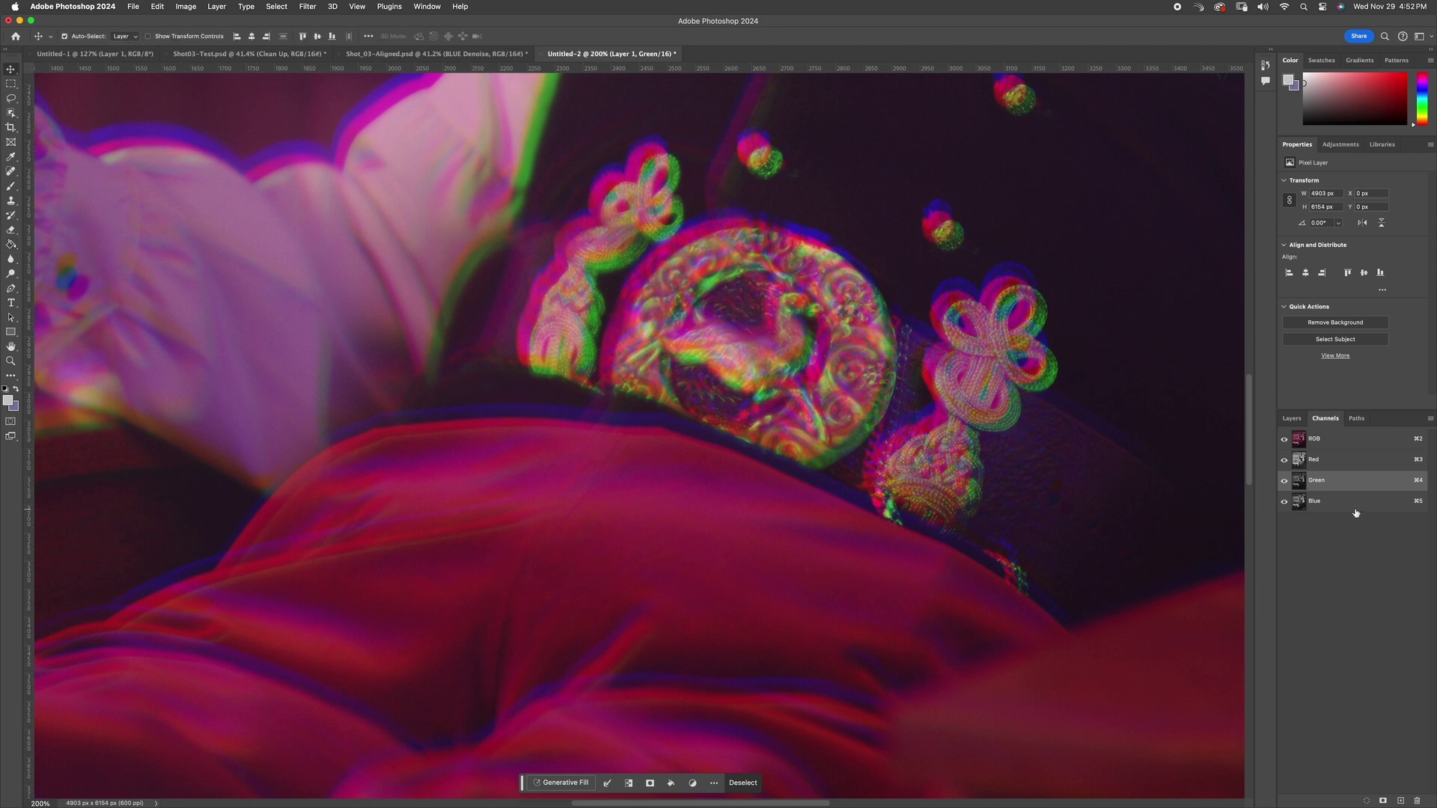
{"action": "key", "text": "shift+Left"}
{"action": "key", "text": "shift+Up"}
{"action": "key", "text": "shift+Up"}
{"action": "key", "text": "shift+Up"}
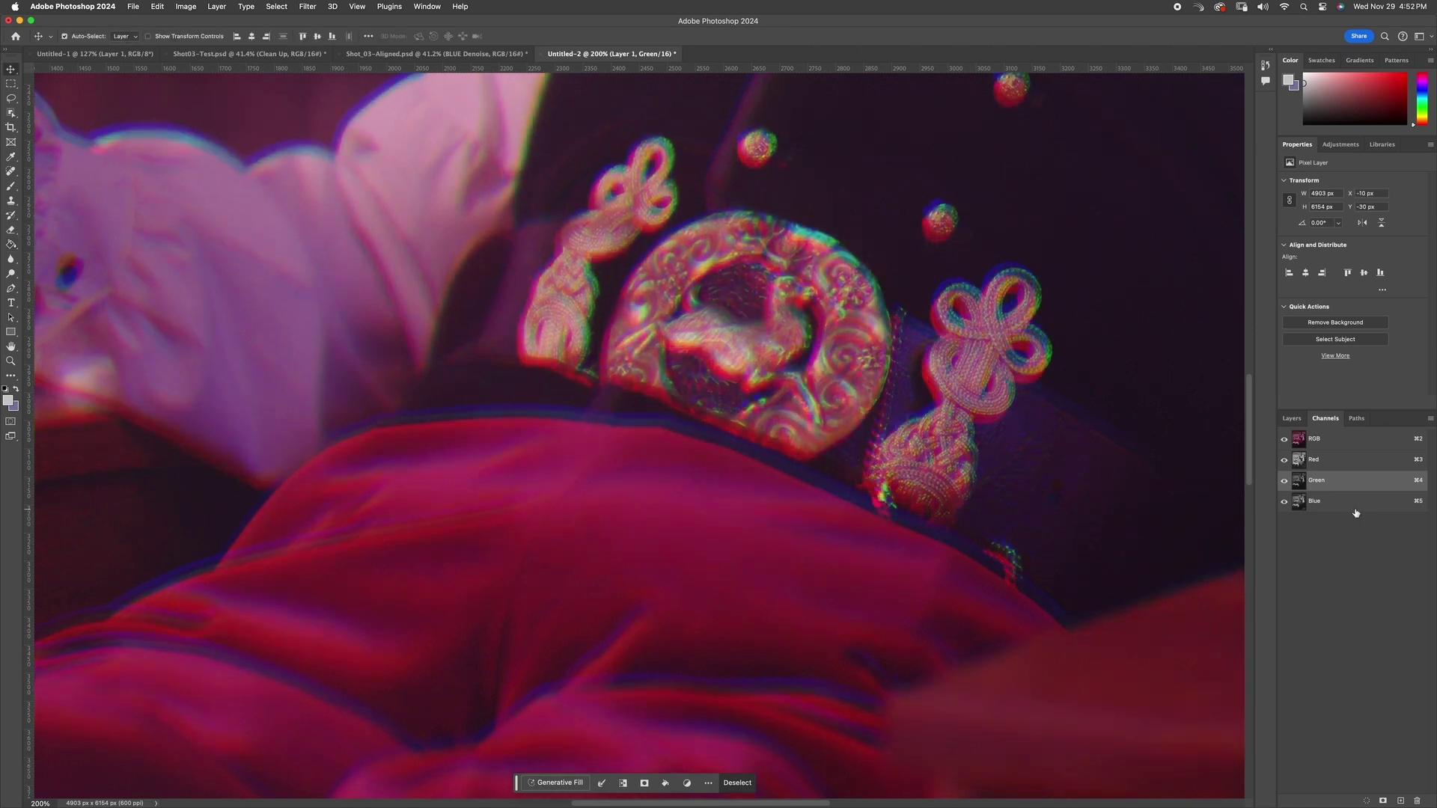
{"action": "key", "text": "shift+Down"}
{"action": "key", "text": "shift+Down"}
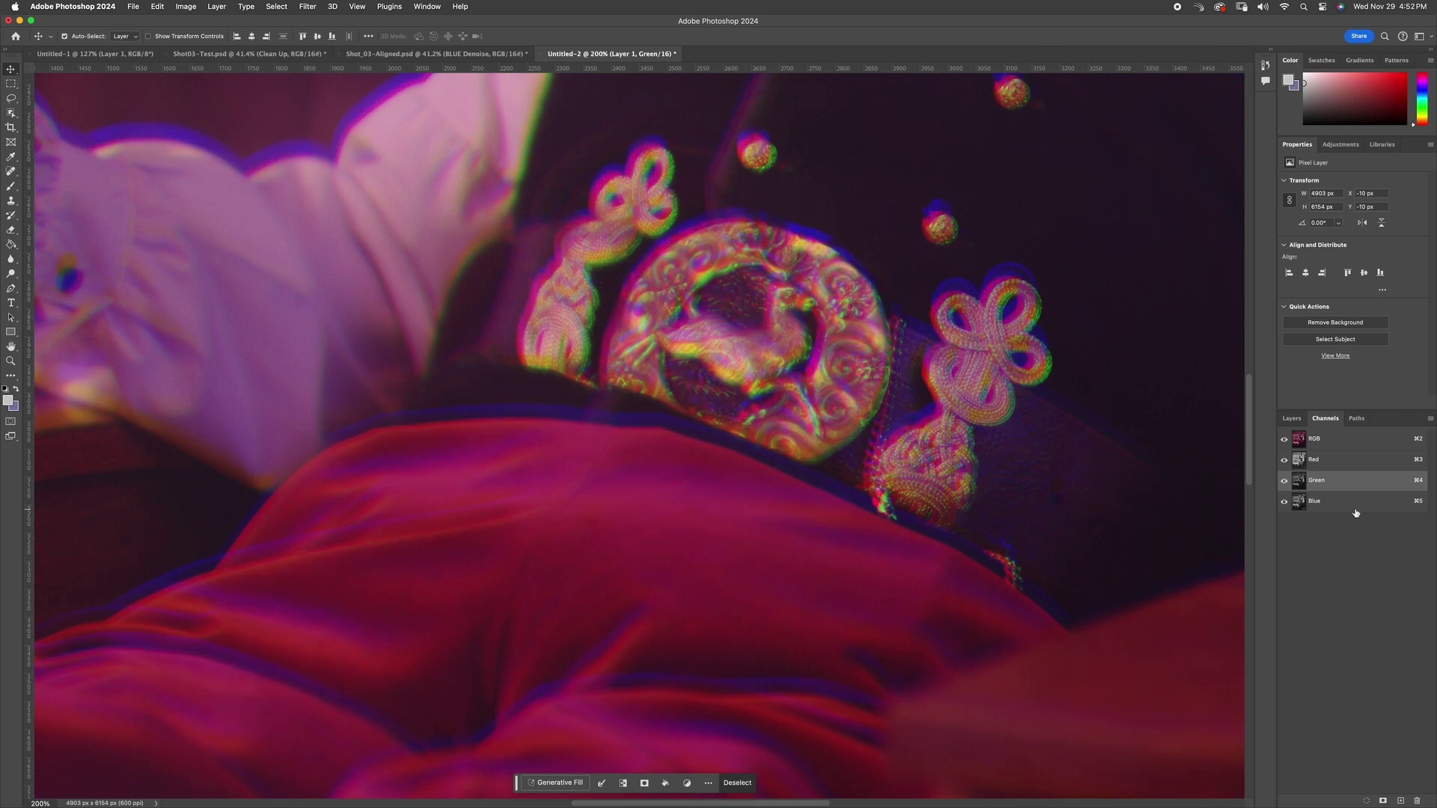
- Fine-tune the Green channel by another 14 px left and 5 px up to match the Red channel at the buckle
{"action": "key", "text": "Up"}
{"action": "key", "text": "Up"}
{"action": "key", "text": "shift+Left"}
{"action": "key", "text": "Left"}
{"action": "key", "text": "Left"}
{"action": "key", "text": "Left"}
{"action": "key", "text": "Left"}
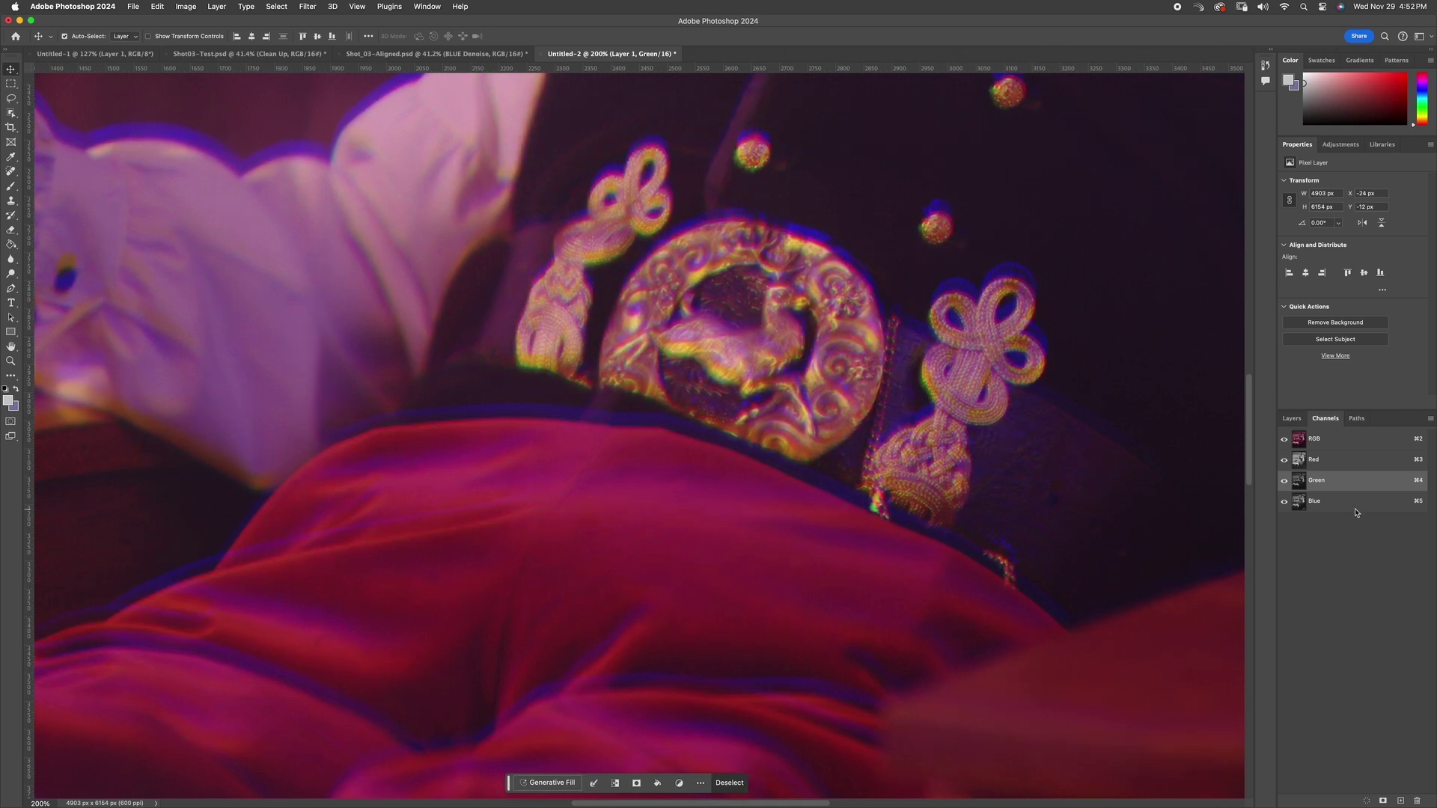
{"action": "key", "text": "Up"}
{"action": "key", "text": "Up"}
{"action": "key", "text": "Up"}
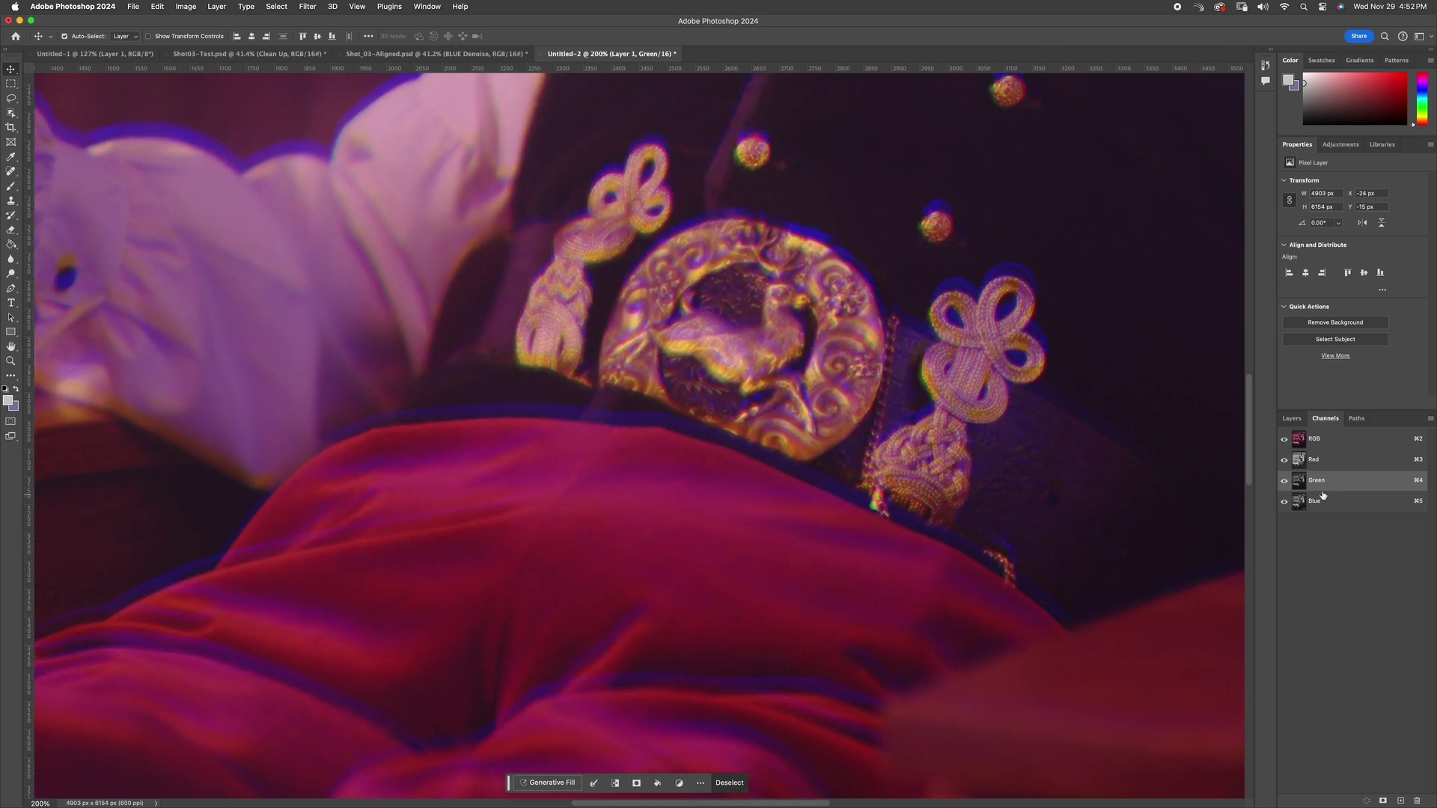
- Shift the Blue channel to X -1 px, Y 20 px so it lines up with the others at the belt buckle
{"action": "left_click", "coordinate": [1324, 501]}
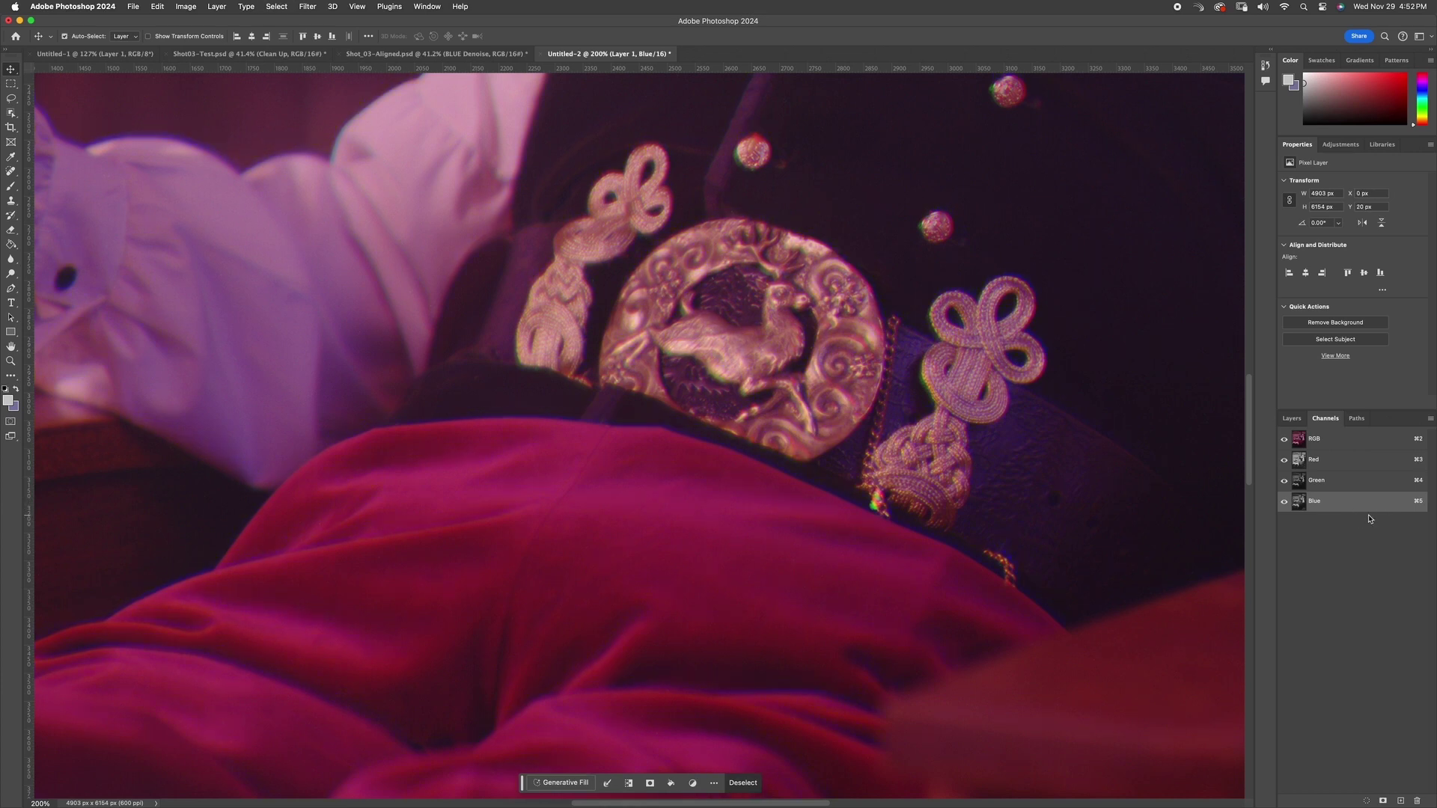
{"action": "key", "text": "Left"}
{"action": "key", "text": "super+0"}
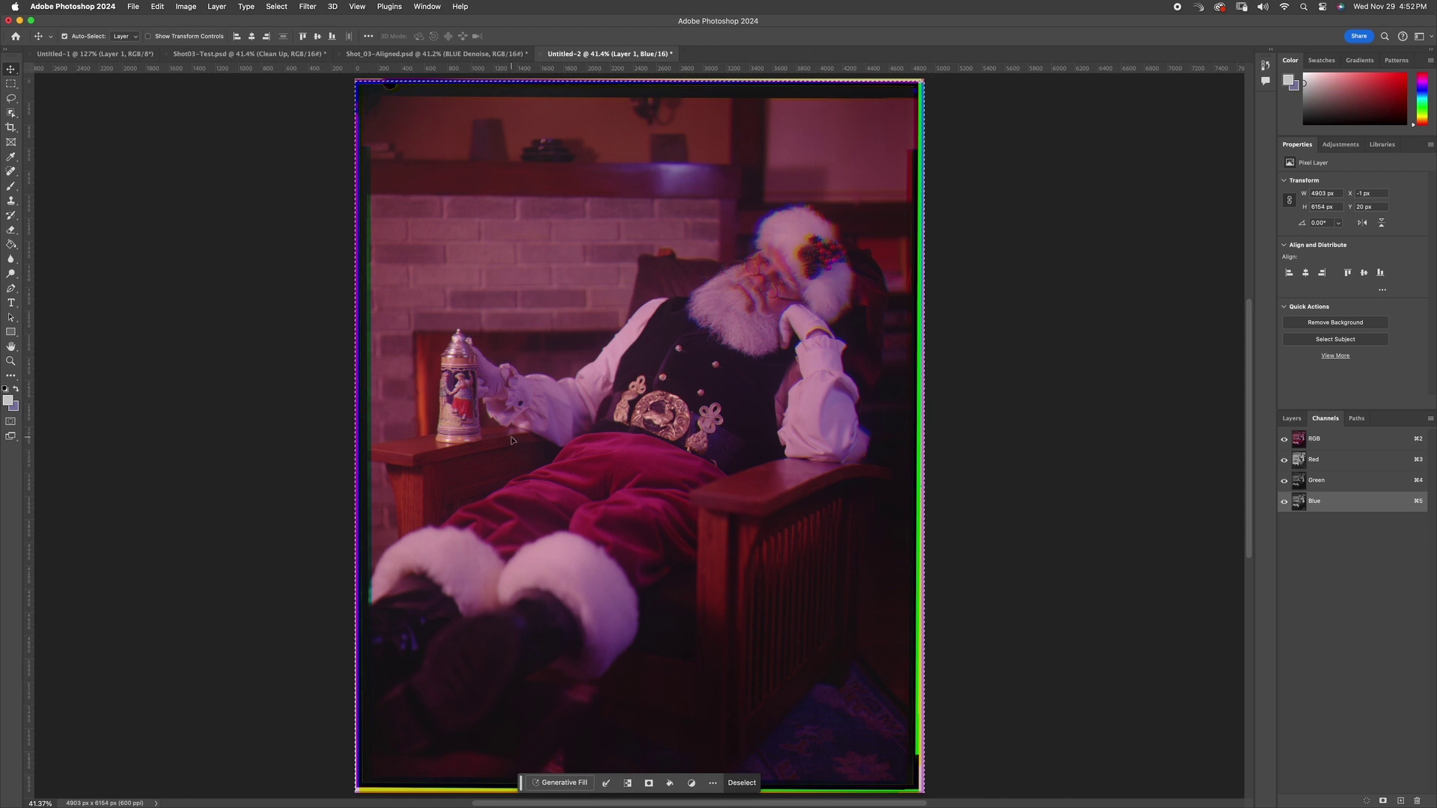
- Move the Green channel about 10 px right and 5 px up to align it at the face and glasses
{"action": "key", "text": "super+1"}
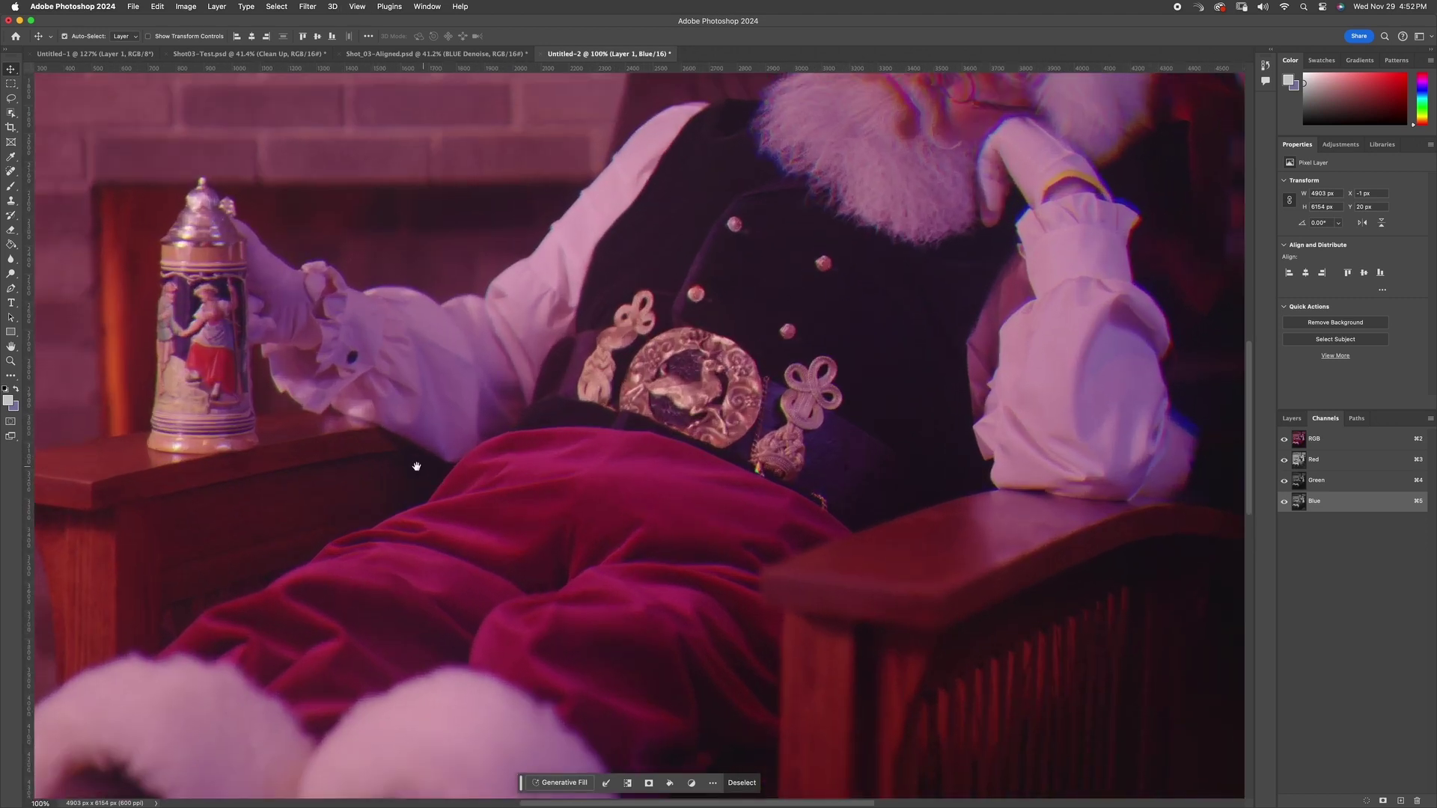
{"action": "left_click_drag", "start_coordinate": [416, 466], "coordinate": [706, 491]}
{"action": "scroll", "coordinate": [698, 449], "scroll_direction": "up", "scroll_amount": 5}
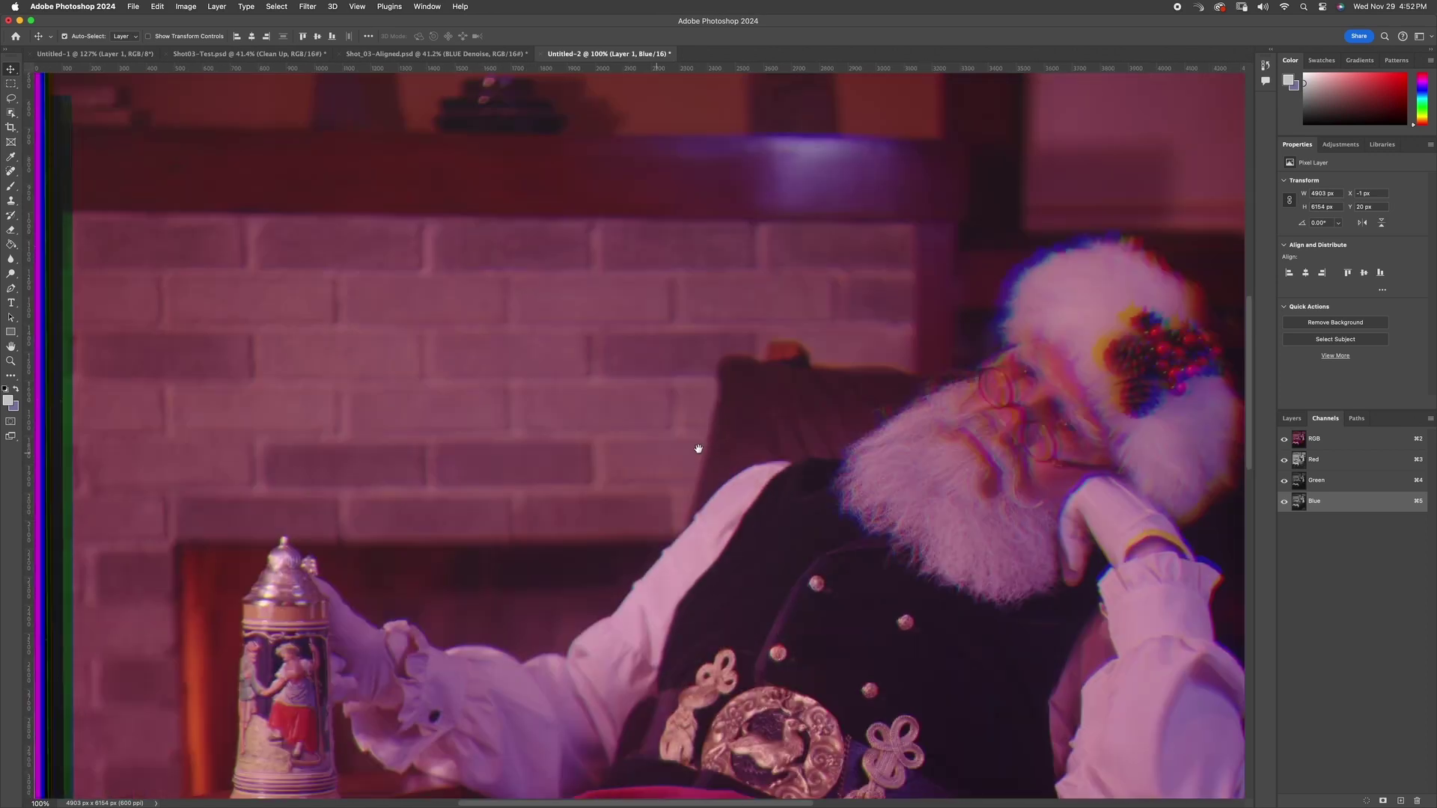
{"action": "scroll", "coordinate": [698, 449], "scroll_direction": "up", "scroll_amount": 3}
{"action": "scroll", "coordinate": [698, 449], "scroll_direction": "right", "scroll_amount": 4}
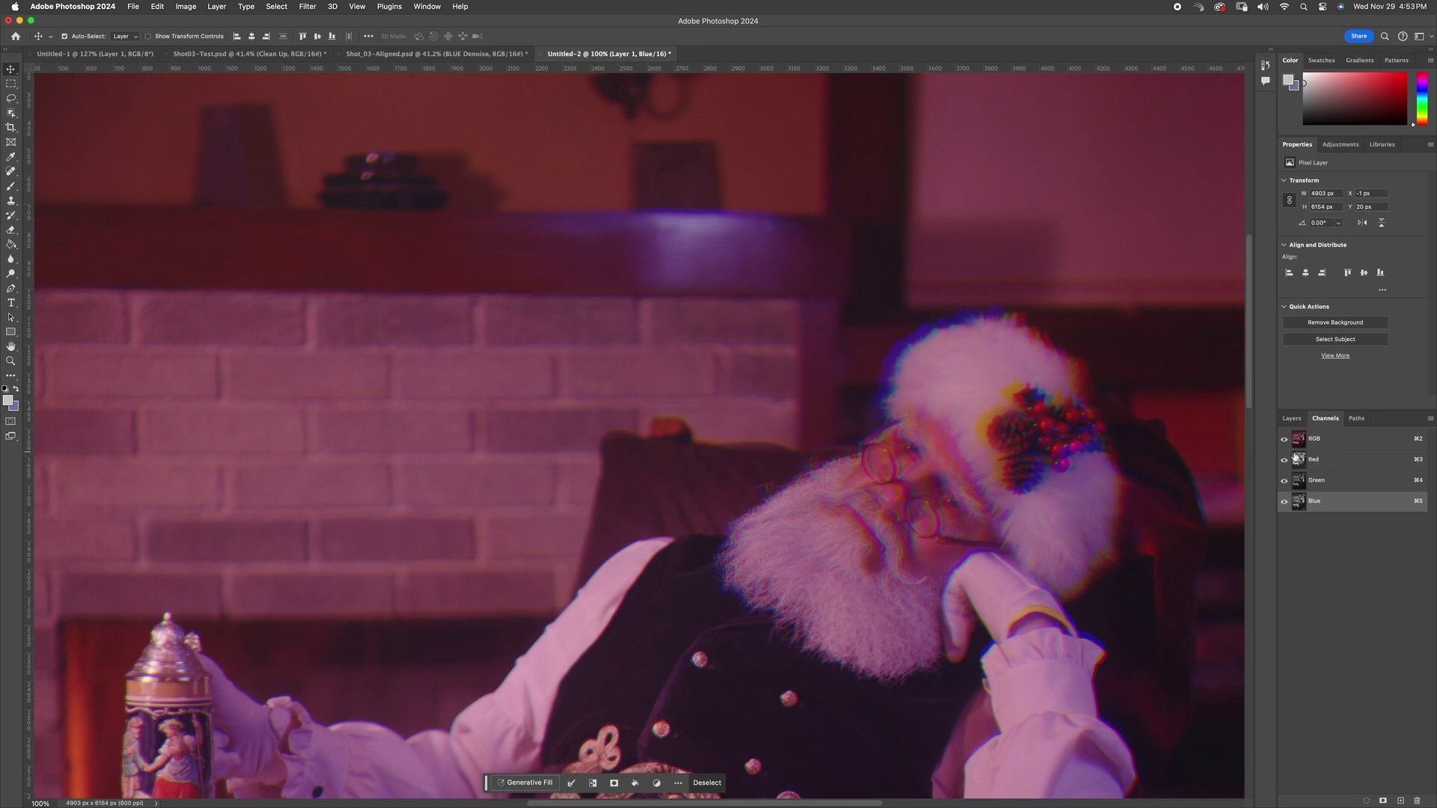
{"action": "left_click", "coordinate": [1323, 482]}
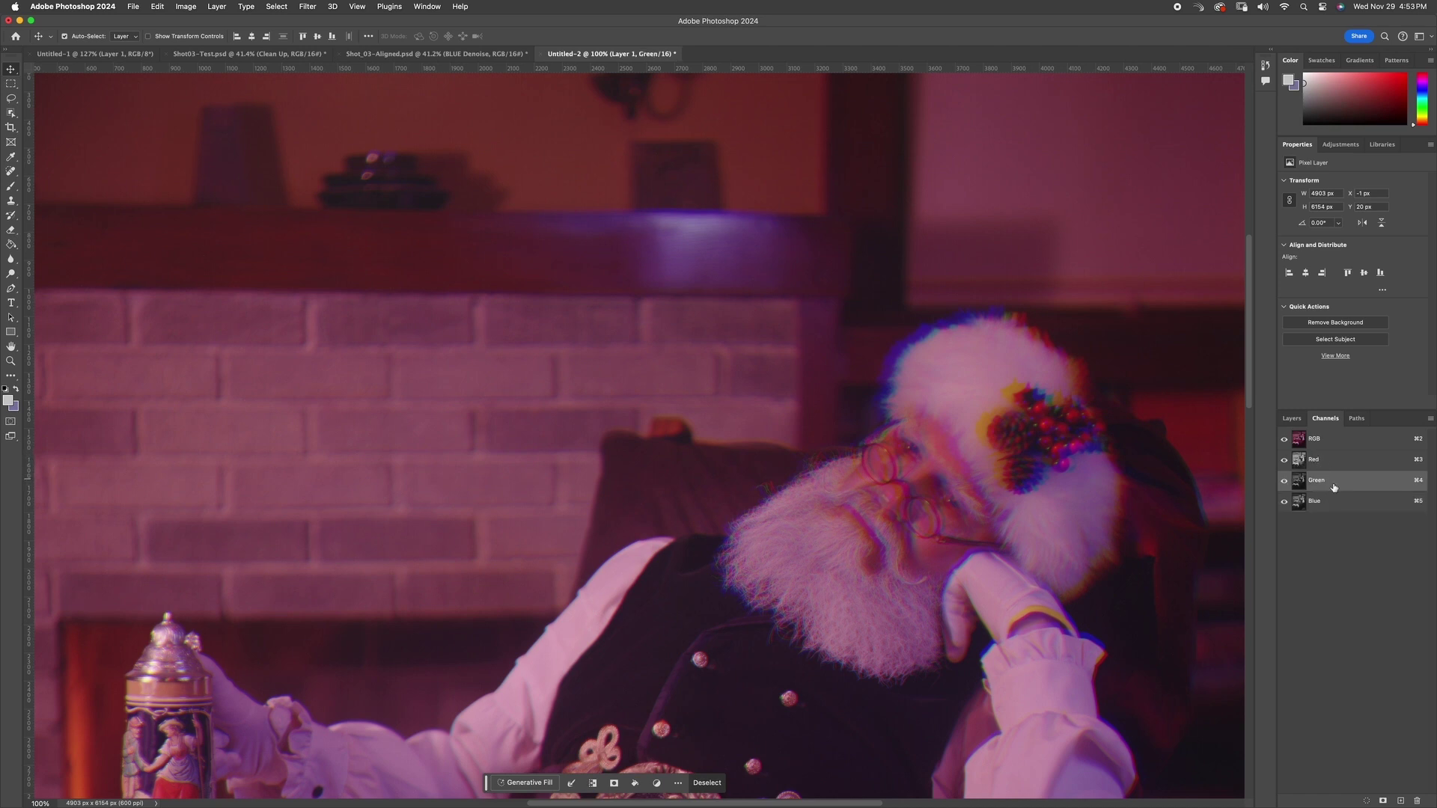
{"action": "key", "text": "super+equal"}
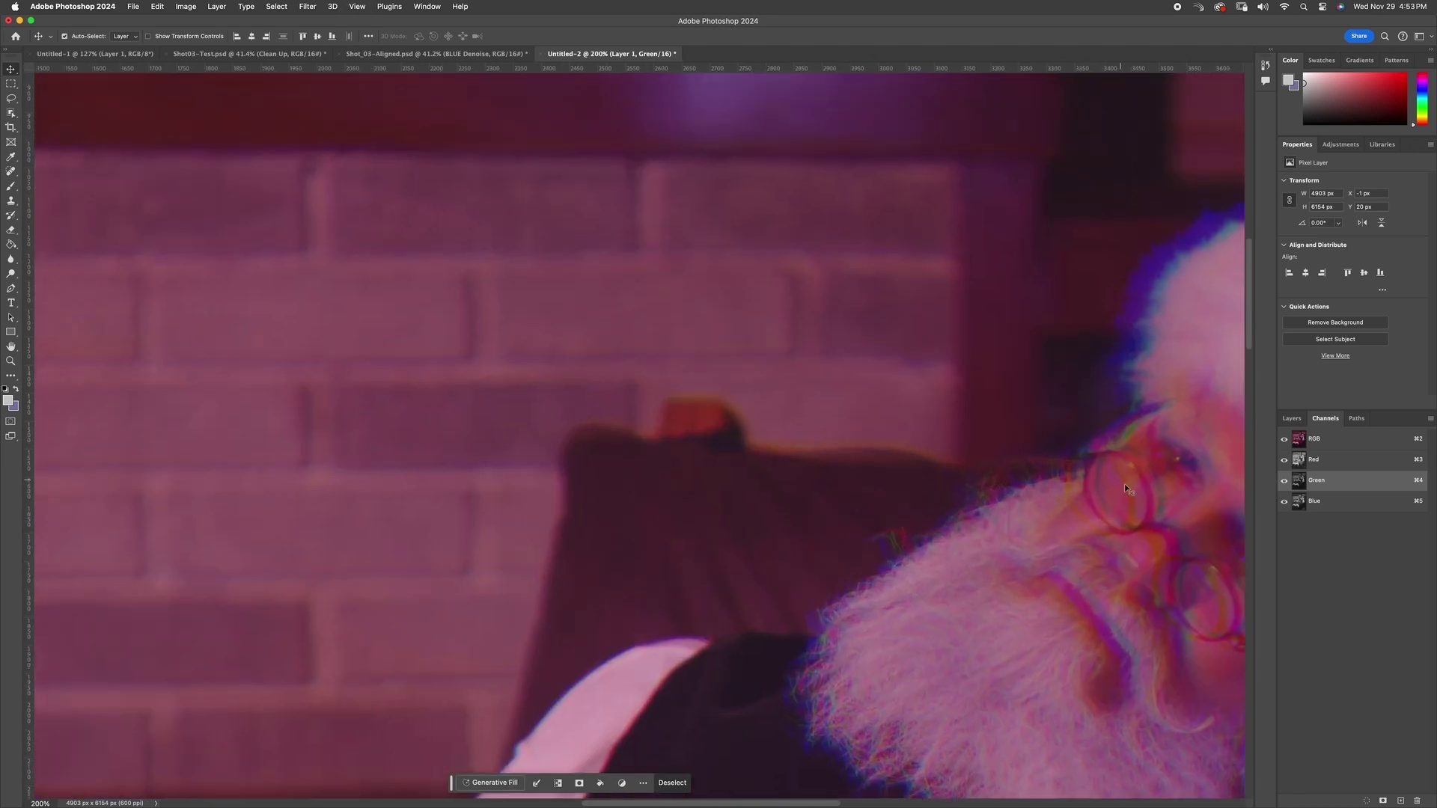
{"action": "left_click_drag", "start_coordinate": [1124, 483], "coordinate": [712, 378]}
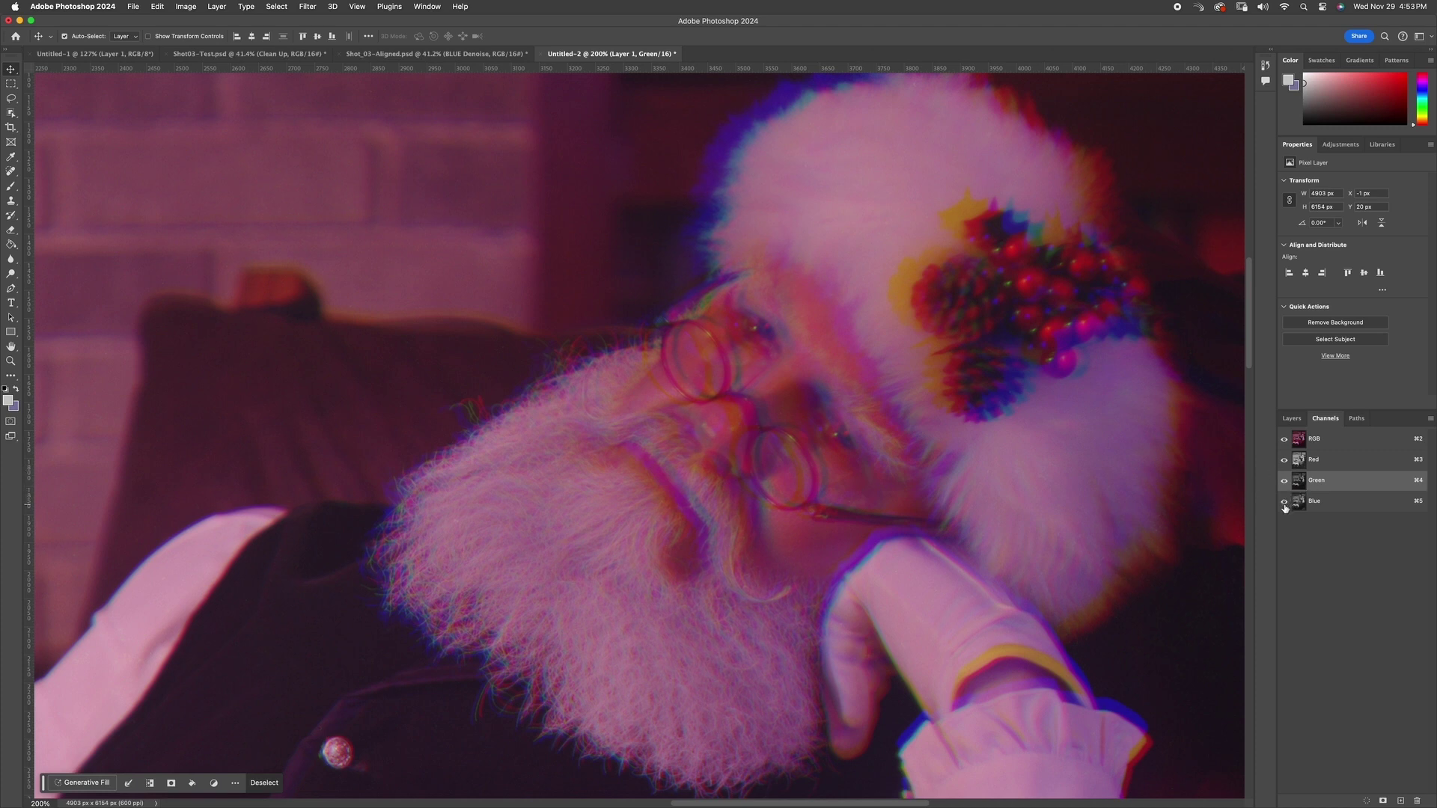
{"action": "left_click_drag", "start_coordinate": [1146, 494], "coordinate": [1147, 486]}
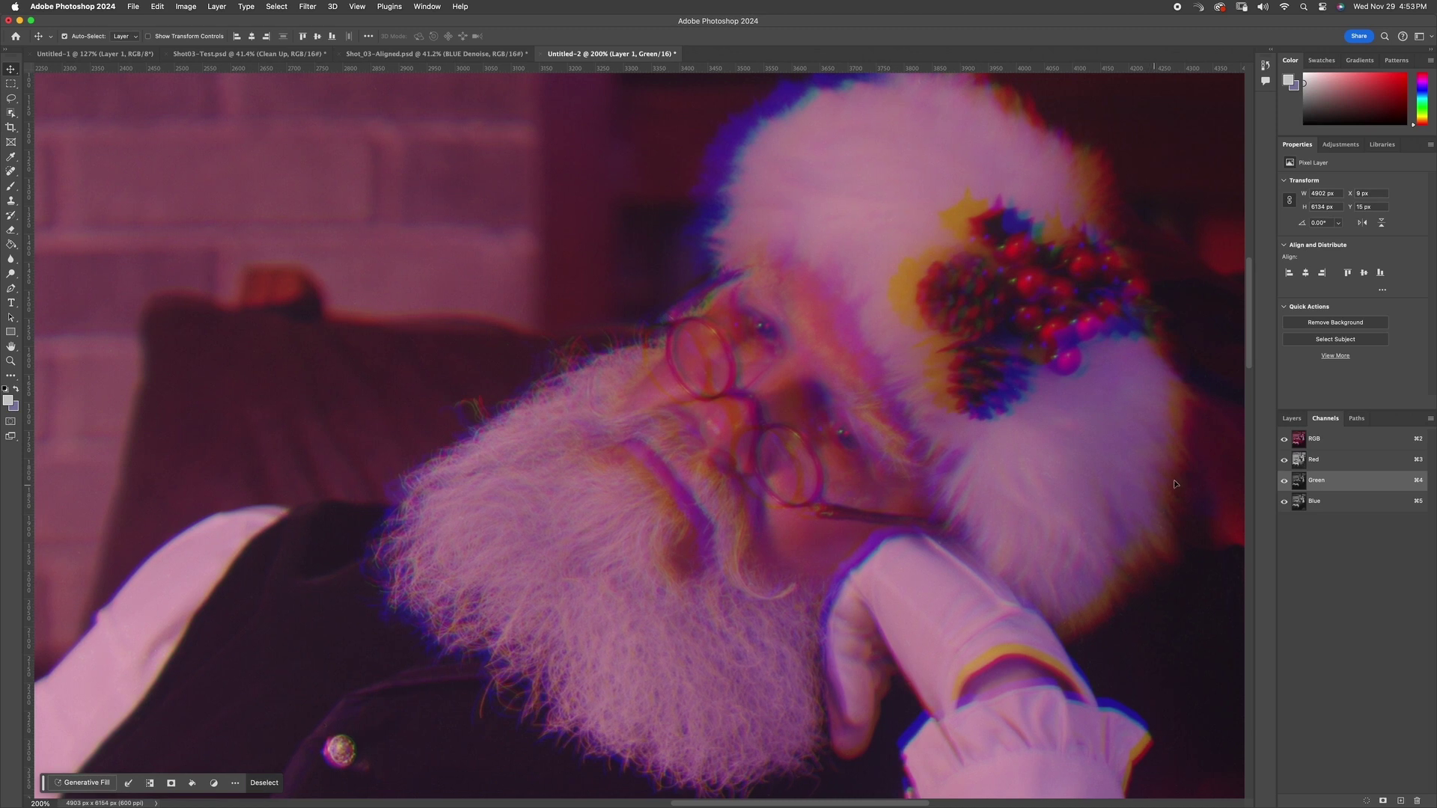
- Shift the Blue channel to X 31 px, Y 14 px to align it at the face and the hat's berries
{"action": "left_click", "coordinate": [1313, 504]}
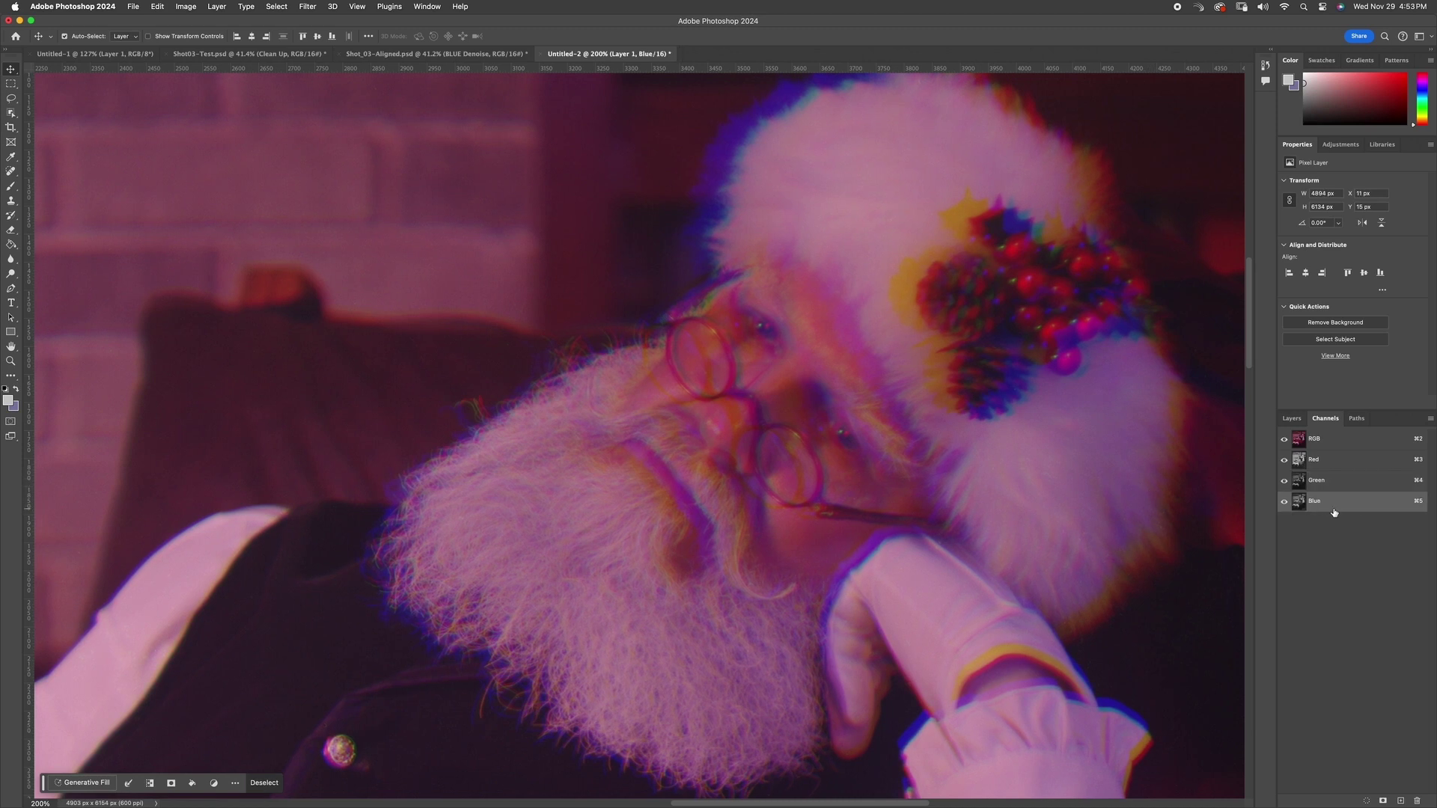
{"action": "key", "text": "shift+Right"}
{"action": "key", "text": "shift+Right"}
{"action": "key", "text": "shift+Right"}
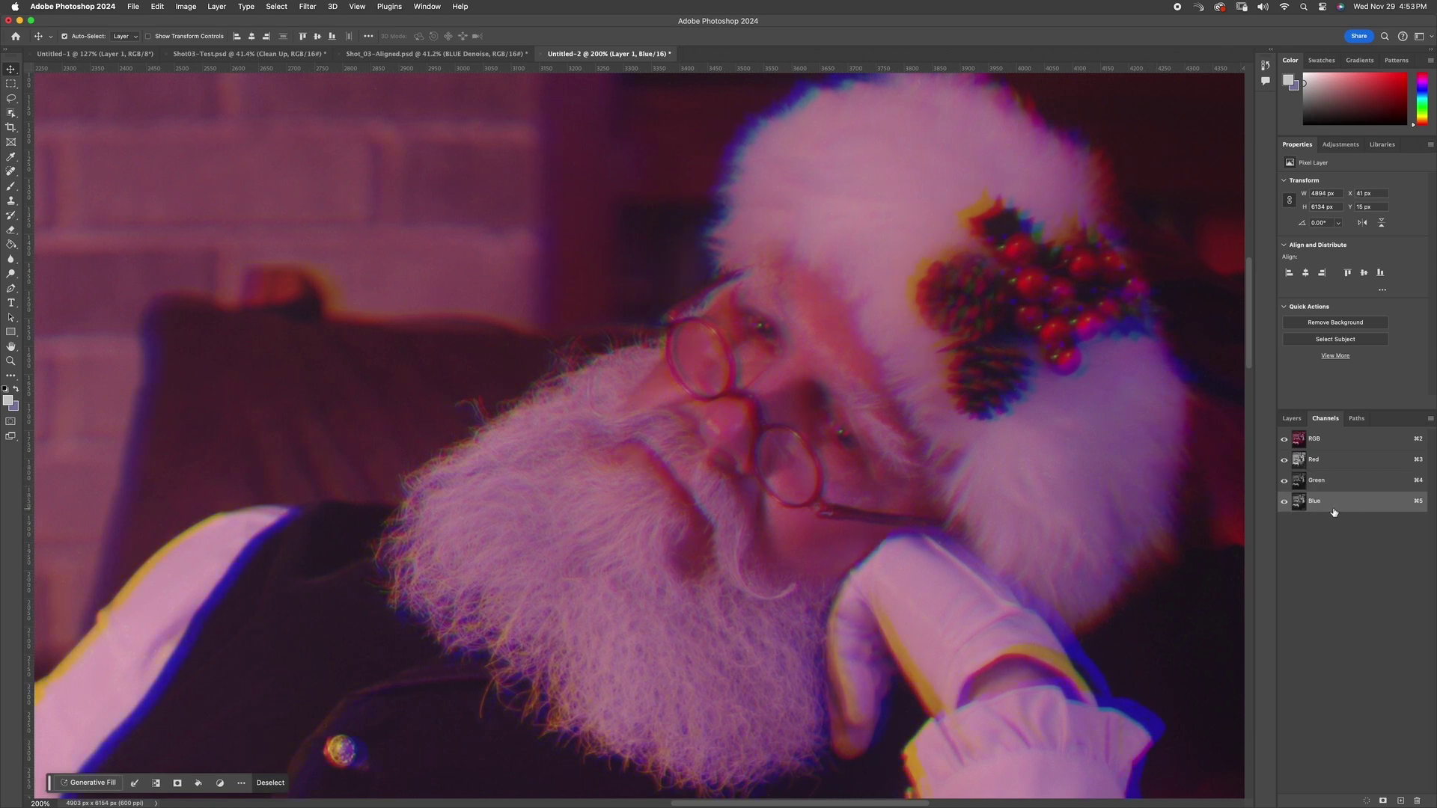
{"action": "key", "text": "shift+Left"}
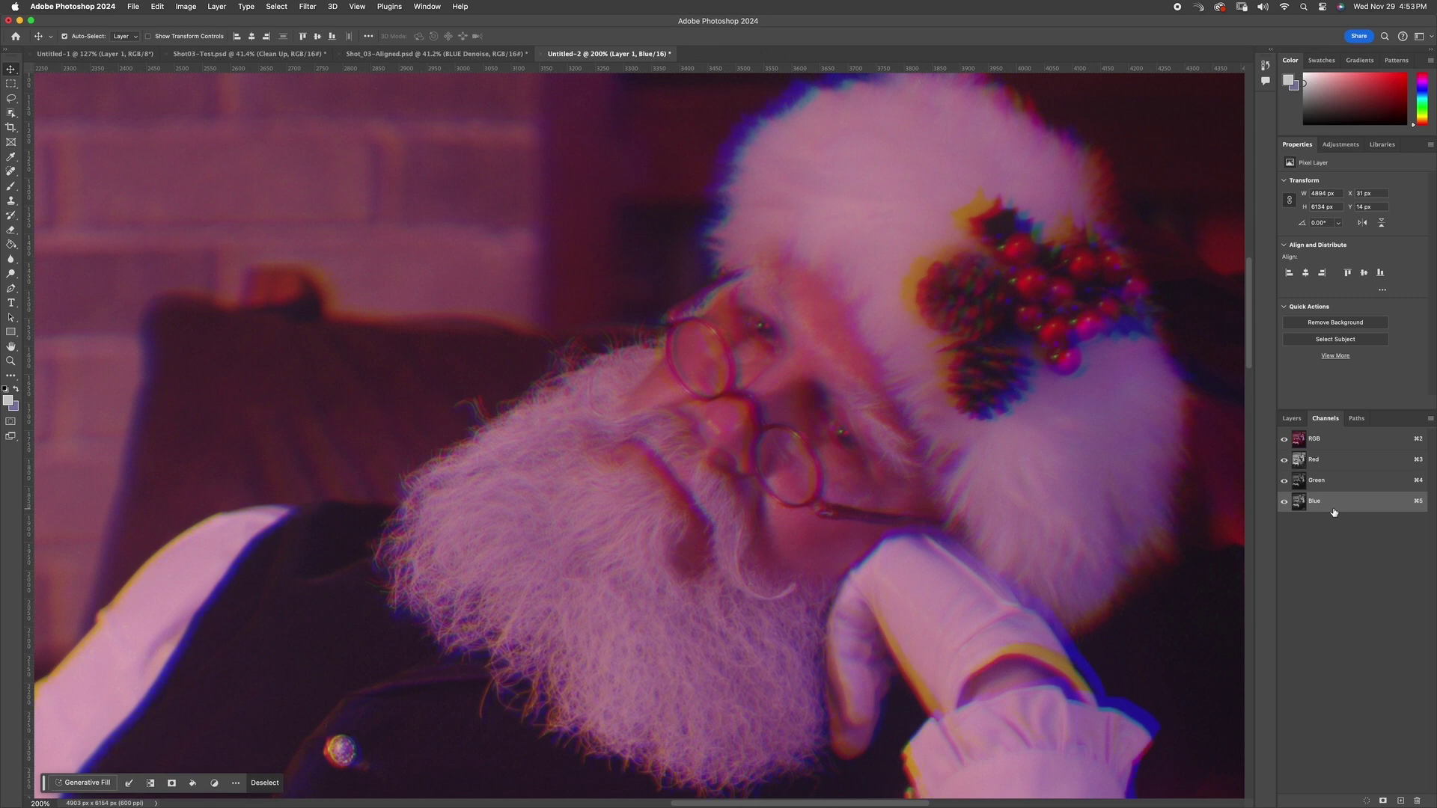
- Examine how well the three channels line up around the face, sleeve, vest buttons and belt buckle
{"action": "scroll", "coordinate": [1061, 672], "scroll_direction": "down", "scroll_amount": 10}
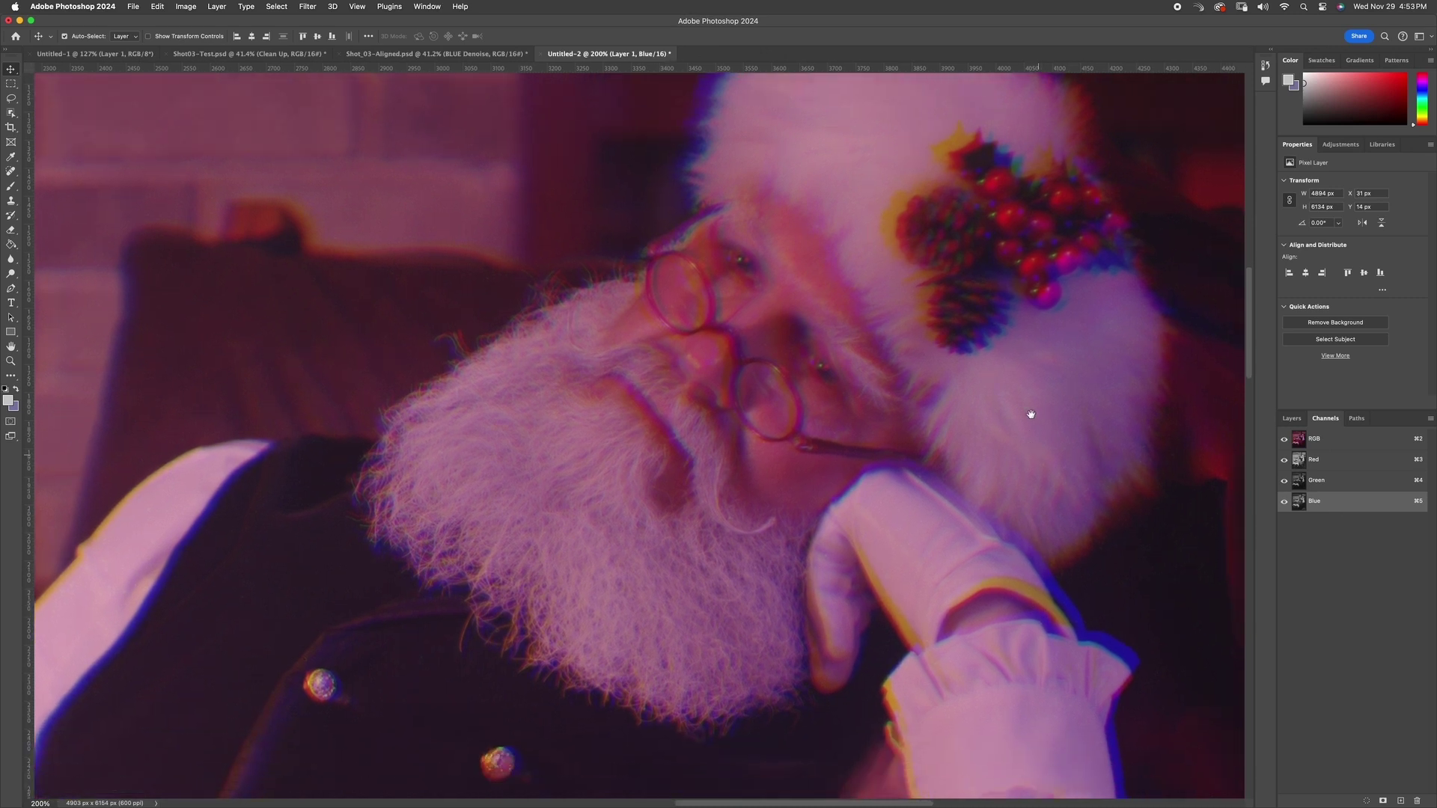
{"action": "scroll", "coordinate": [603, 526], "scroll_direction": "left", "scroll_amount": 10}
{"action": "scroll", "coordinate": [810, 452], "scroll_direction": "down", "scroll_amount": 2}
{"action": "scroll", "coordinate": [810, 451], "scroll_direction": "right", "scroll_amount": 8}
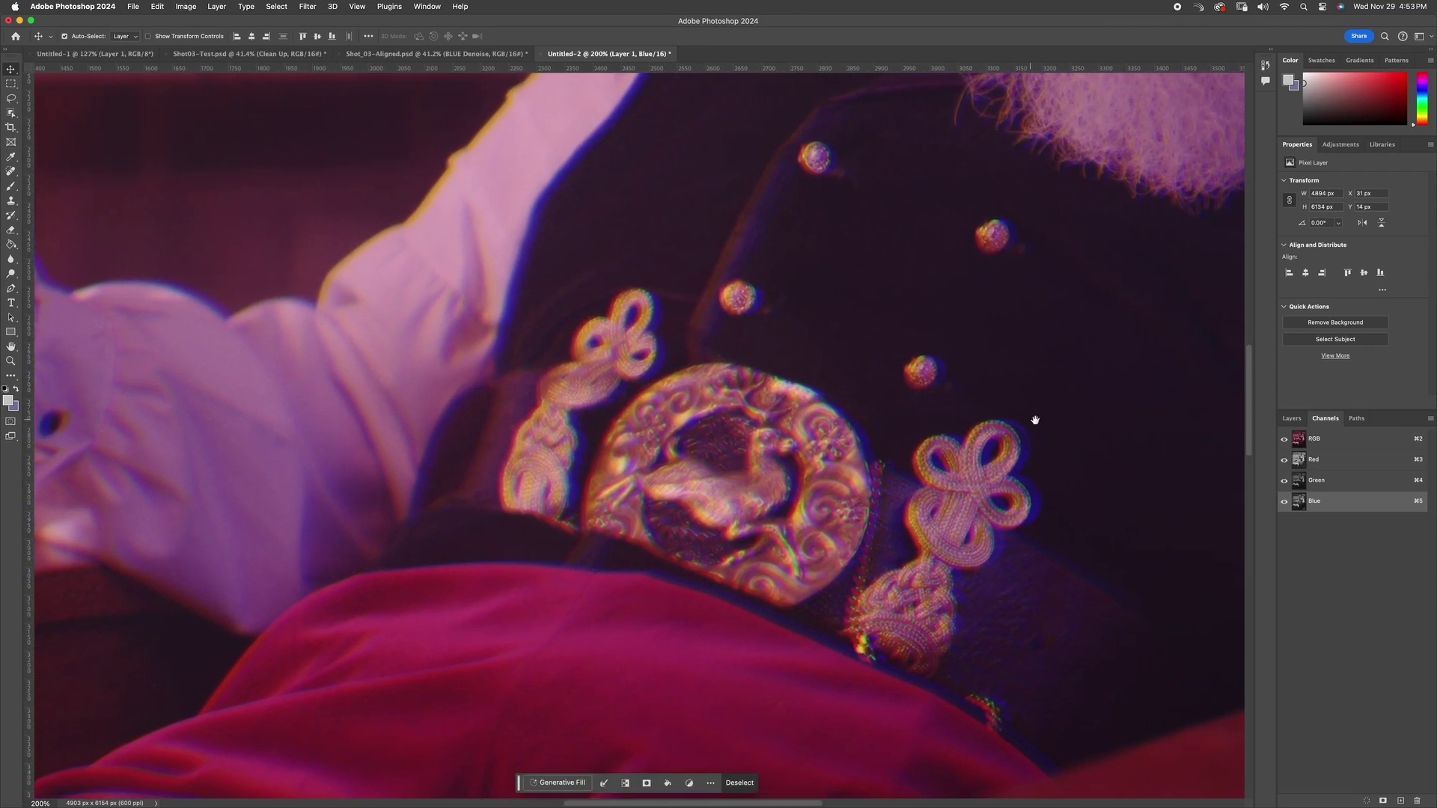
{"action": "scroll", "coordinate": [1033, 419], "scroll_direction": "up", "scroll_amount": 10}
{"action": "scroll", "coordinate": [1032, 419], "scroll_direction": "right", "scroll_amount": 4}
{"action": "scroll", "coordinate": [857, 539], "scroll_direction": "down", "scroll_amount": 5}
{"action": "scroll", "coordinate": [857, 539], "scroll_direction": "right", "scroll_amount": 5}
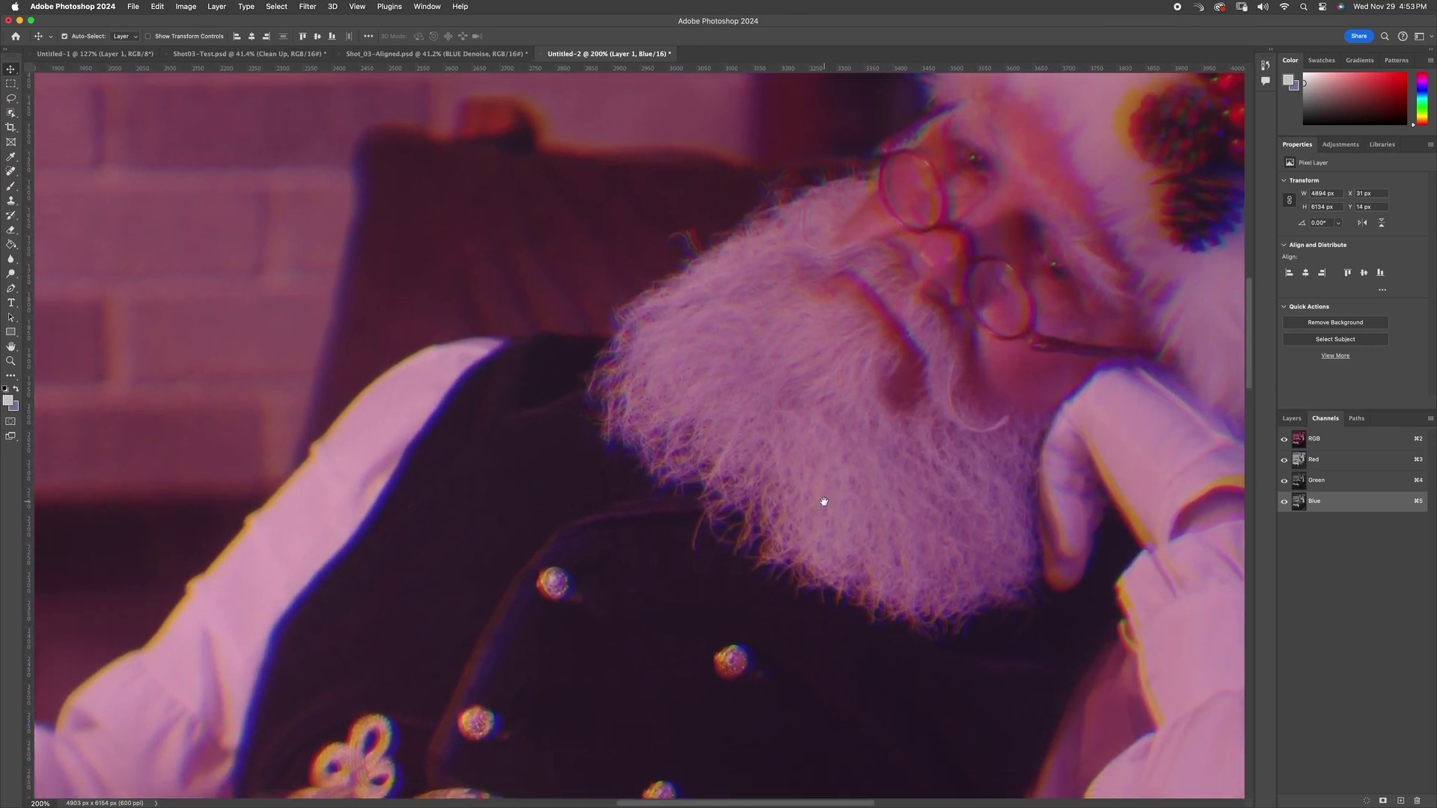
- Reactivate the composite RGB channel and return to the document's layers with the whole image in view
{"action": "key", "text": "super+0"}
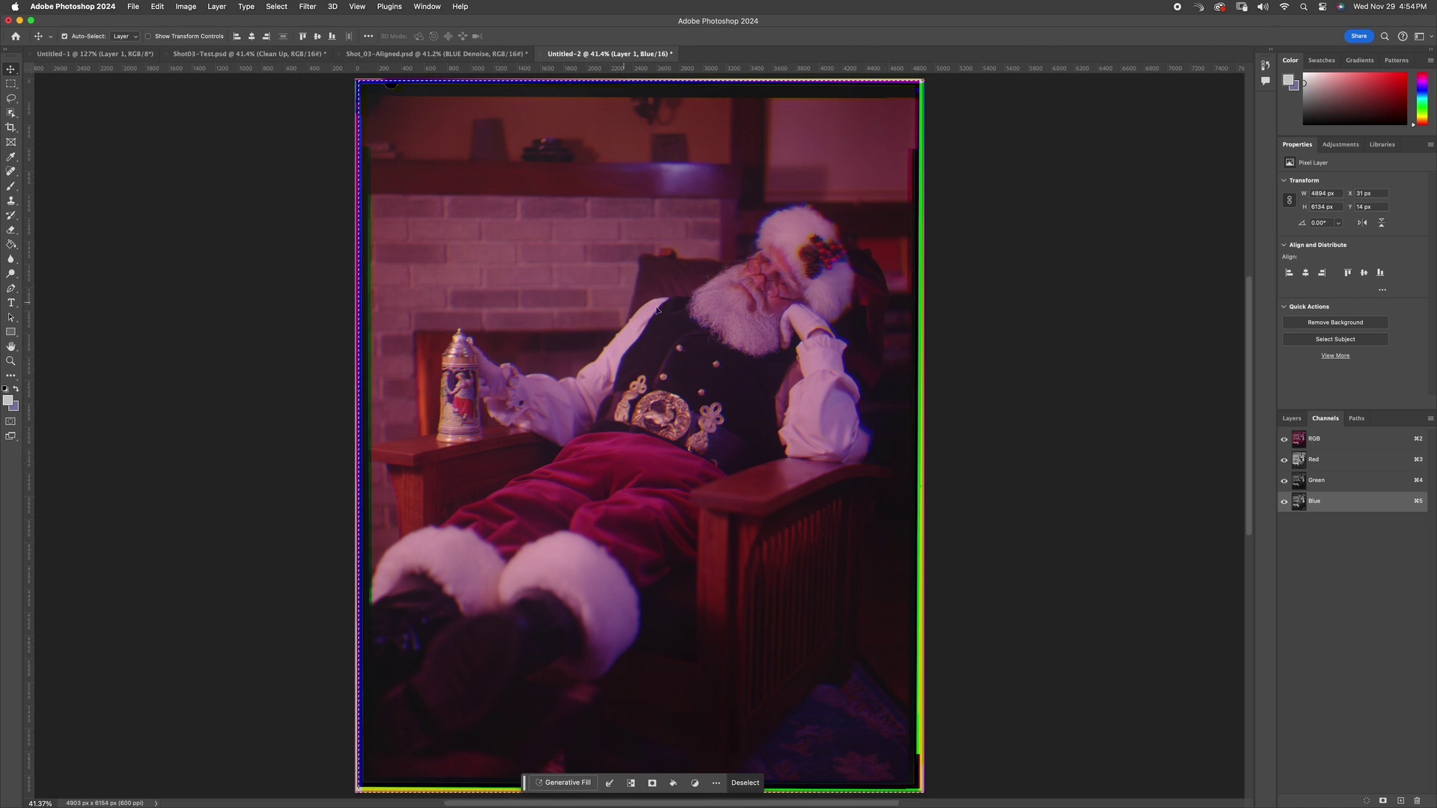
{"action": "left_click", "coordinate": [1327, 442]}
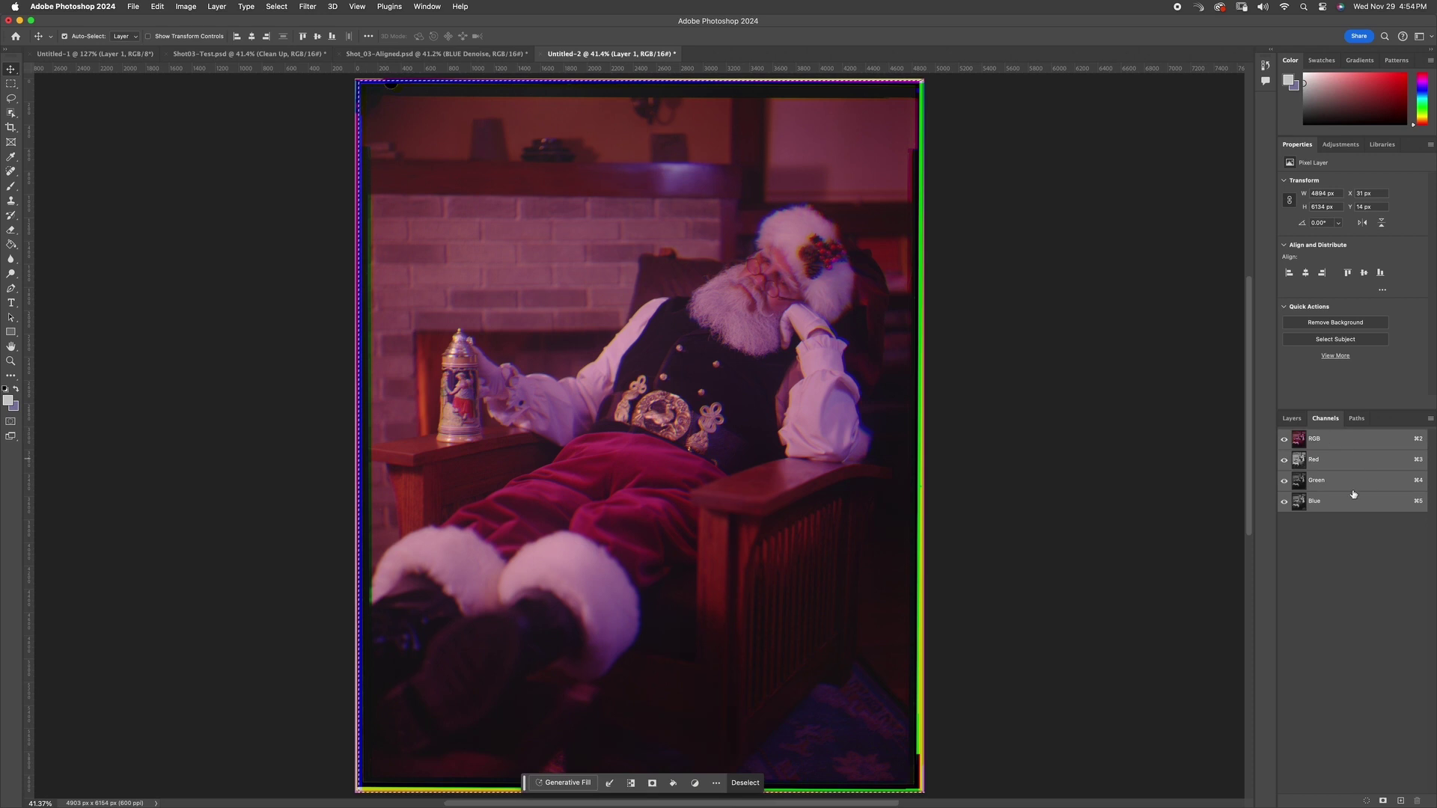
{"action": "left_click", "coordinate": [1292, 418]}
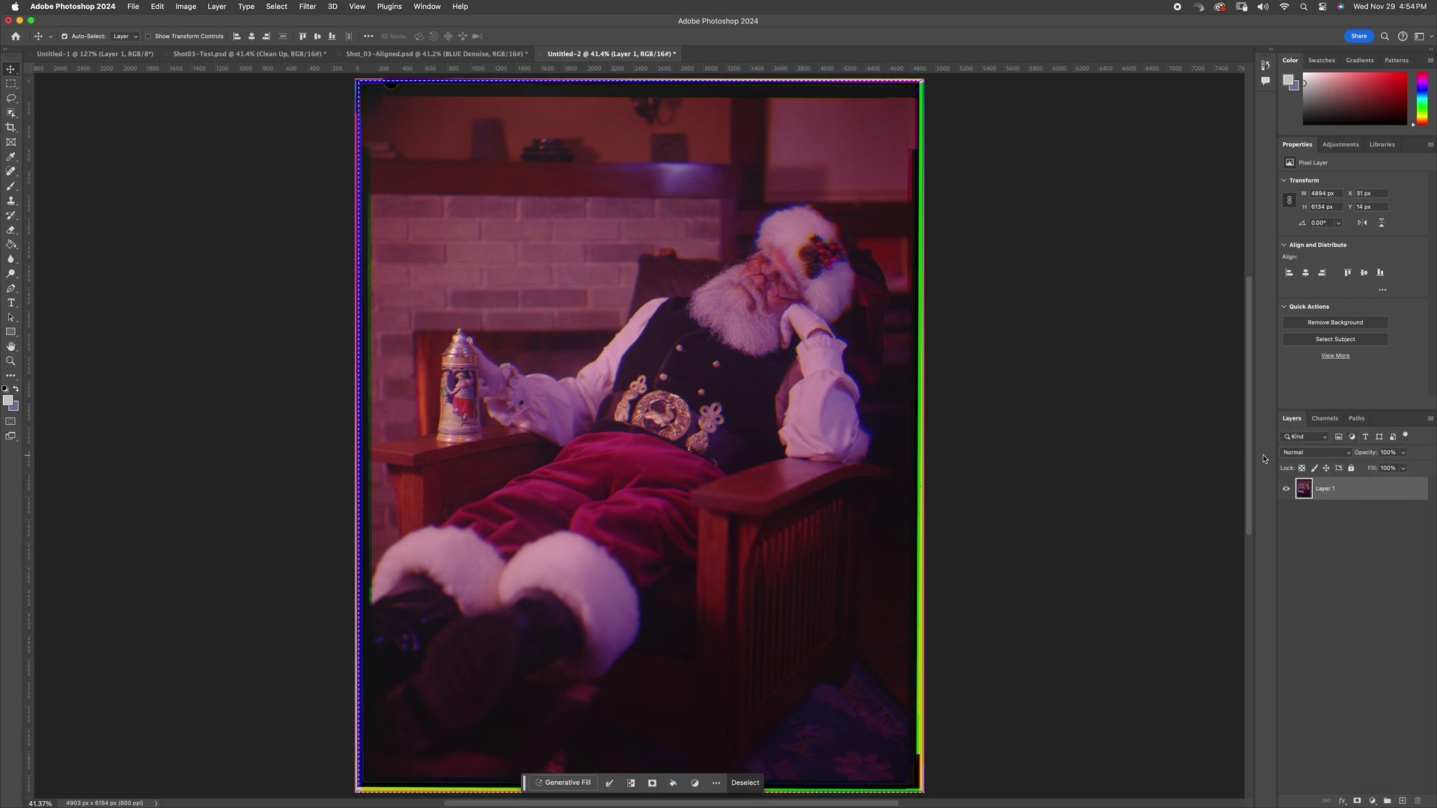
- Try Auto Color on the combined image and view its Levels without adjusting them
{"action": "left_click", "coordinate": [216, 7]}
{"action": "mouse_move", "coordinate": [191, 6]}
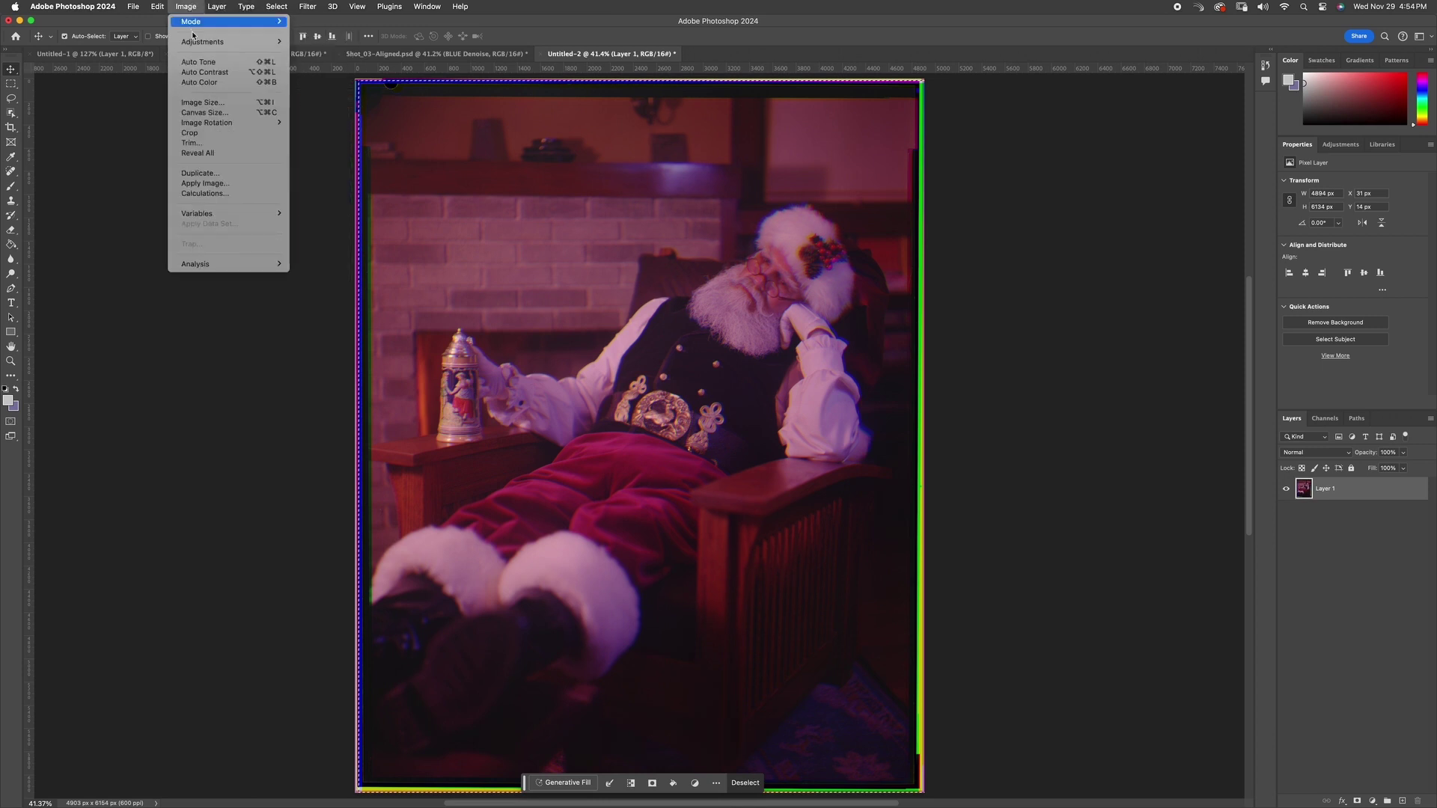
{"action": "mouse_move", "coordinate": [236, 43]}
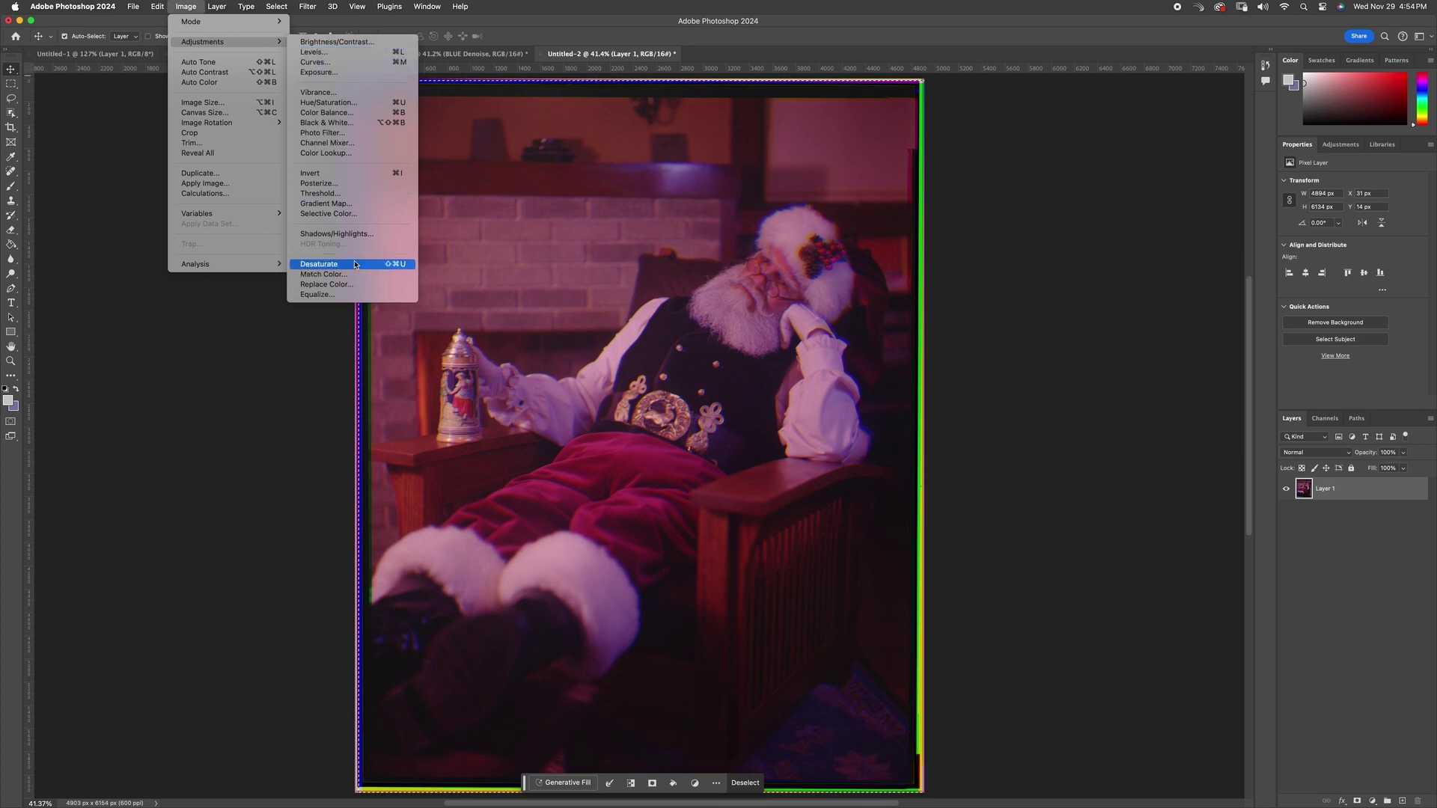
{"action": "left_click", "coordinate": [223, 83]}
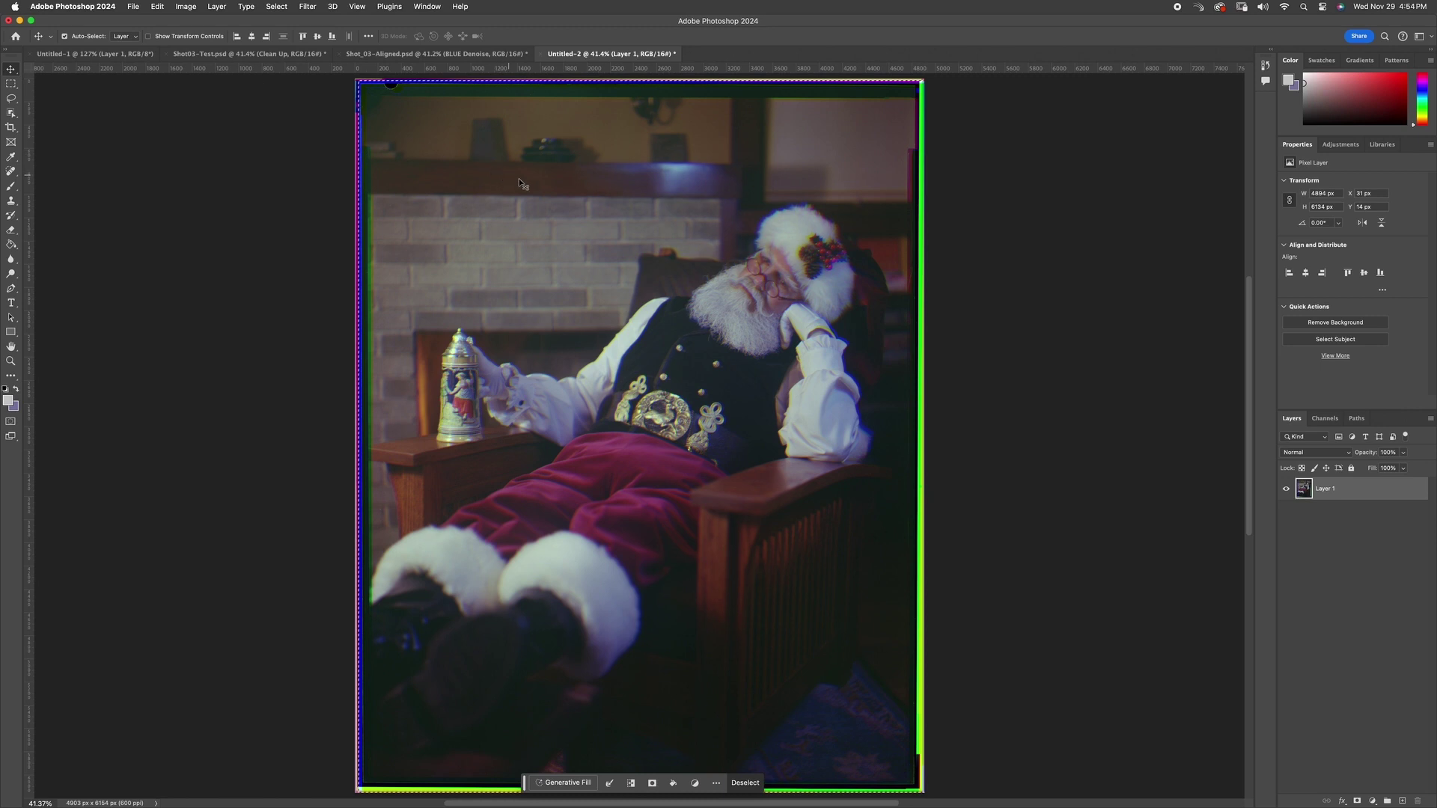
{"action": "key", "text": "super+l"}
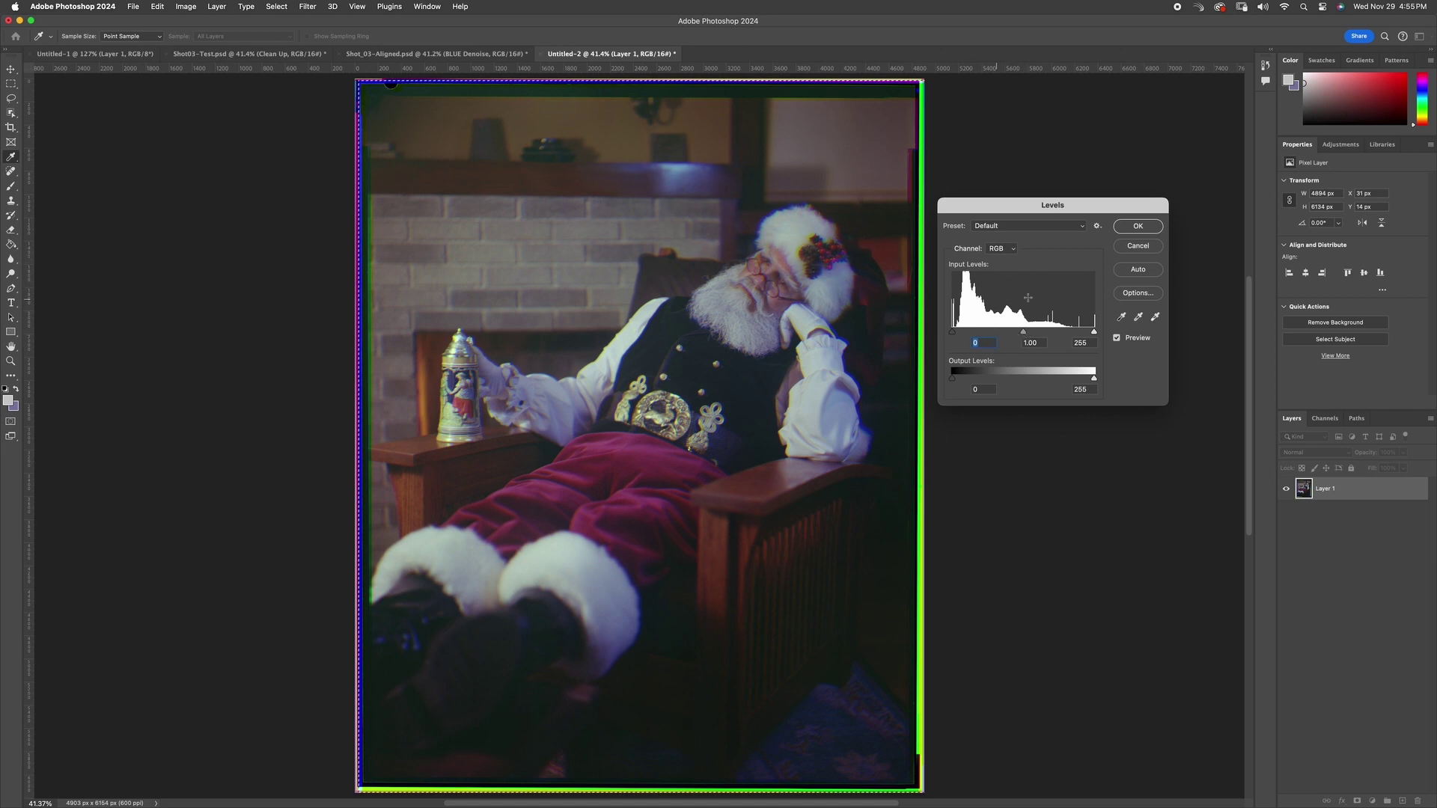
{"action": "left_click", "coordinate": [1134, 245]}
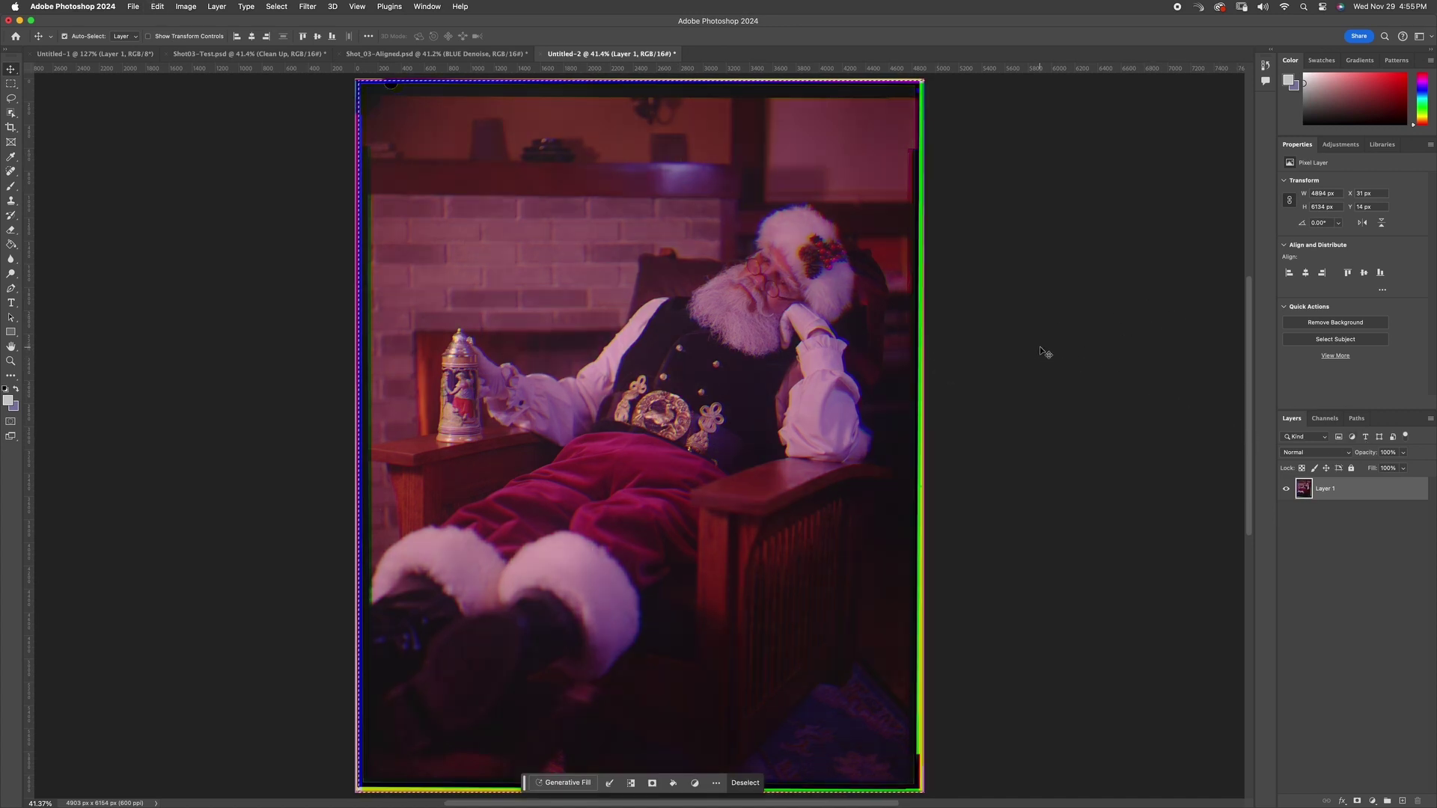
- Open Levels for the combined image and set the Red channel's input black point to 12
{"action": "key", "text": "super+l"}
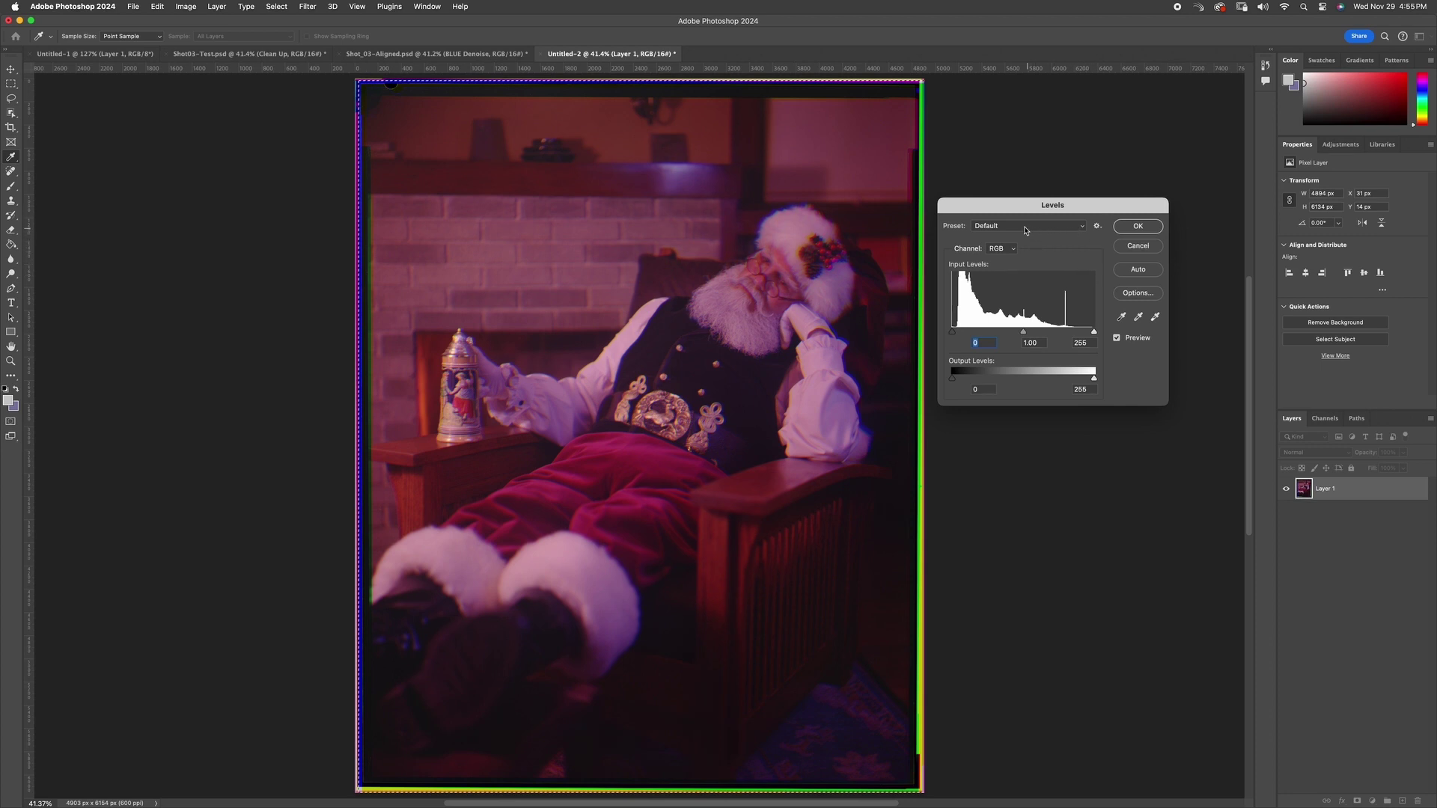
{"action": "left_click_drag", "start_coordinate": [1017, 255], "coordinate": [1020, 263]}
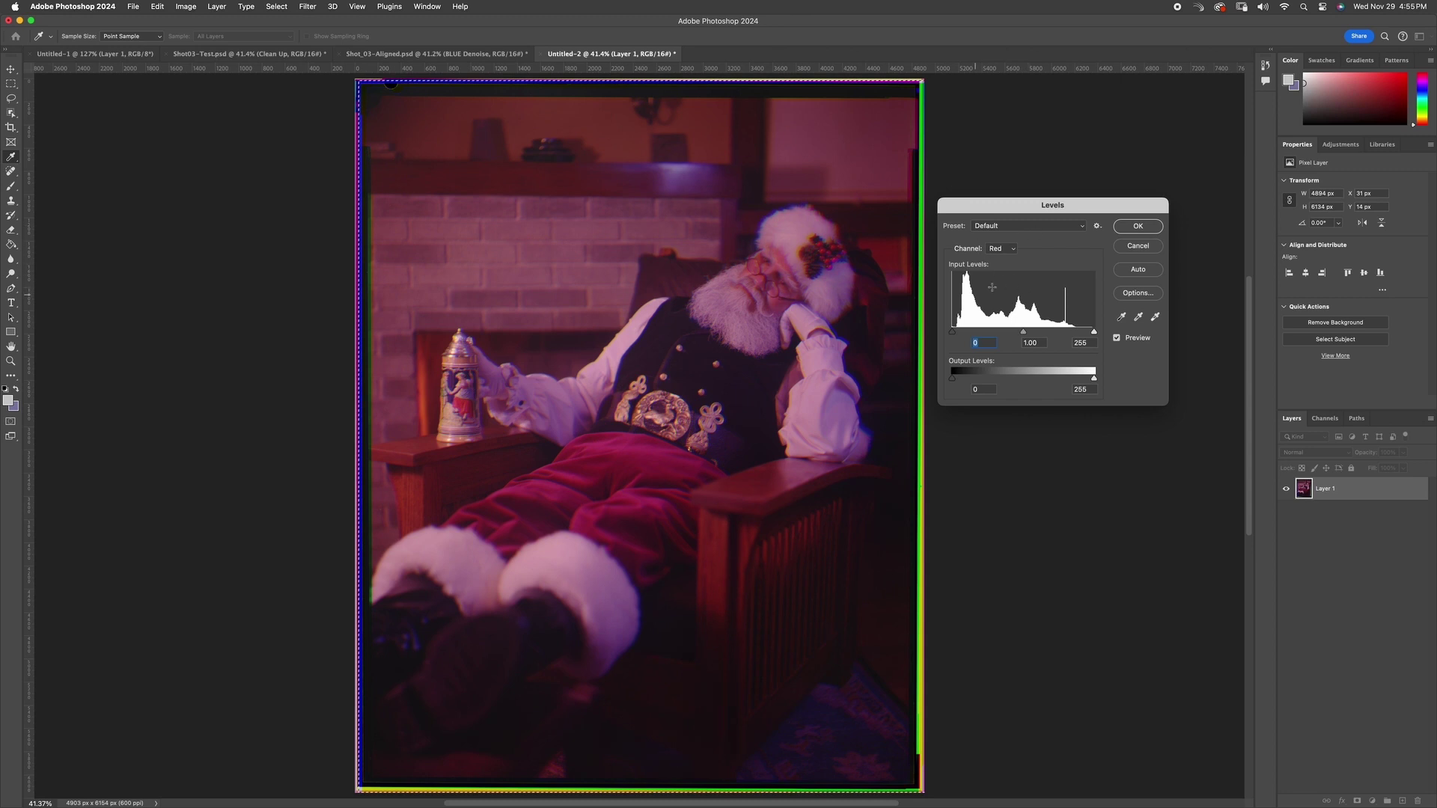
{"action": "left_click", "coordinate": [1018, 248]}
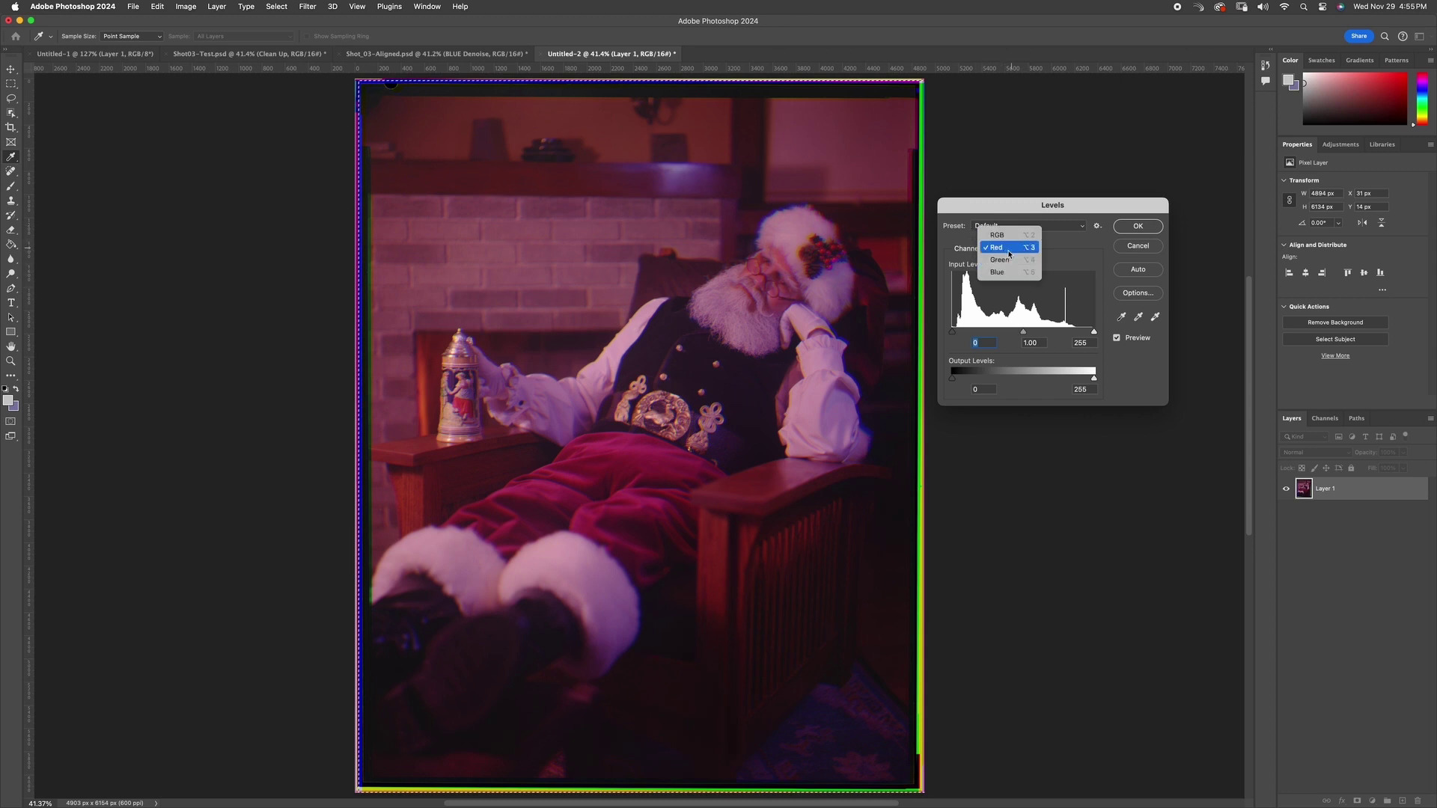
{"action": "left_click", "coordinate": [1006, 248]}
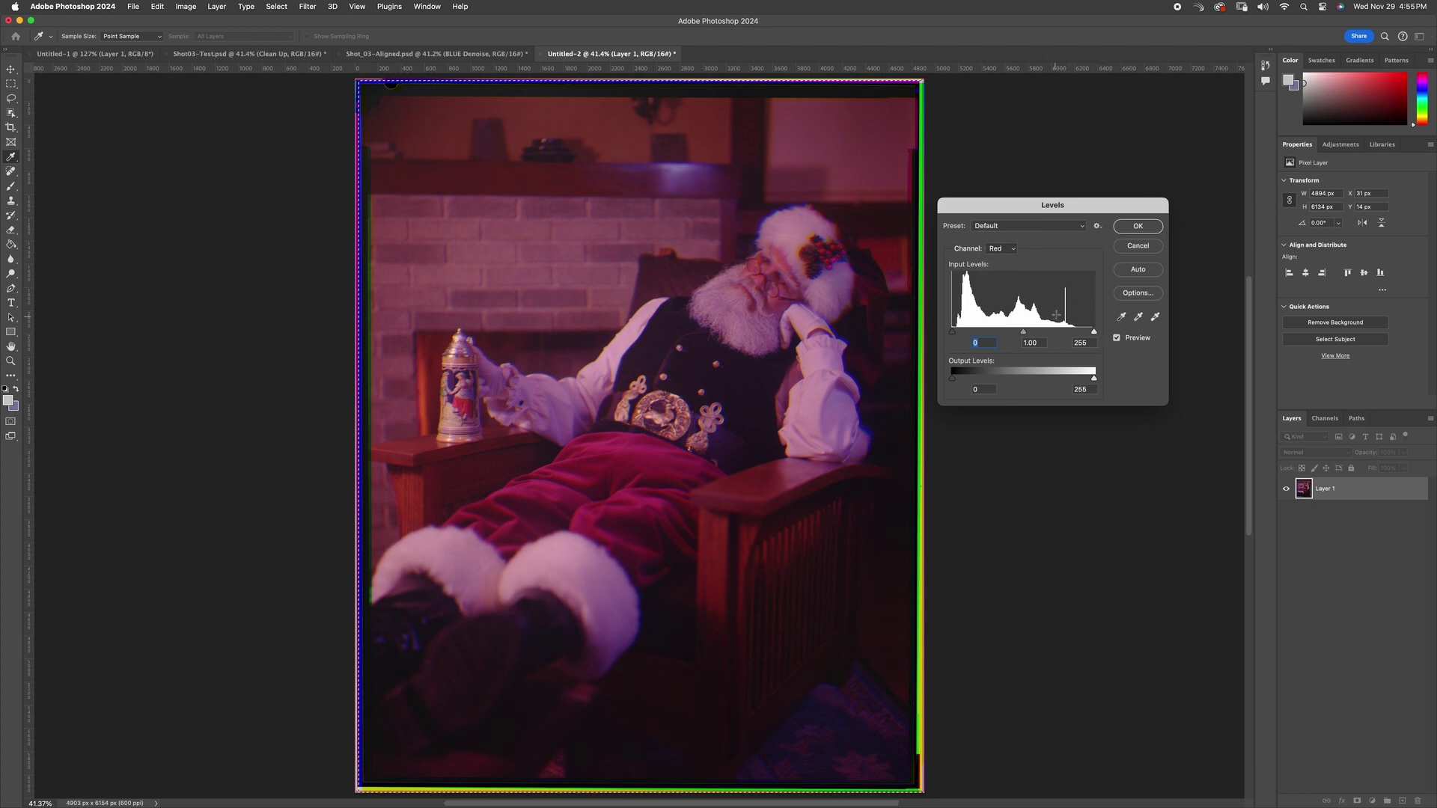
{"action": "key", "text": "alt"}
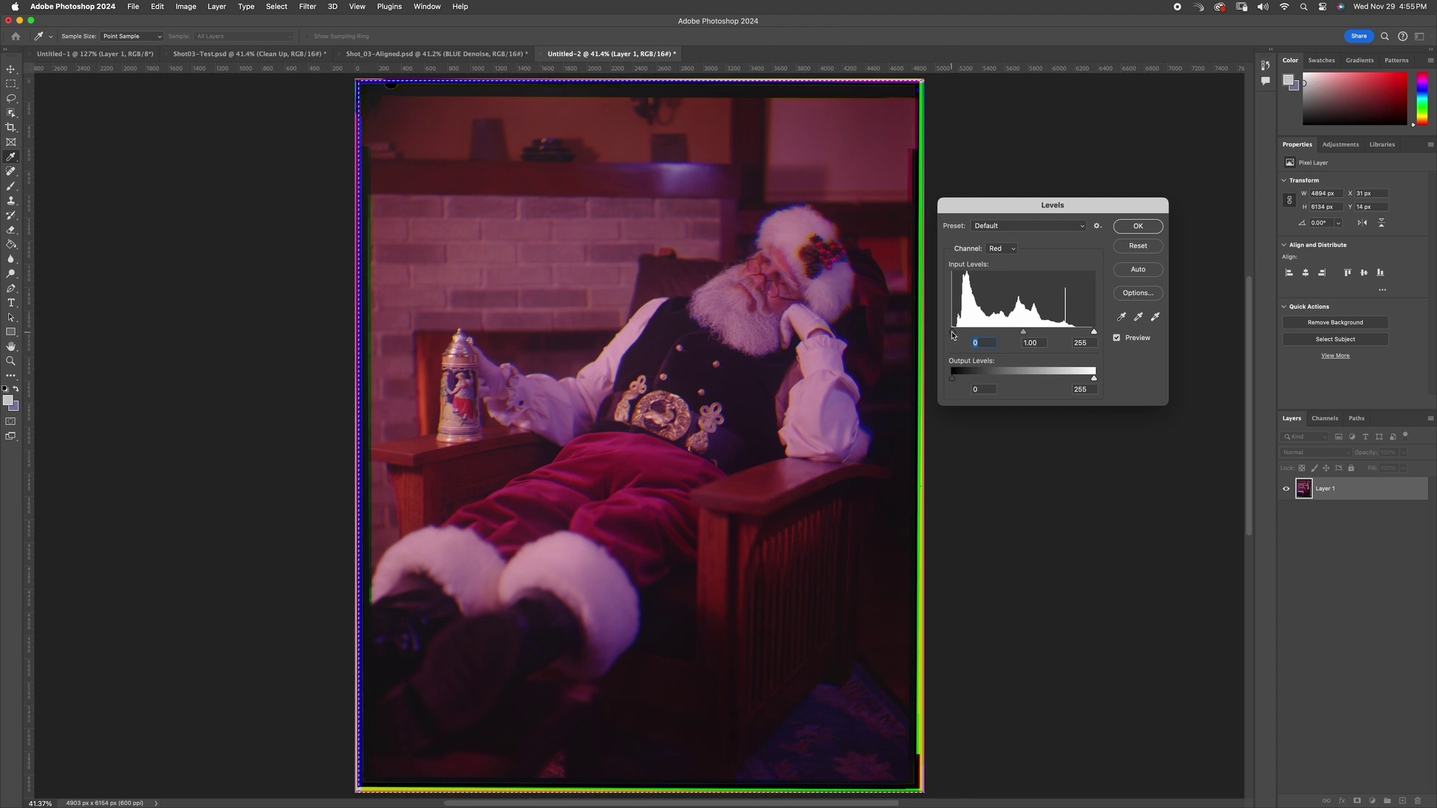
{"action": "left_click_drag", "start_coordinate": [953, 334], "coordinate": [962, 336]}
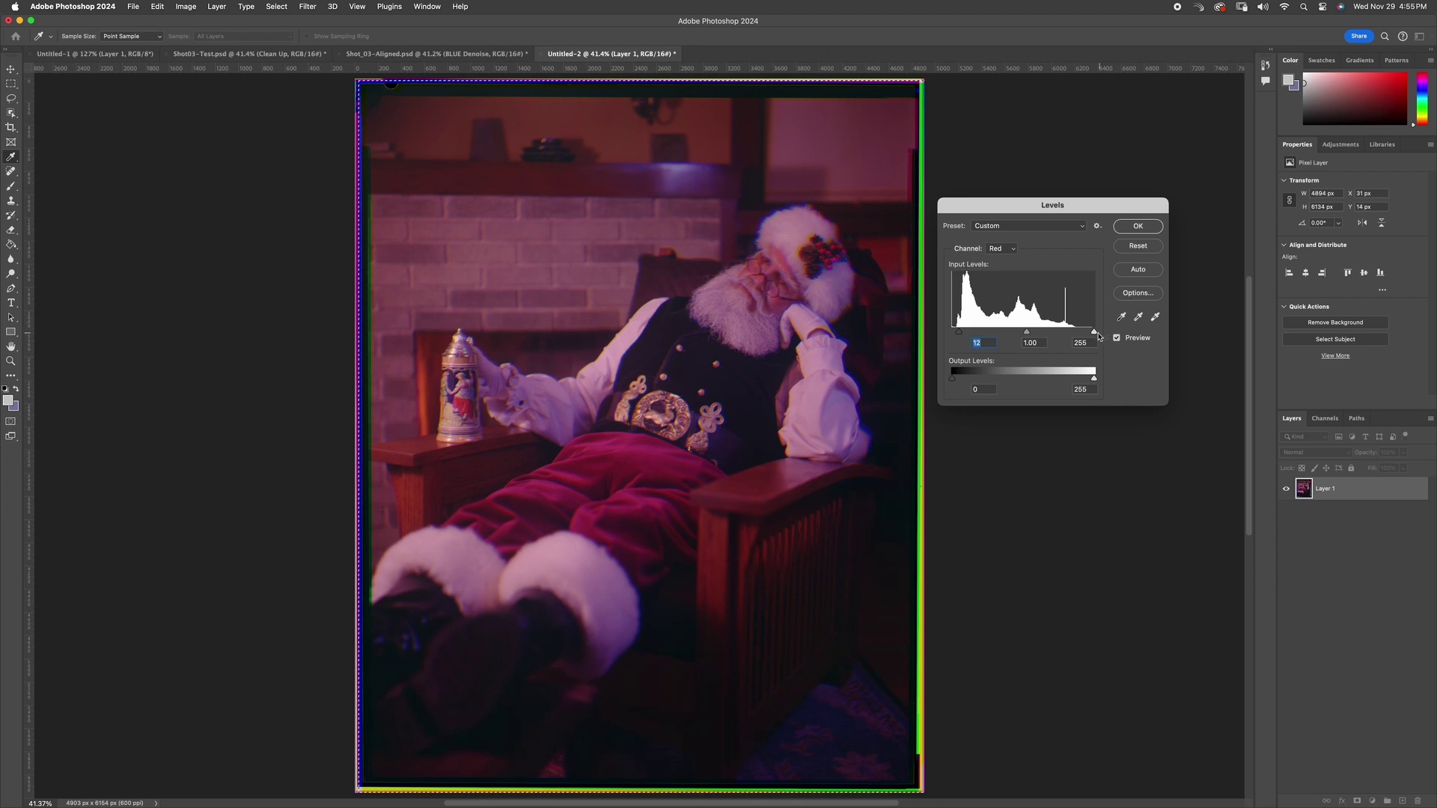
{"action": "mouse_move", "coordinate": [1094, 334]}
{"action": "left_mouse_down"}
{"action": "mouse_move", "coordinate": [1080, 337]}
{"action": "mouse_move", "coordinate": [1095, 336]}
{"action": "left_mouse_up"}
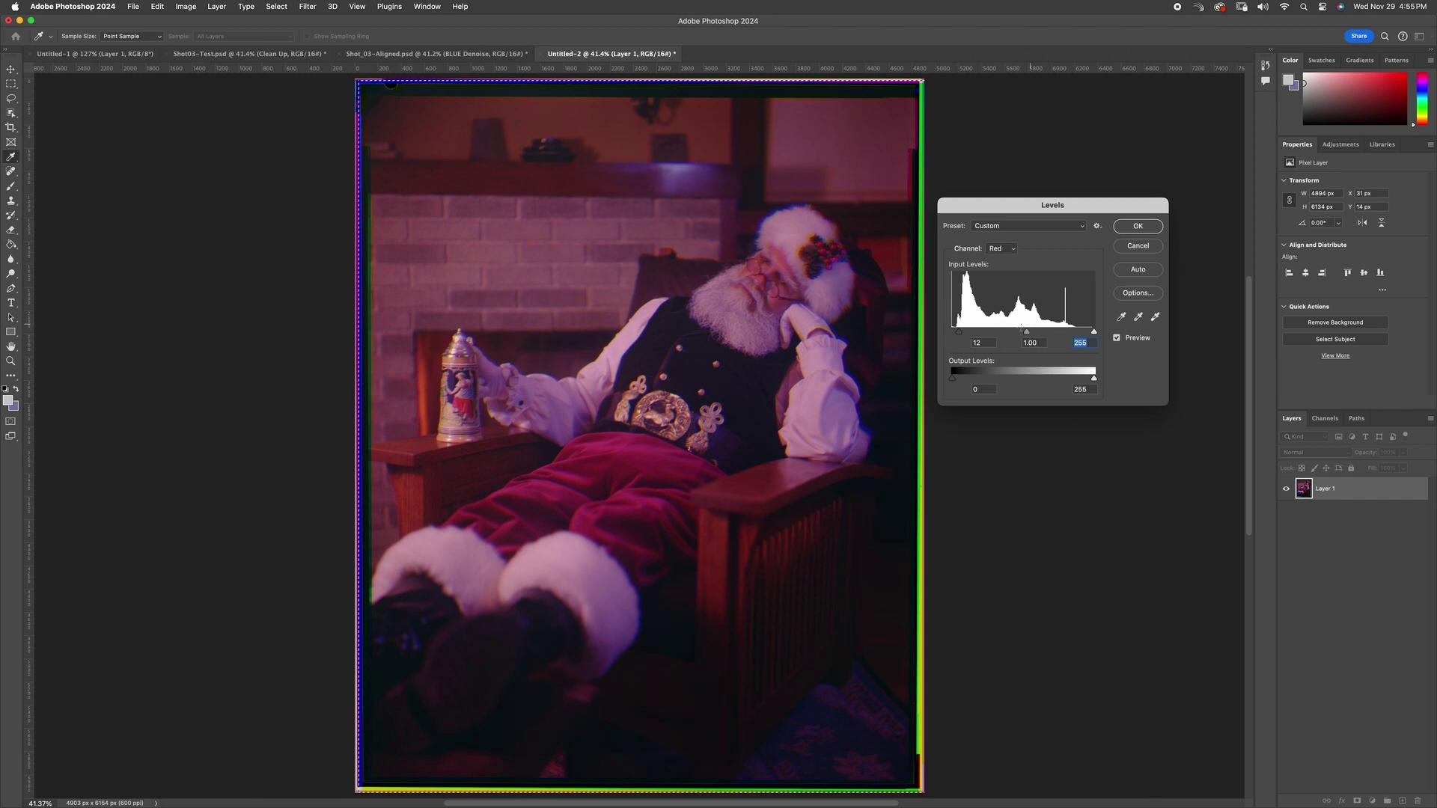
- Set the Green channel's input black point to 7 and its white point to 249 in Levels
{"action": "left_click", "coordinate": [1002, 248]}
{"action": "left_click", "coordinate": [999, 262]}
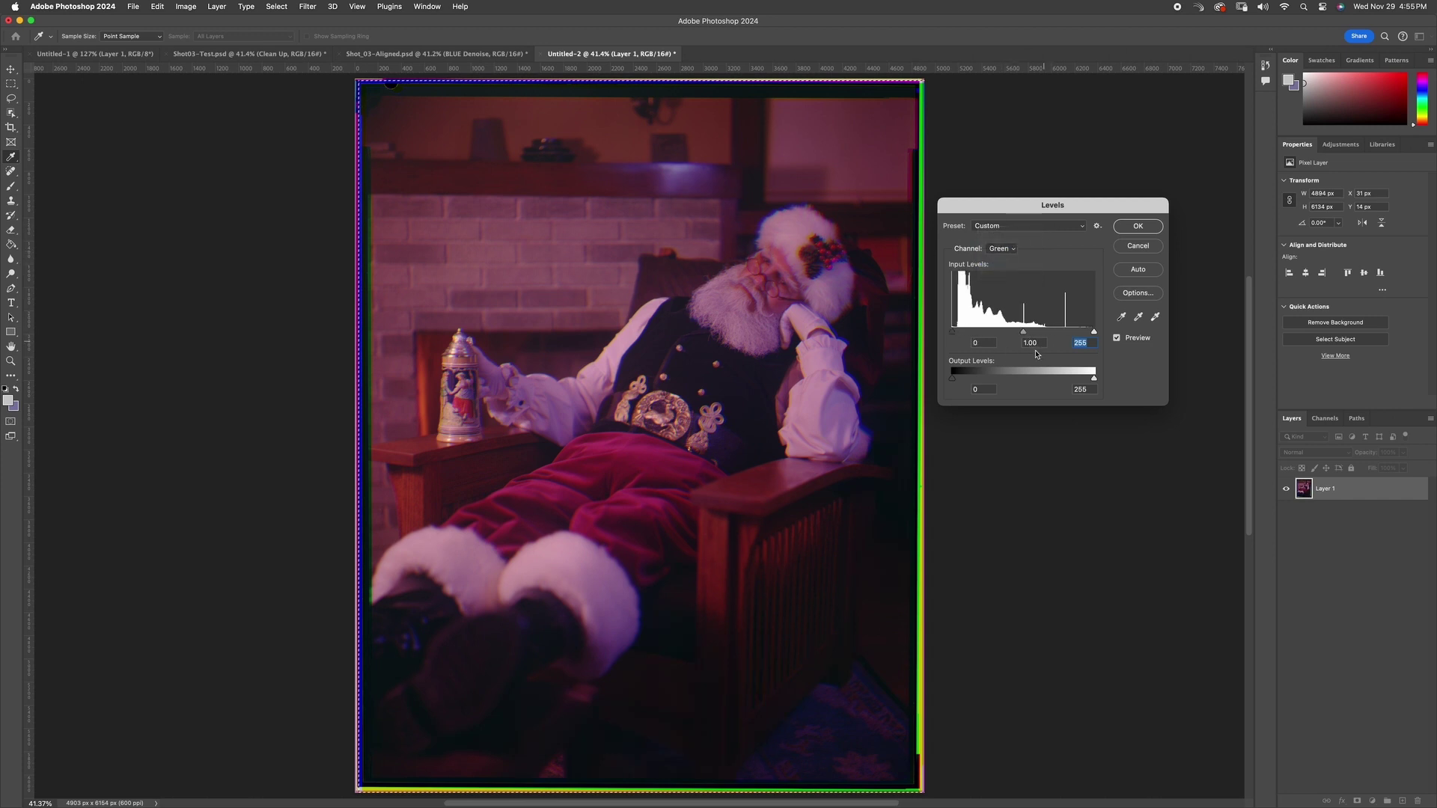
{"action": "key", "text": "alt"}
{"action": "left_click_drag", "start_coordinate": [954, 335], "coordinate": [955, 334]}
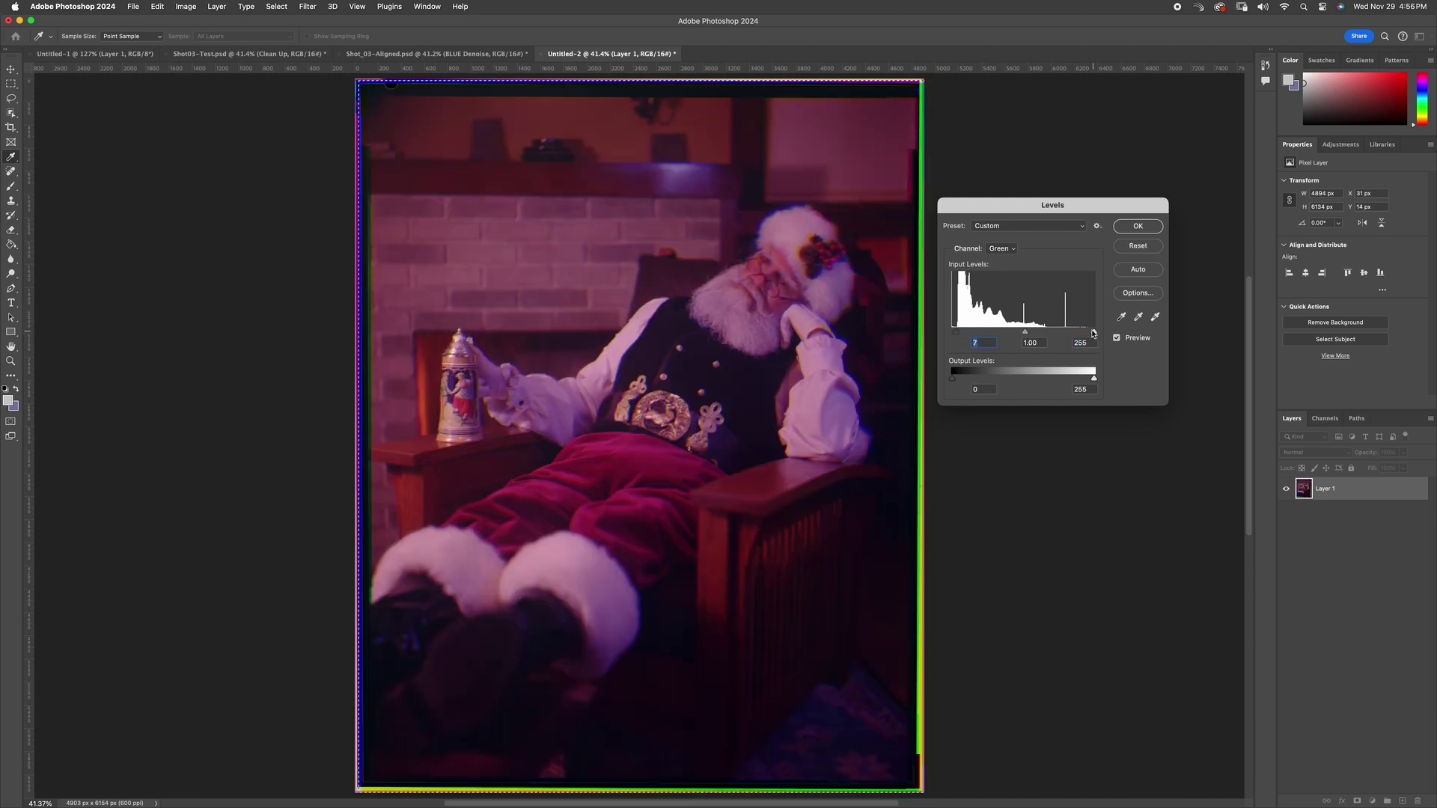
{"action": "left_click_drag", "start_coordinate": [1092, 334], "coordinate": [1092, 334]}
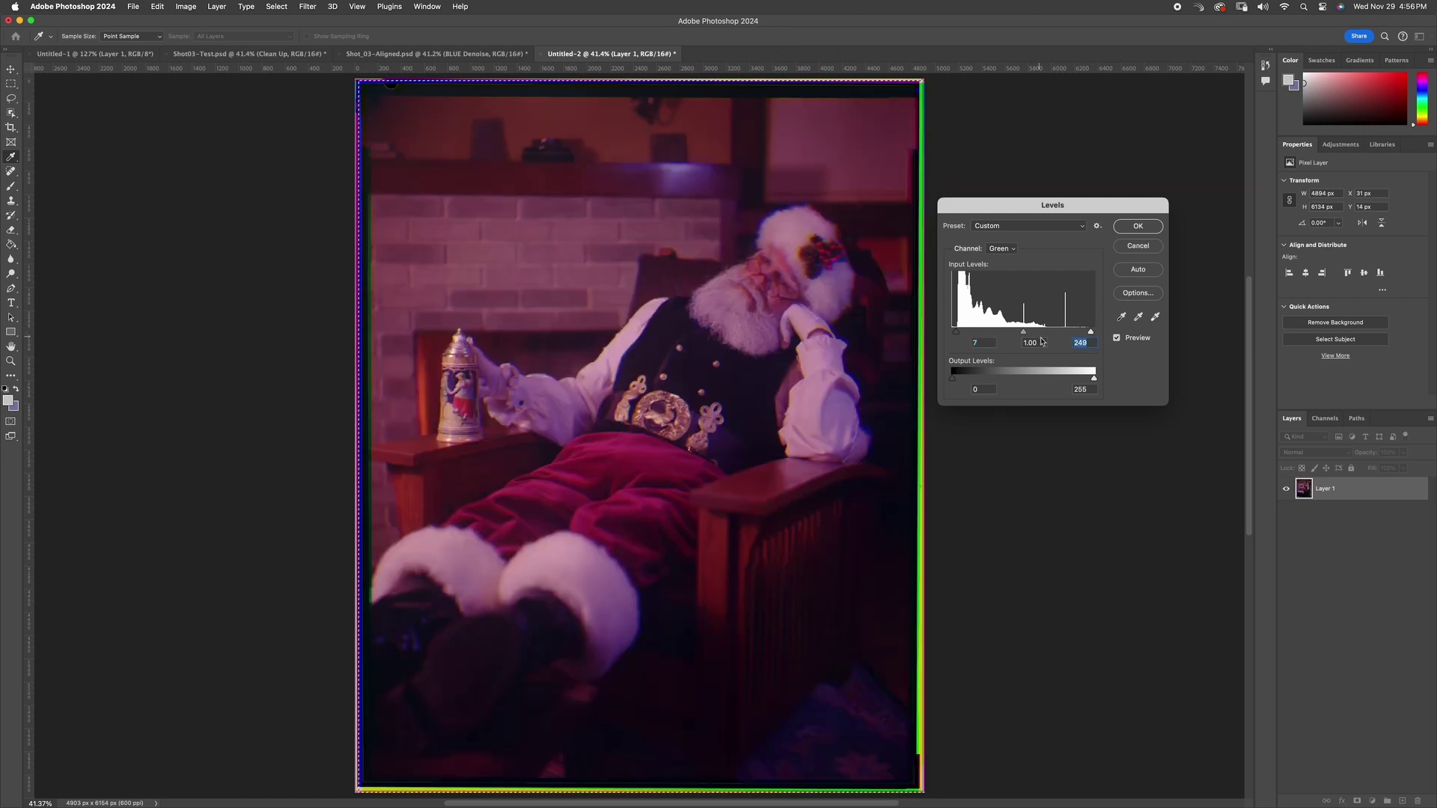
- Set the Blue channel's input black point to 8 and white point to 251, and compare the Levels preview on and off
{"action": "left_click", "coordinate": [1001, 248]}
{"action": "left_click", "coordinate": [997, 263]}
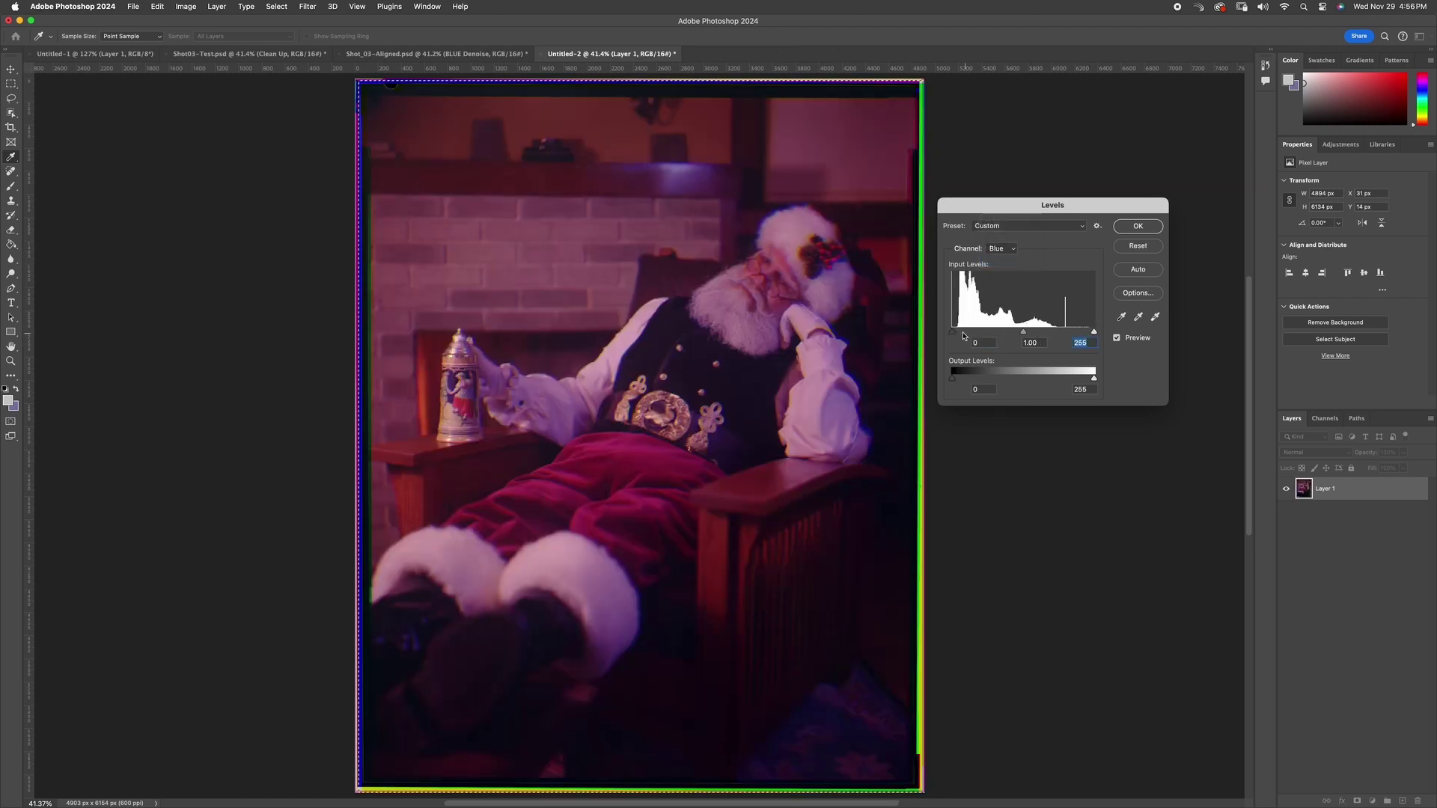
{"action": "left_click_drag", "start_coordinate": [953, 333], "coordinate": [973, 336]}
{"action": "mouse_move", "coordinate": [1093, 332]}
{"action": "left_mouse_down"}
{"action": "mouse_move", "coordinate": [1068, 336]}
{"action": "mouse_move", "coordinate": [1091, 334]}
{"action": "left_mouse_up"}
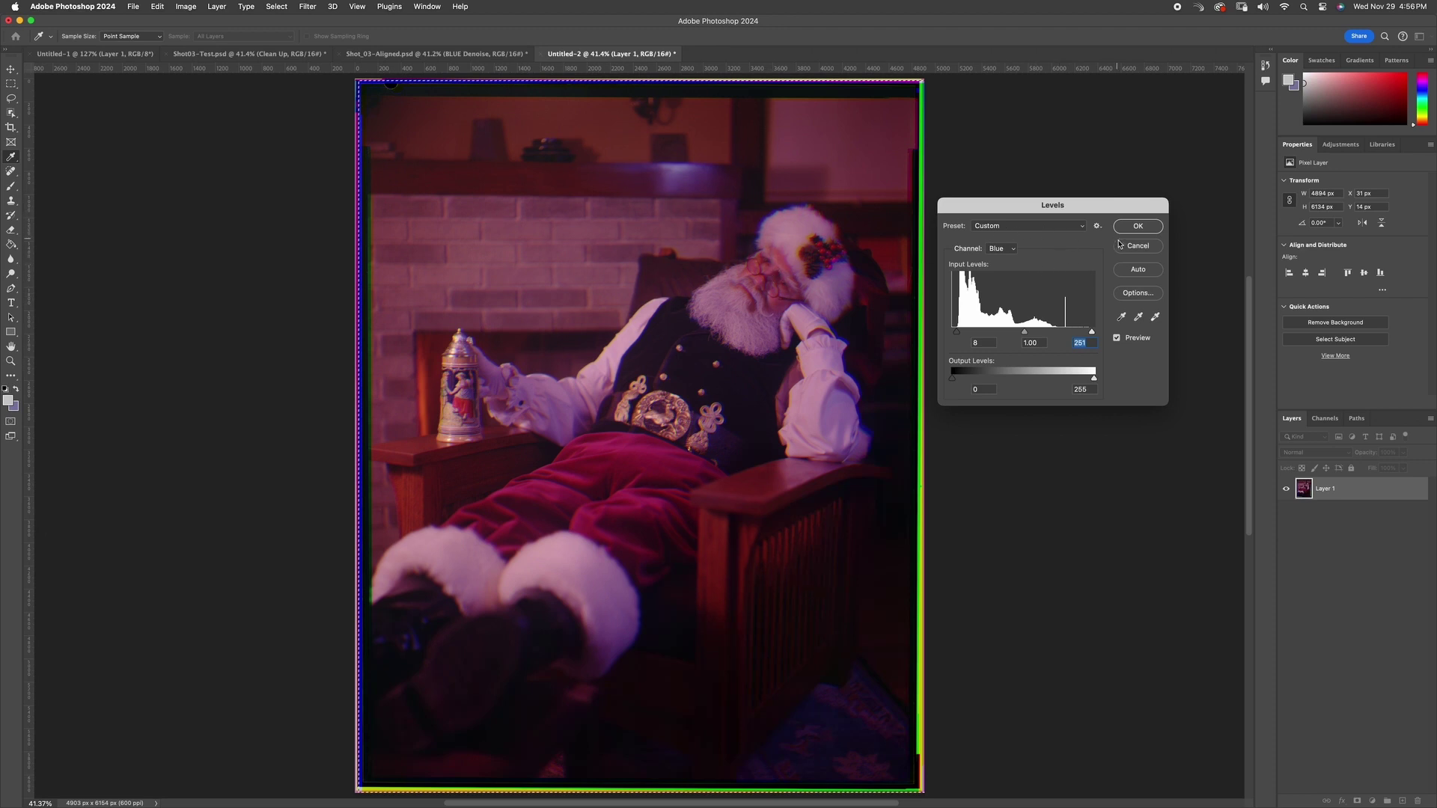
{"action": "left_click", "coordinate": [1117, 339]}
{"action": "left_click", "coordinate": [1118, 340]}
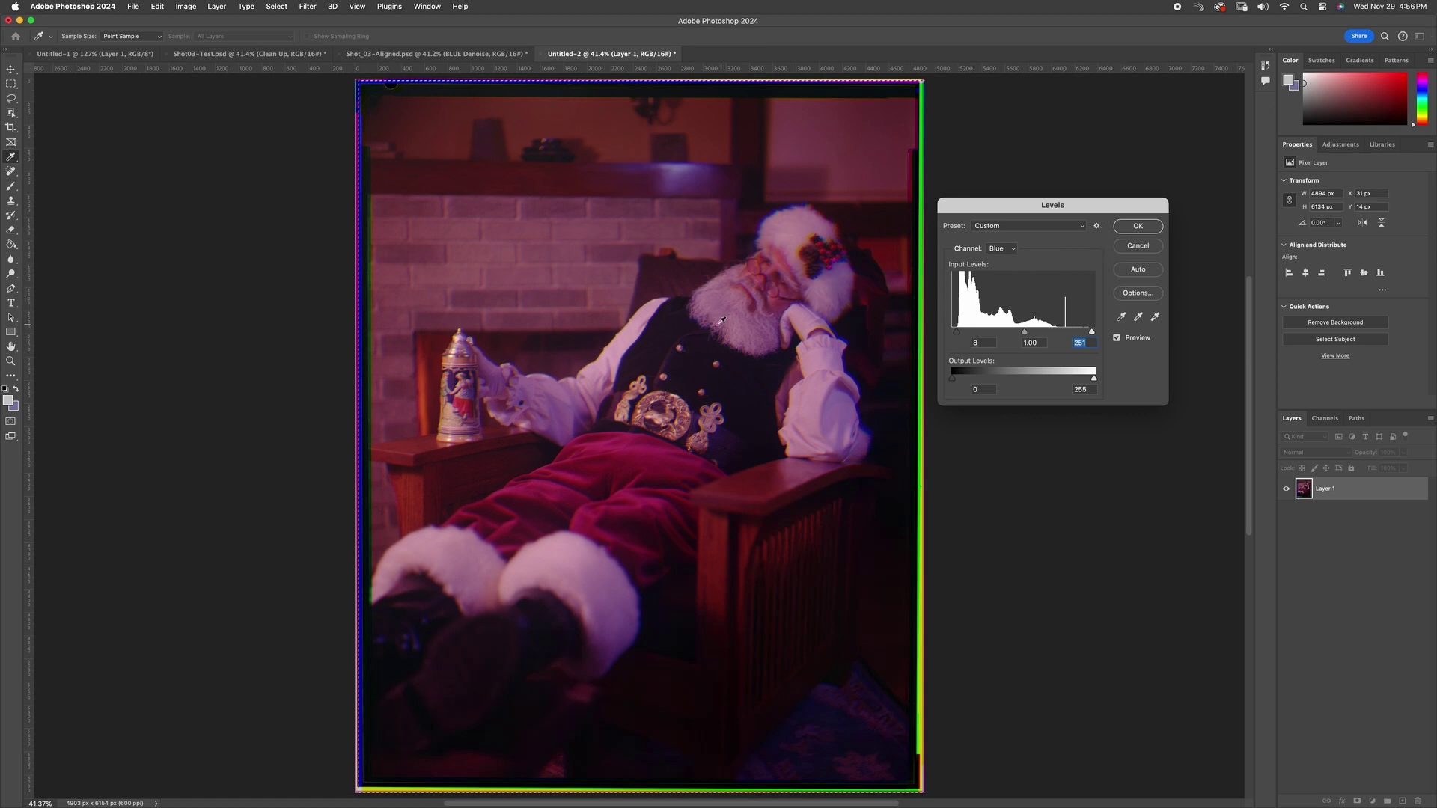
- Lower the Red channel's midtone level to 0.73 to reduce the red cast
{"action": "left_click", "coordinate": [1003, 248]}
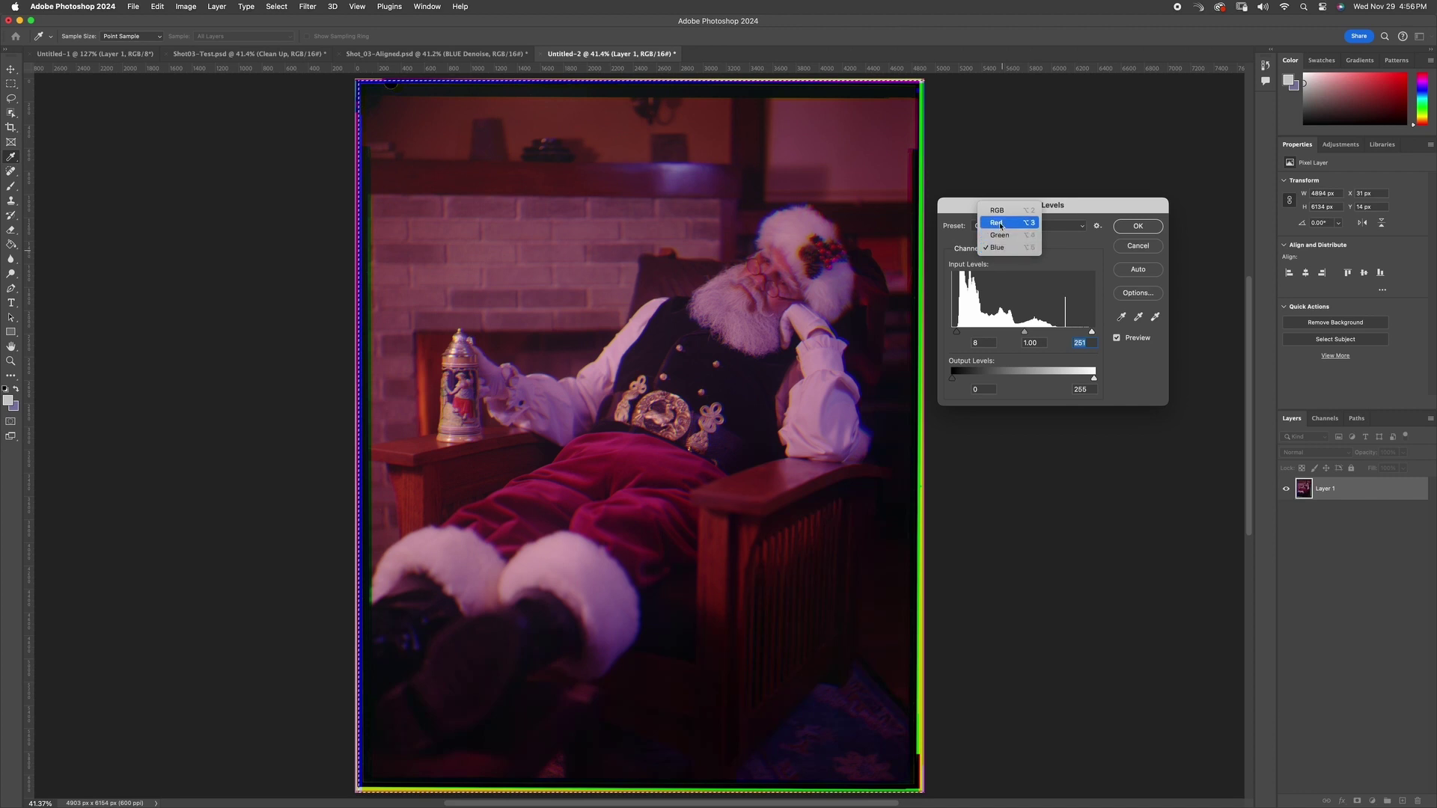
{"action": "left_click", "coordinate": [1003, 219]}
{"action": "left_click_drag", "start_coordinate": [1029, 336], "coordinate": [1042, 337]}
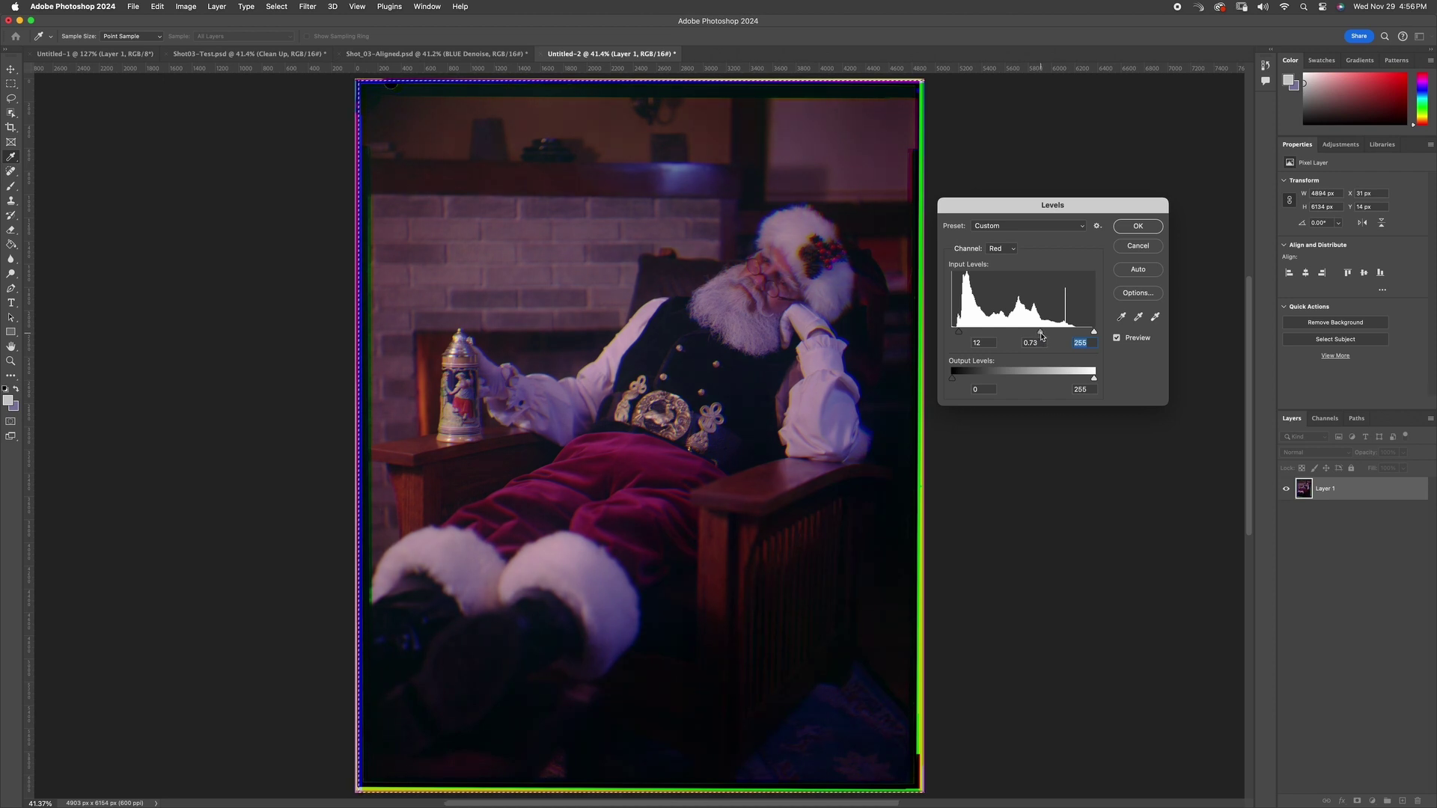
{"action": "left_click", "coordinate": [1042, 336]}
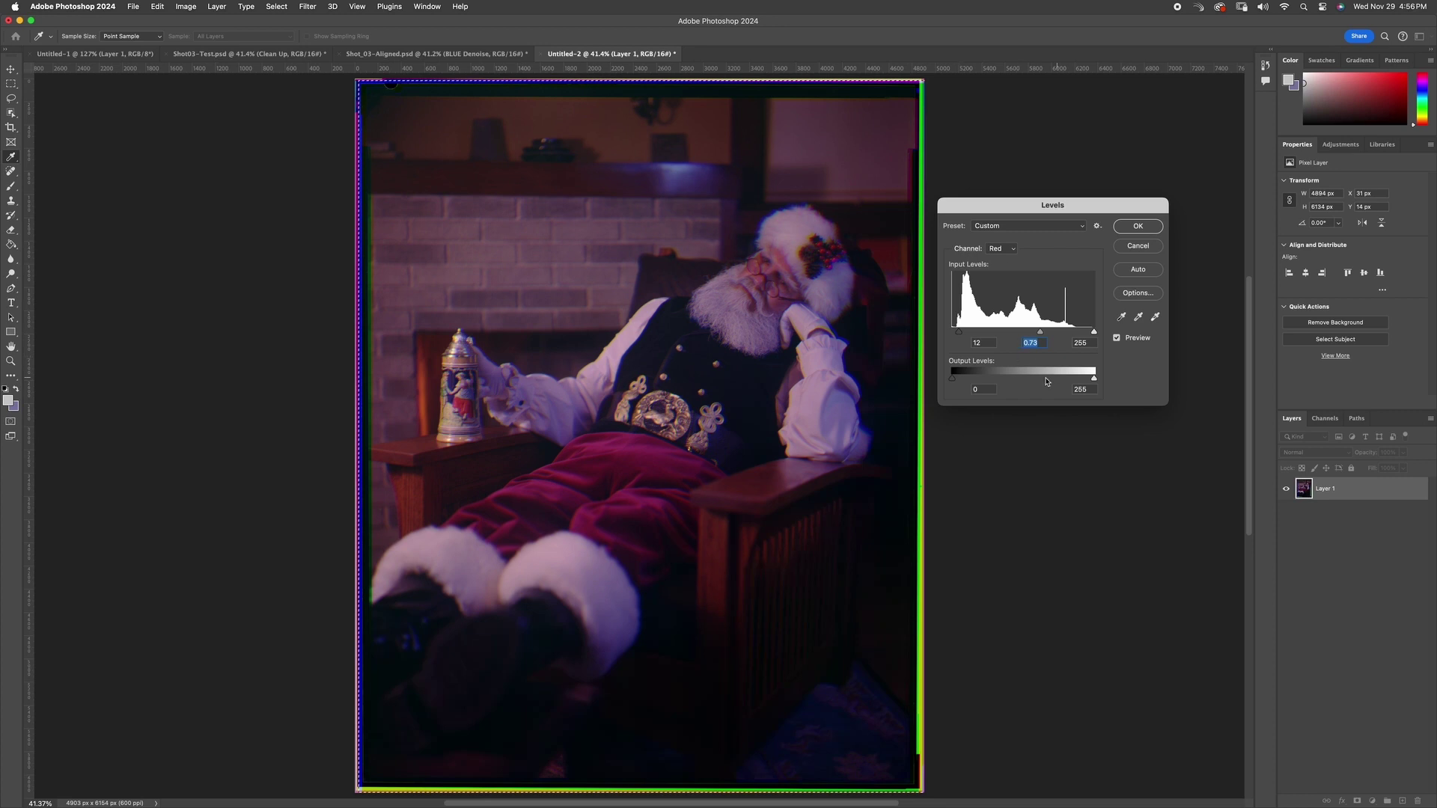
- Fine-tune the Green channel's midtone level to 1.04, check the Blue channel's midtones, and apply the Levels adjustment
{"action": "left_click", "coordinate": [1003, 248]}
{"action": "left_click", "coordinate": [1001, 261]}
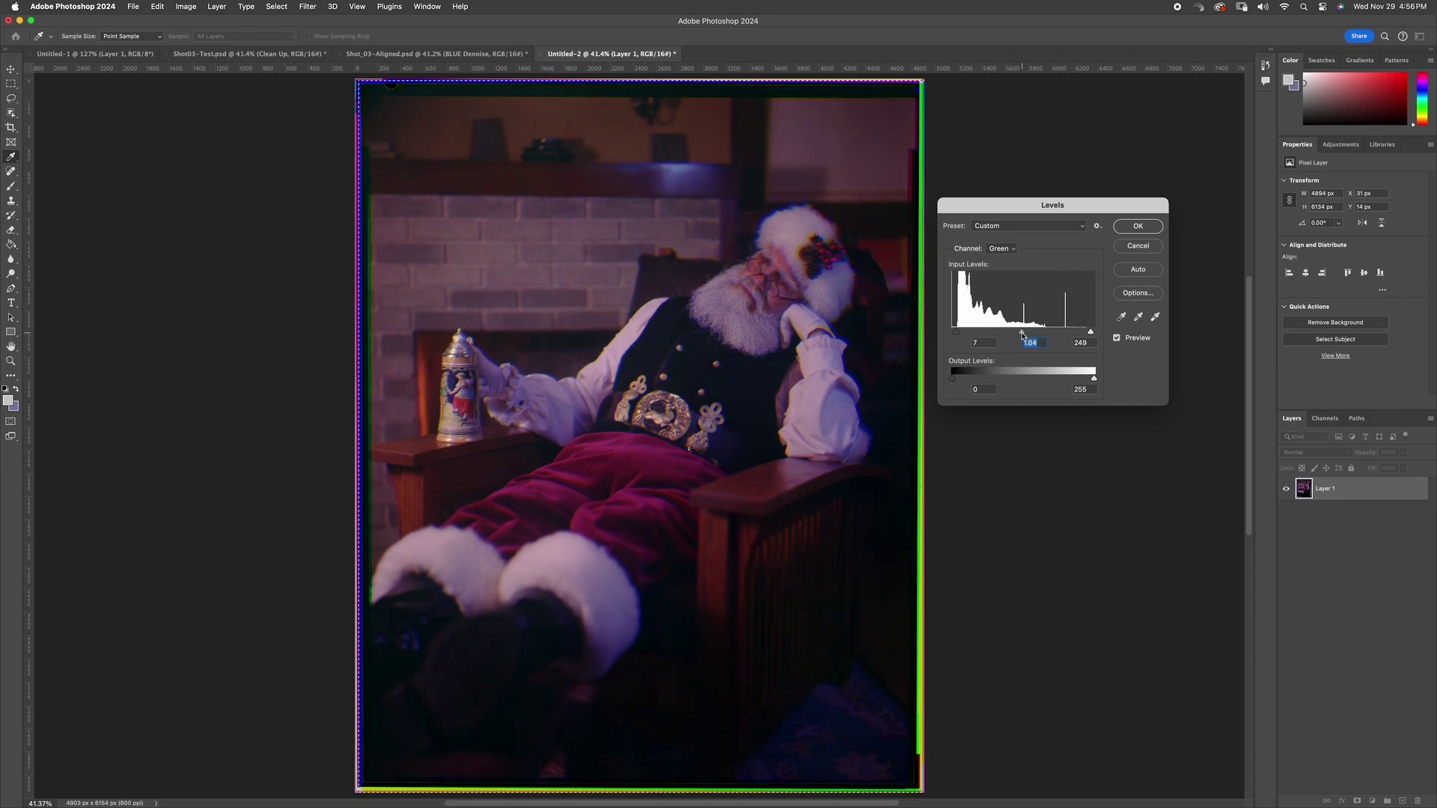
{"action": "left_click", "coordinate": [1003, 249]}
{"action": "left_click", "coordinate": [1001, 260]}
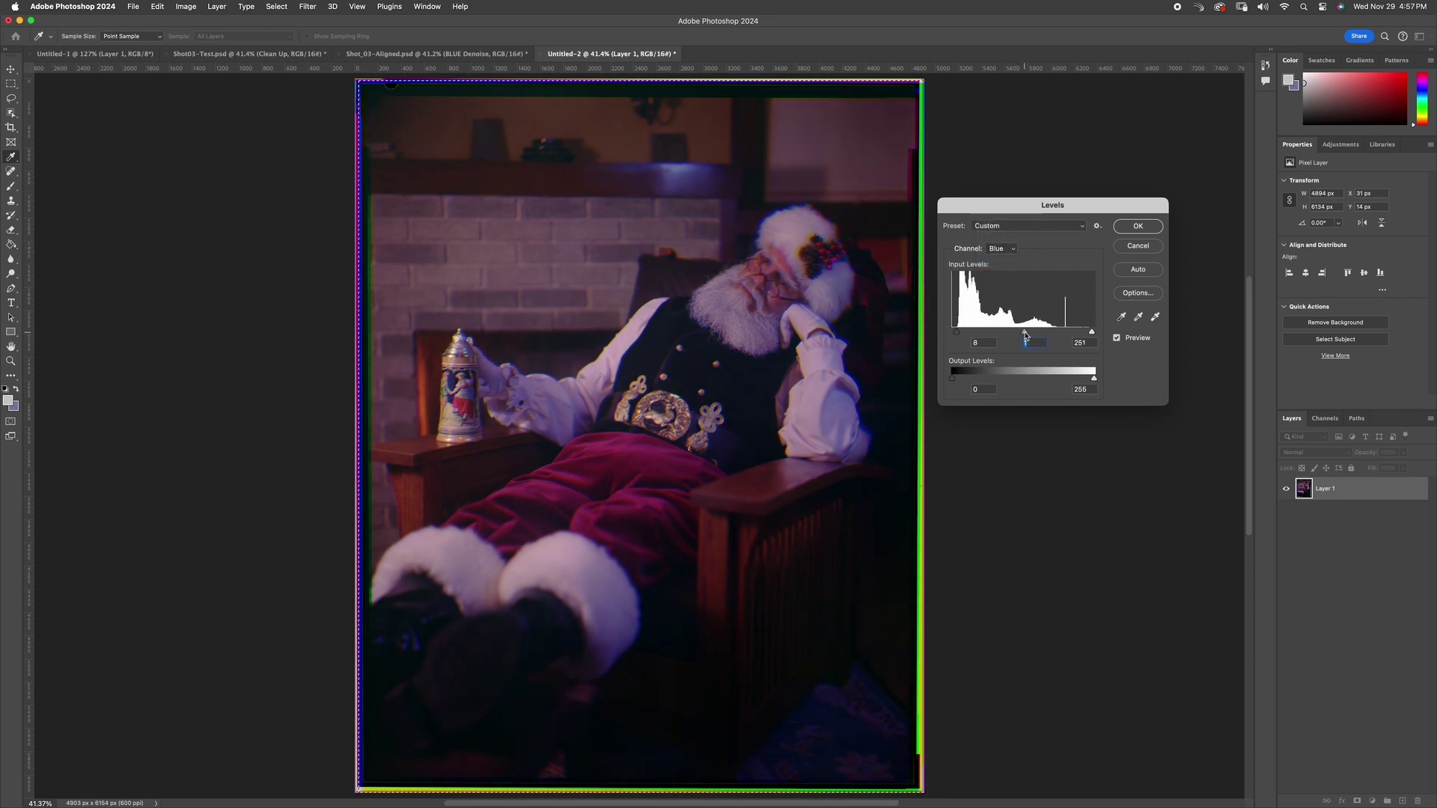
{"action": "left_click_drag", "start_coordinate": [1024, 332], "coordinate": [1025, 334]}
{"action": "left_click", "coordinate": [1130, 227]}
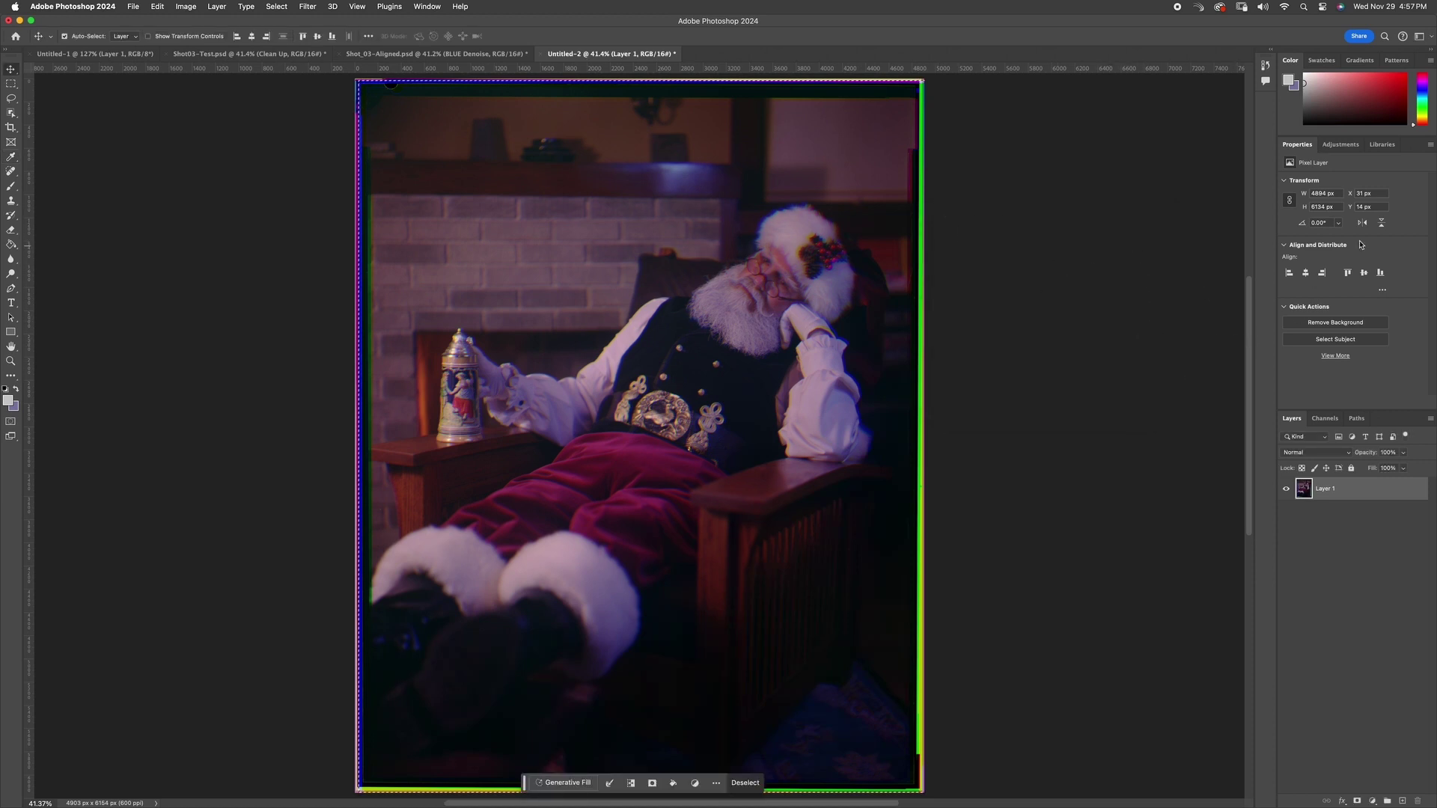
- Add a Curves adjustment layer and brighten the RGB curve through points at about 99 to 146 and 198 to 221
{"action": "left_click", "coordinate": [1340, 145]}
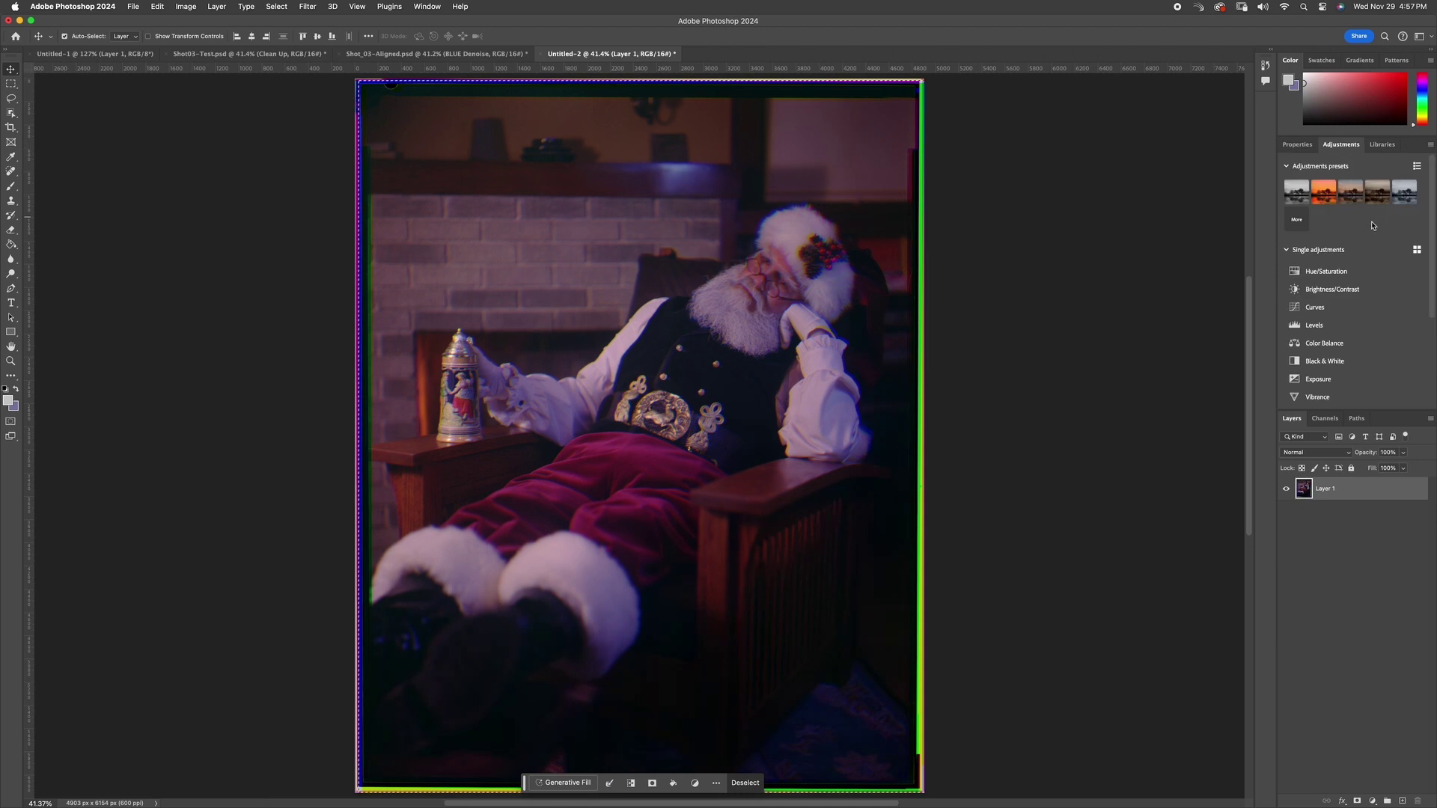
{"action": "left_click", "coordinate": [1316, 308]}
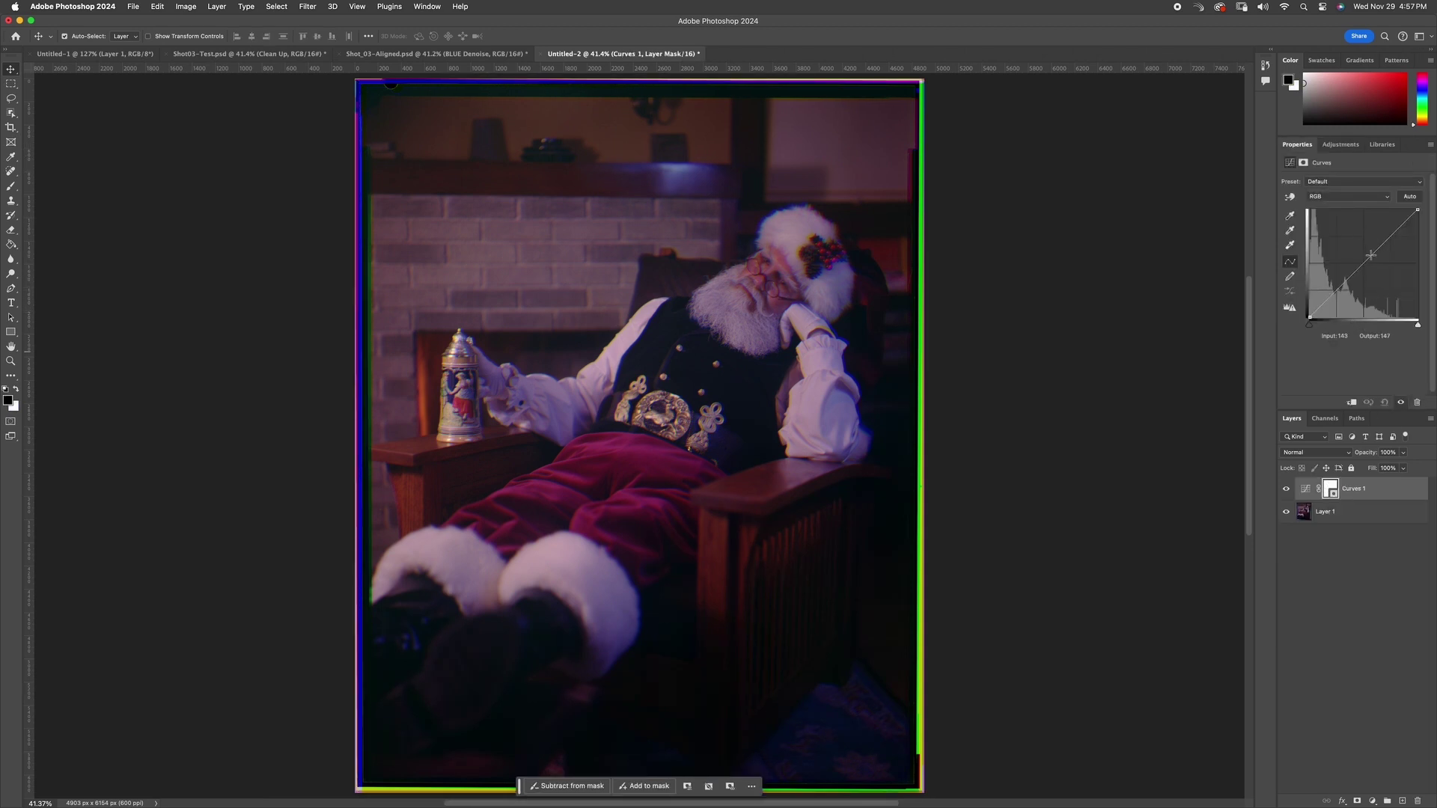
{"action": "left_click_drag", "start_coordinate": [1364, 262], "coordinate": [1380, 224]}
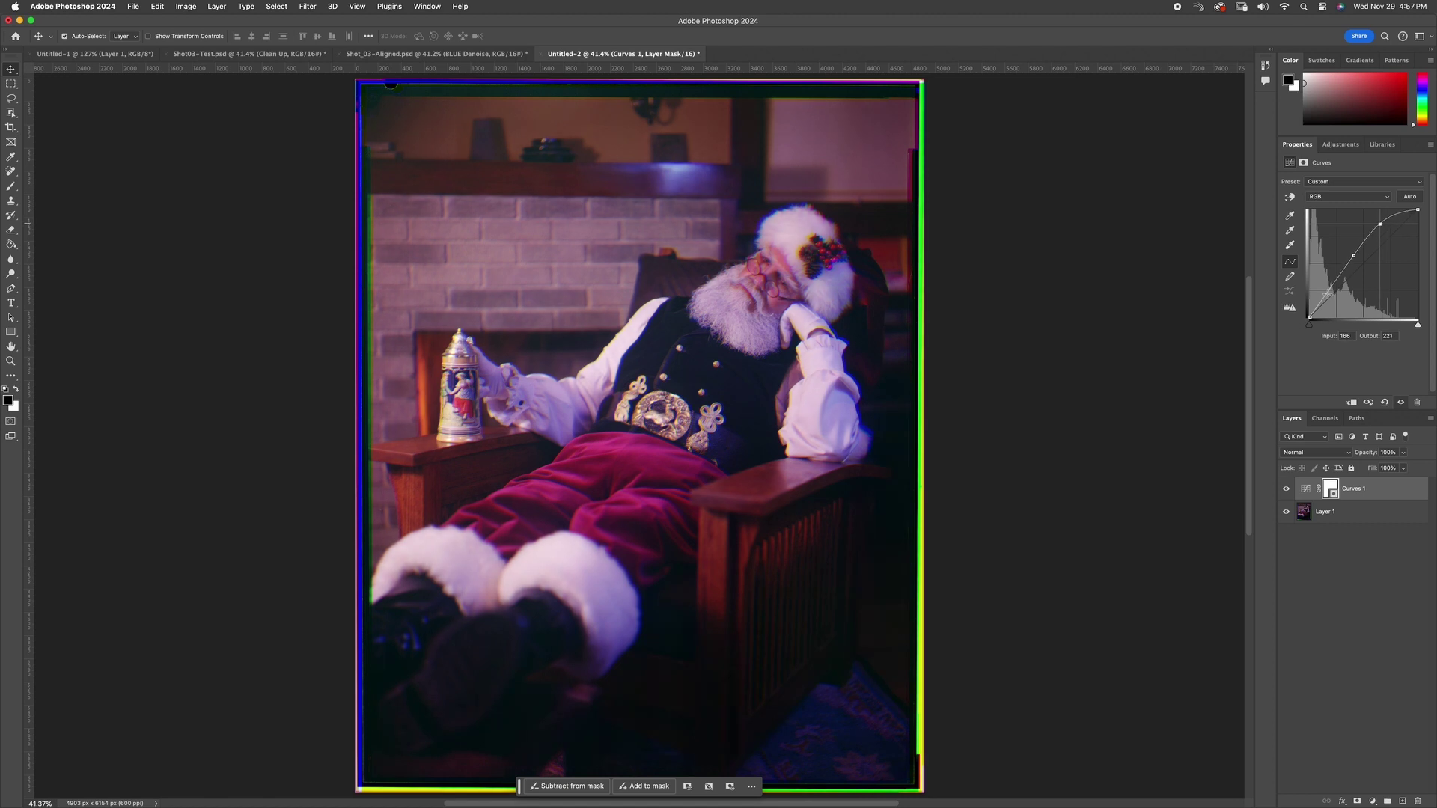
{"action": "left_click_drag", "start_coordinate": [1325, 295], "coordinate": [1325, 291]}
{"action": "left_click", "coordinate": [1350, 255]}
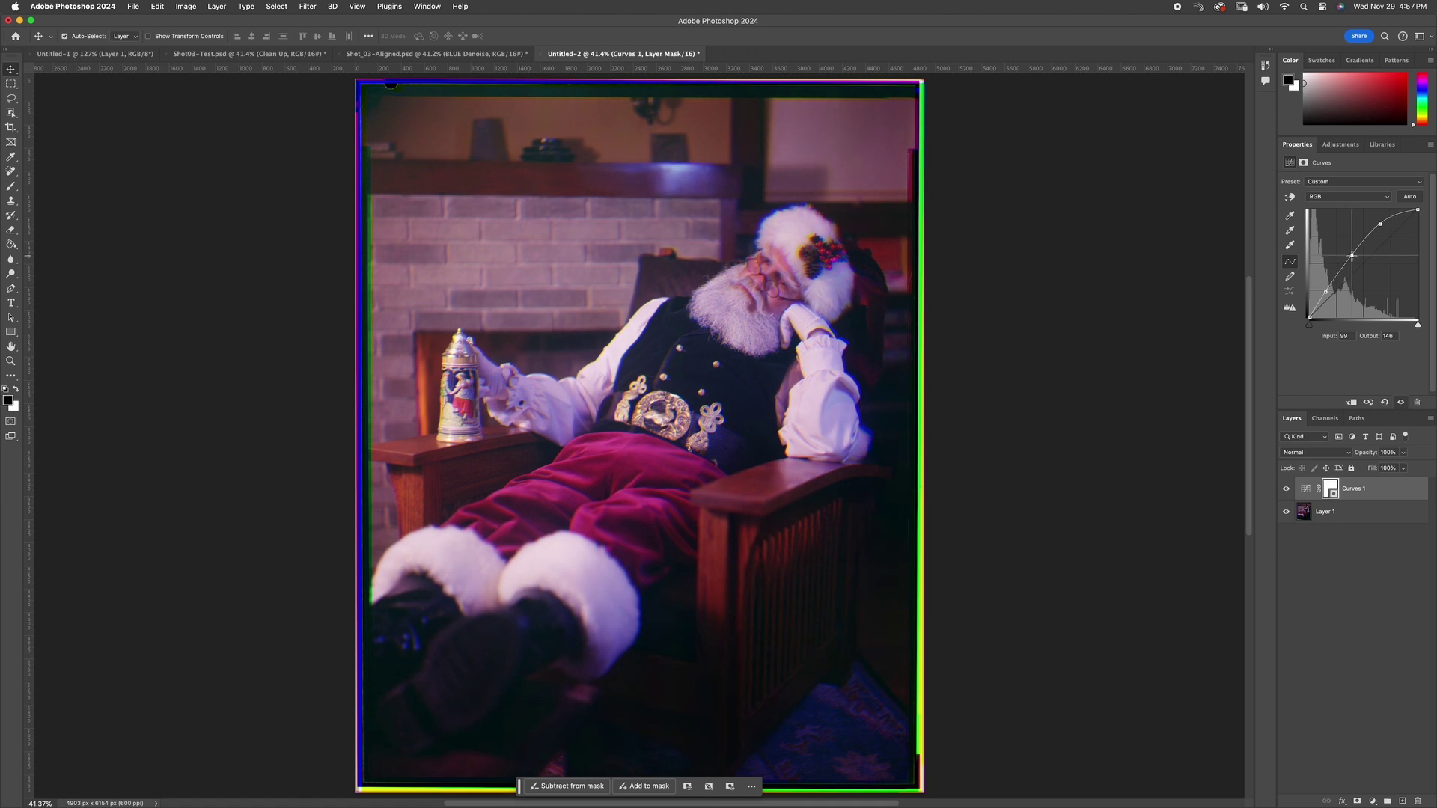
- Add a second Curves adjustment layer and place a point near the middle of its Blue curve to fine-tune the blue midtones
{"action": "left_click", "coordinate": [1338, 145]}
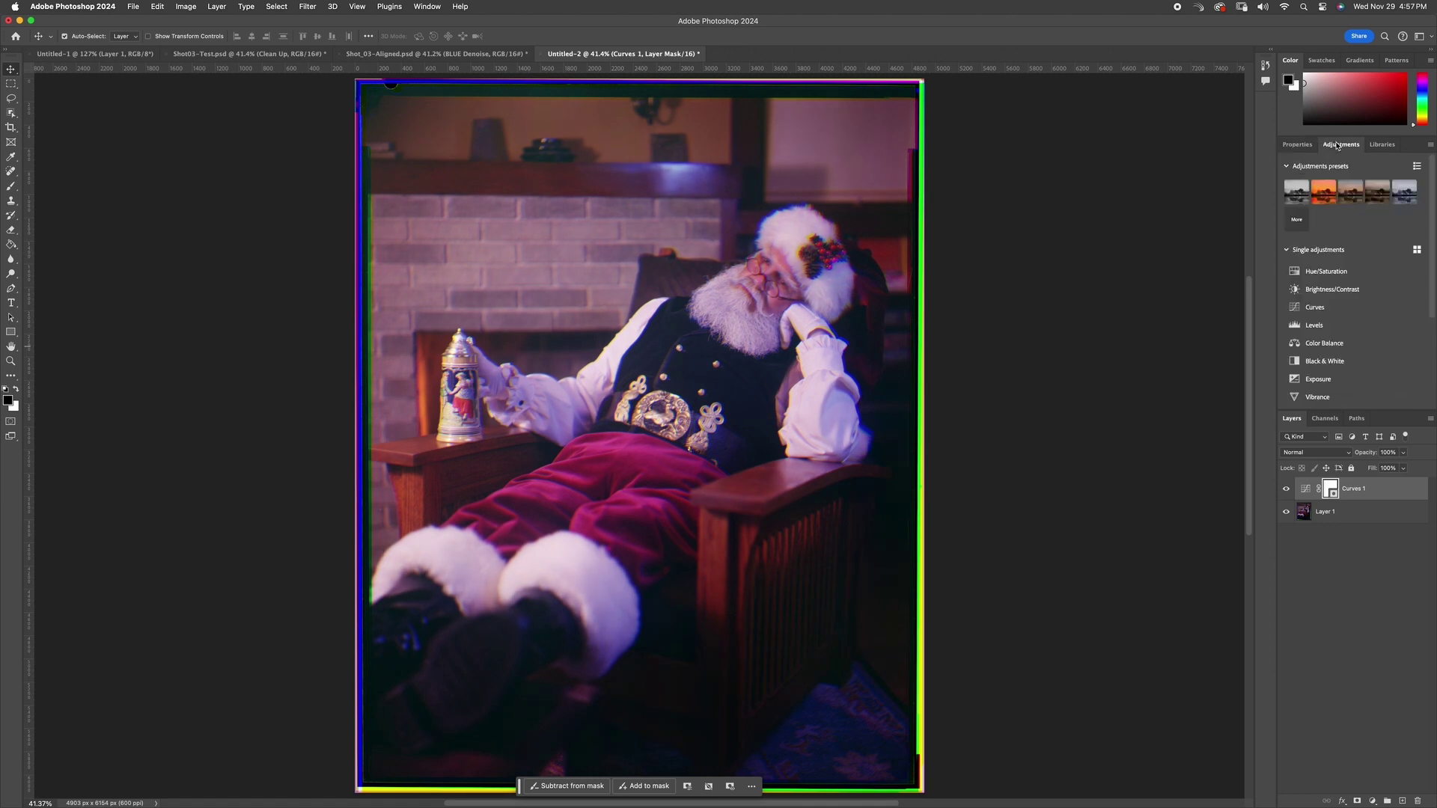
{"action": "left_click", "coordinate": [1311, 308]}
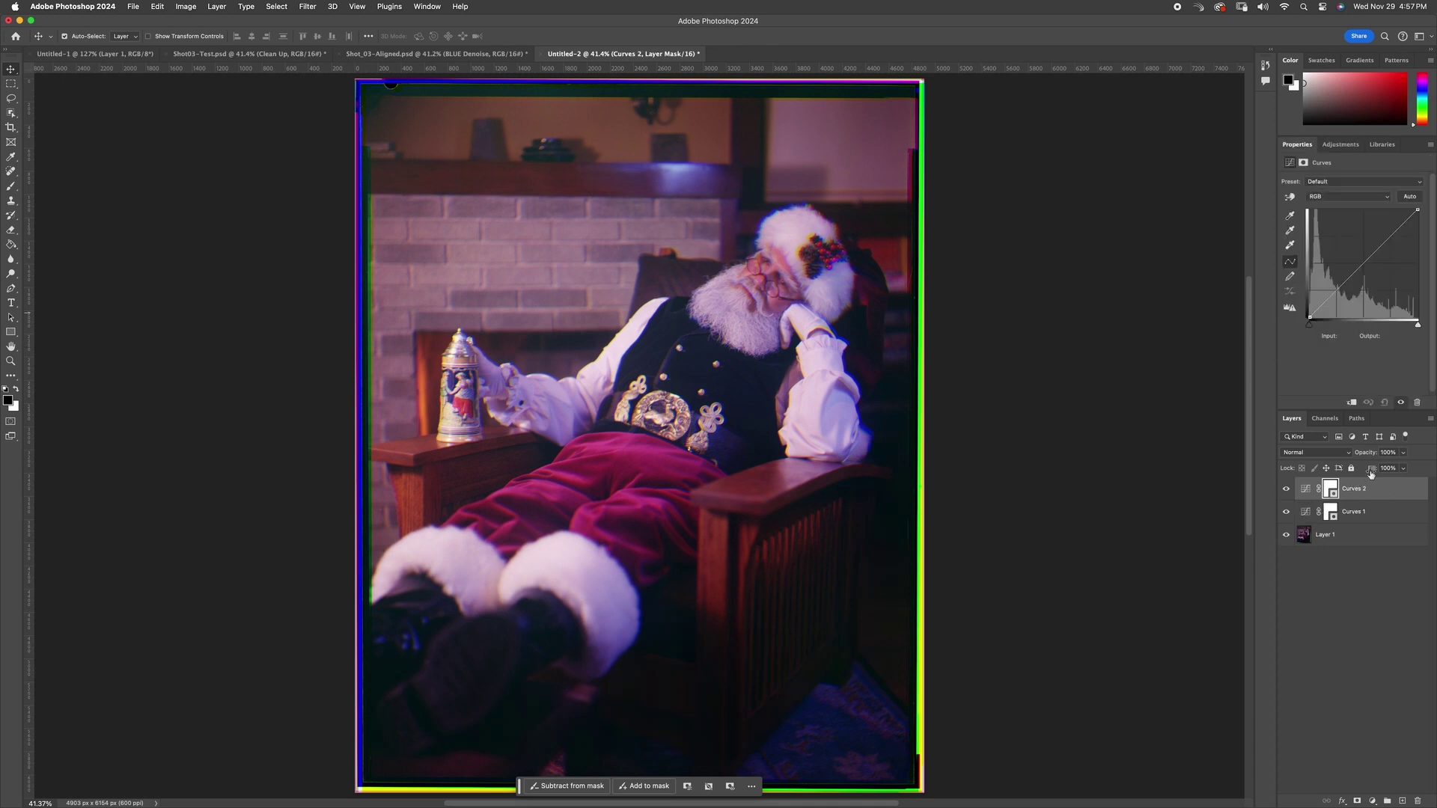
{"action": "left_click", "coordinate": [1331, 198]}
{"action": "left_click", "coordinate": [1318, 234]}
{"action": "left_click", "coordinate": [1369, 257]}
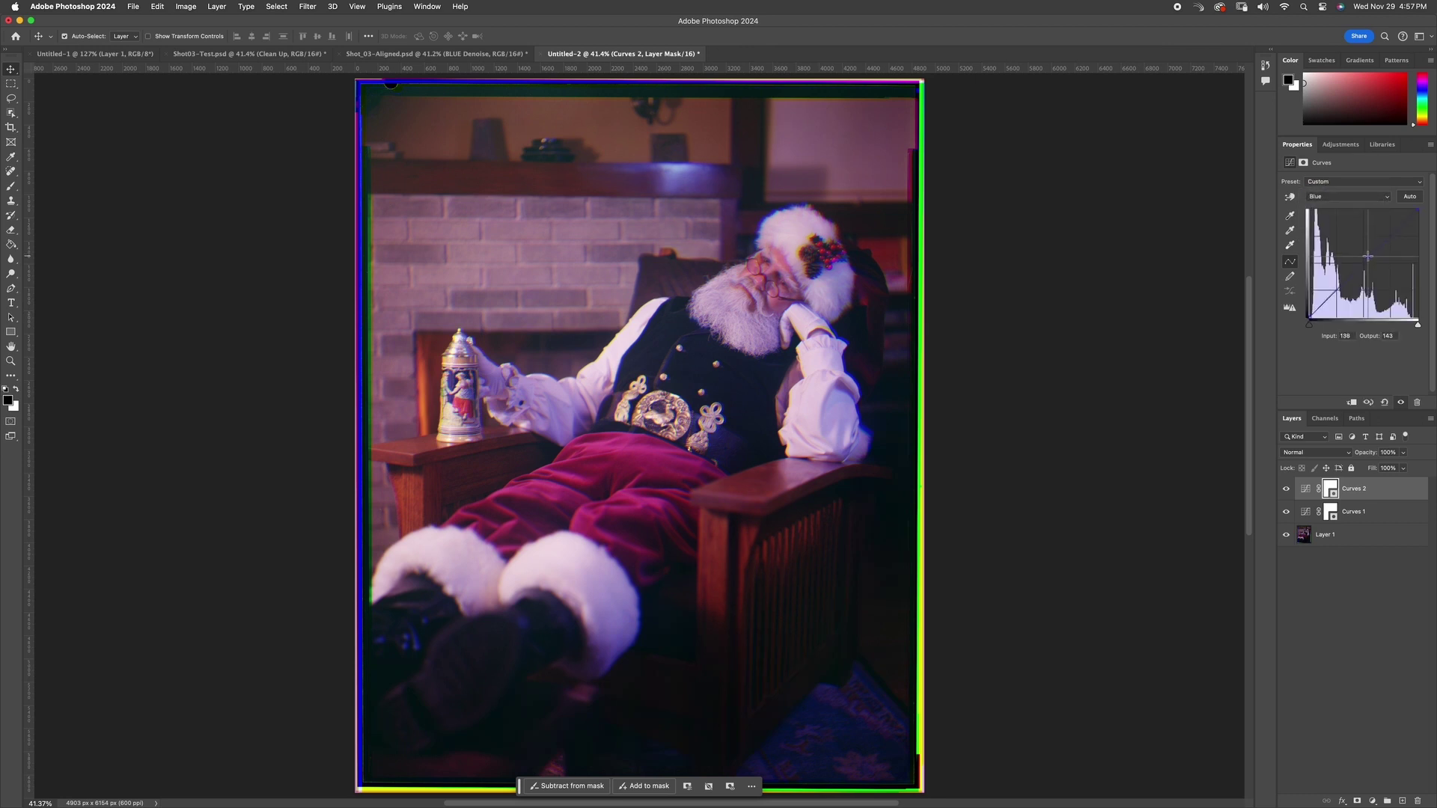
{"action": "left_click_drag", "start_coordinate": [1371, 260], "coordinate": [1371, 260]}
- Anchor the upper part of the second layer's Green curve and raise its darker tones from input 73 to output 76
{"action": "left_click", "coordinate": [1336, 196]}
{"action": "left_click", "coordinate": [1331, 185]}
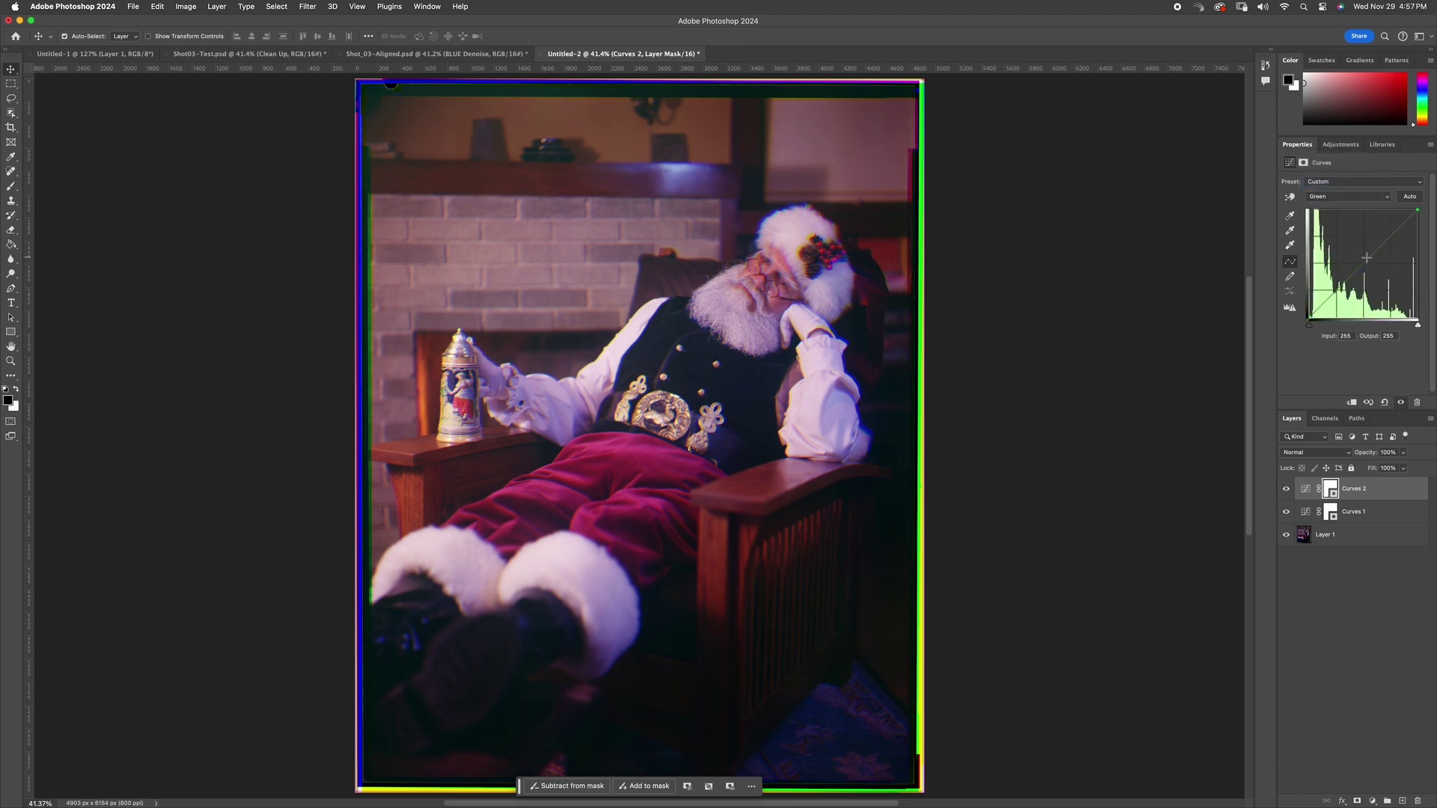
{"action": "left_click", "coordinate": [1367, 260]}
{"action": "left_click_drag", "start_coordinate": [1366, 262], "coordinate": [1390, 235]}
{"action": "left_click", "coordinate": [1340, 285]}
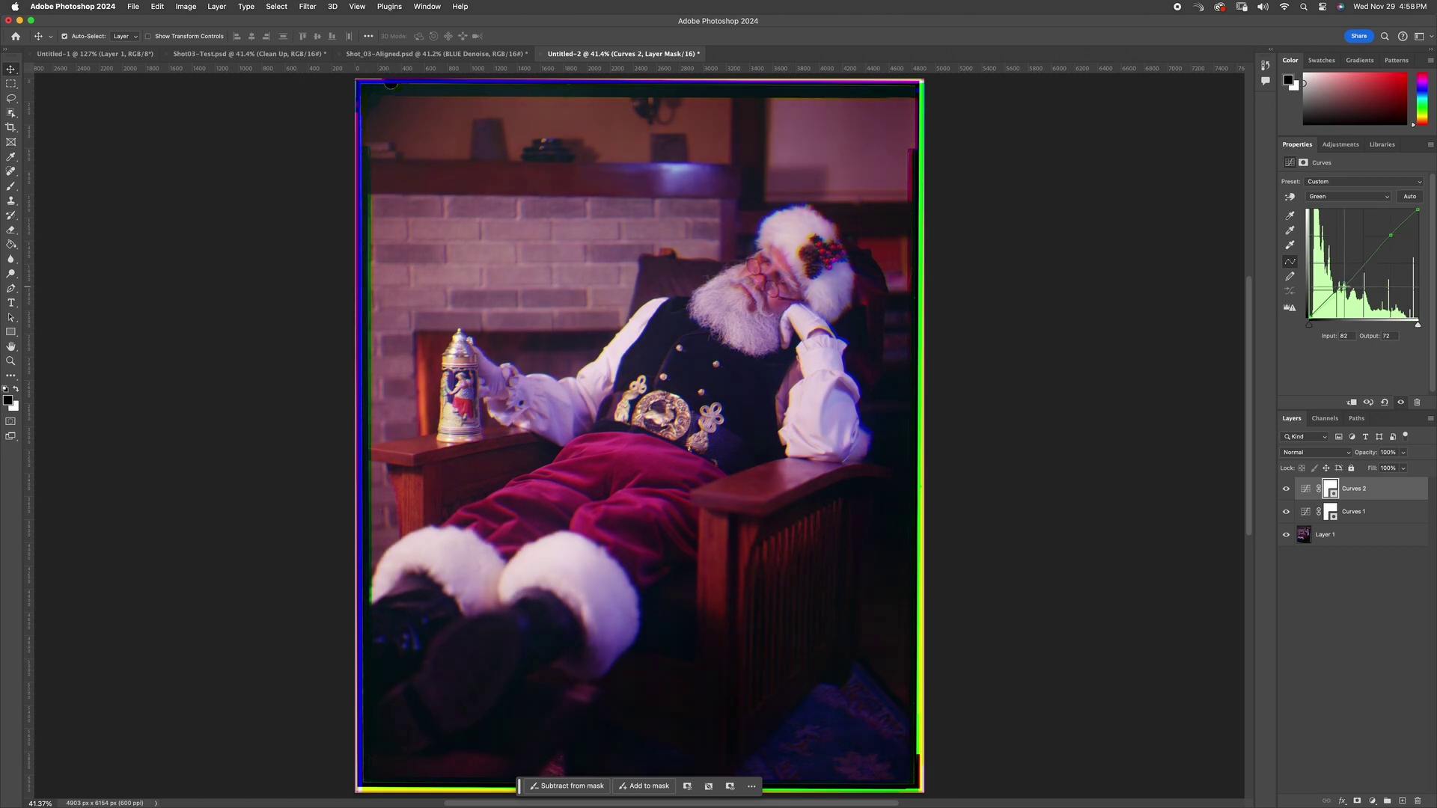
{"action": "left_click_drag", "start_coordinate": [1340, 285], "coordinate": [1339, 285]}
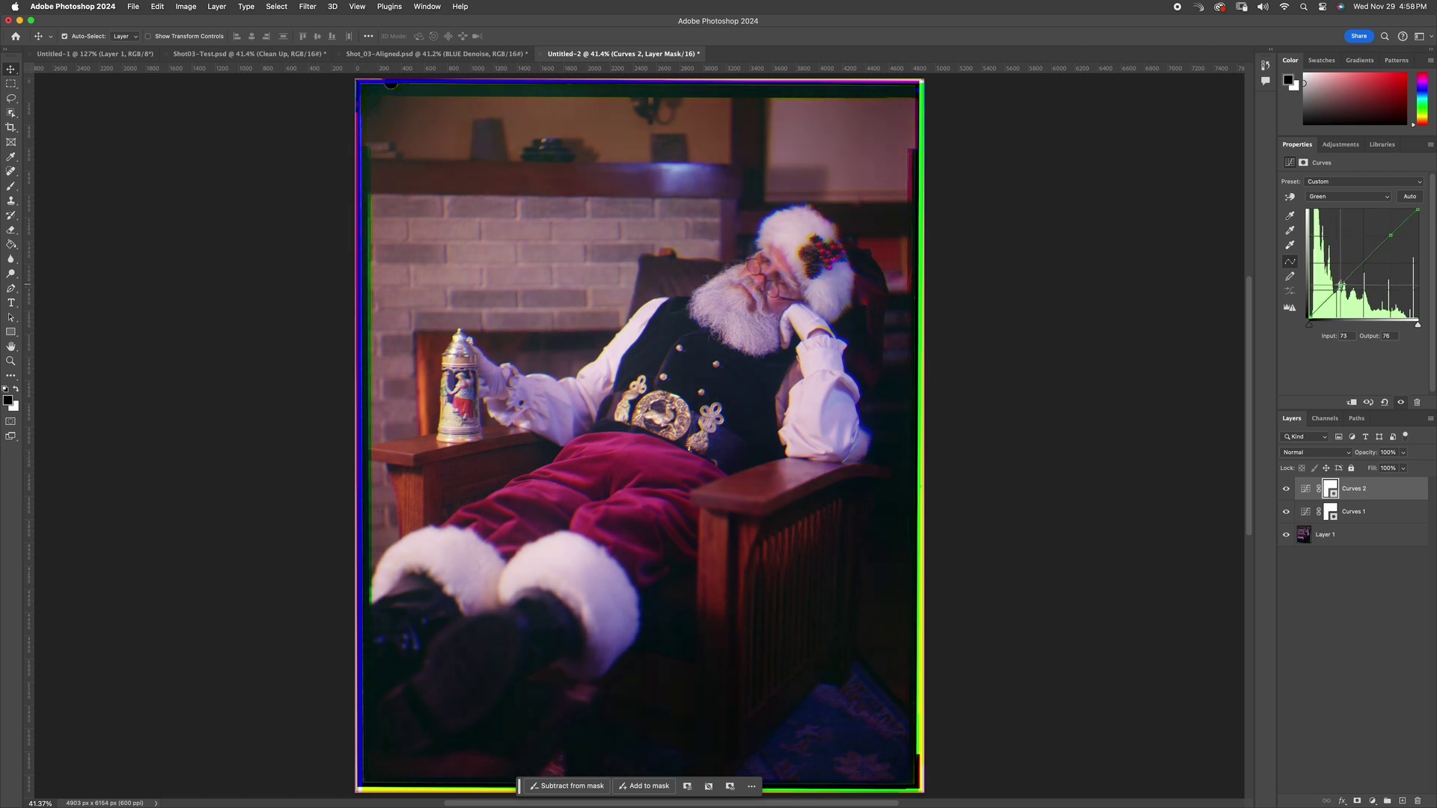
- Lower the midtones of the second layer's Red curve from input 136 to output 133
{"action": "left_click", "coordinate": [1335, 197]}
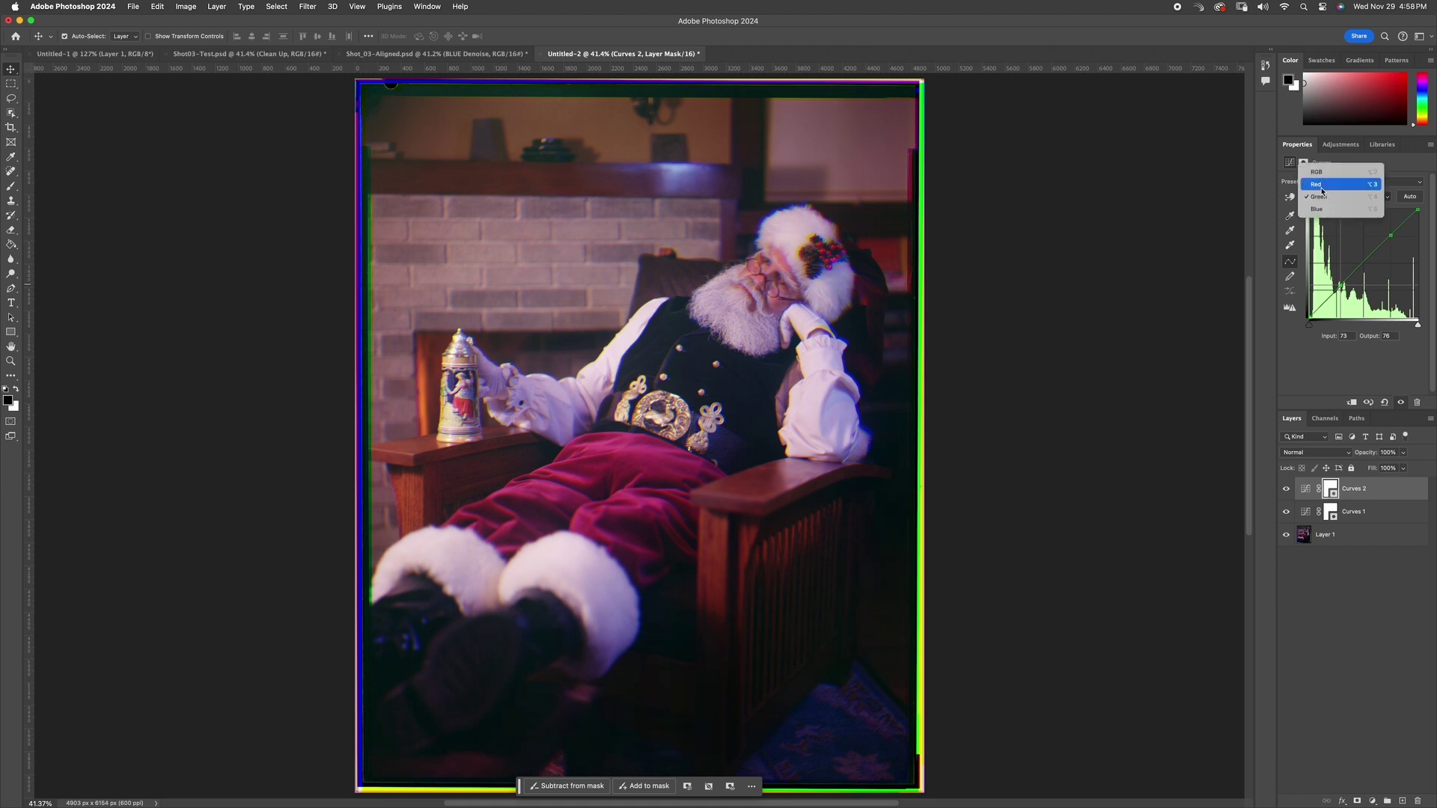
{"action": "left_click", "coordinate": [1332, 187]}
{"action": "left_click", "coordinate": [1367, 262]}
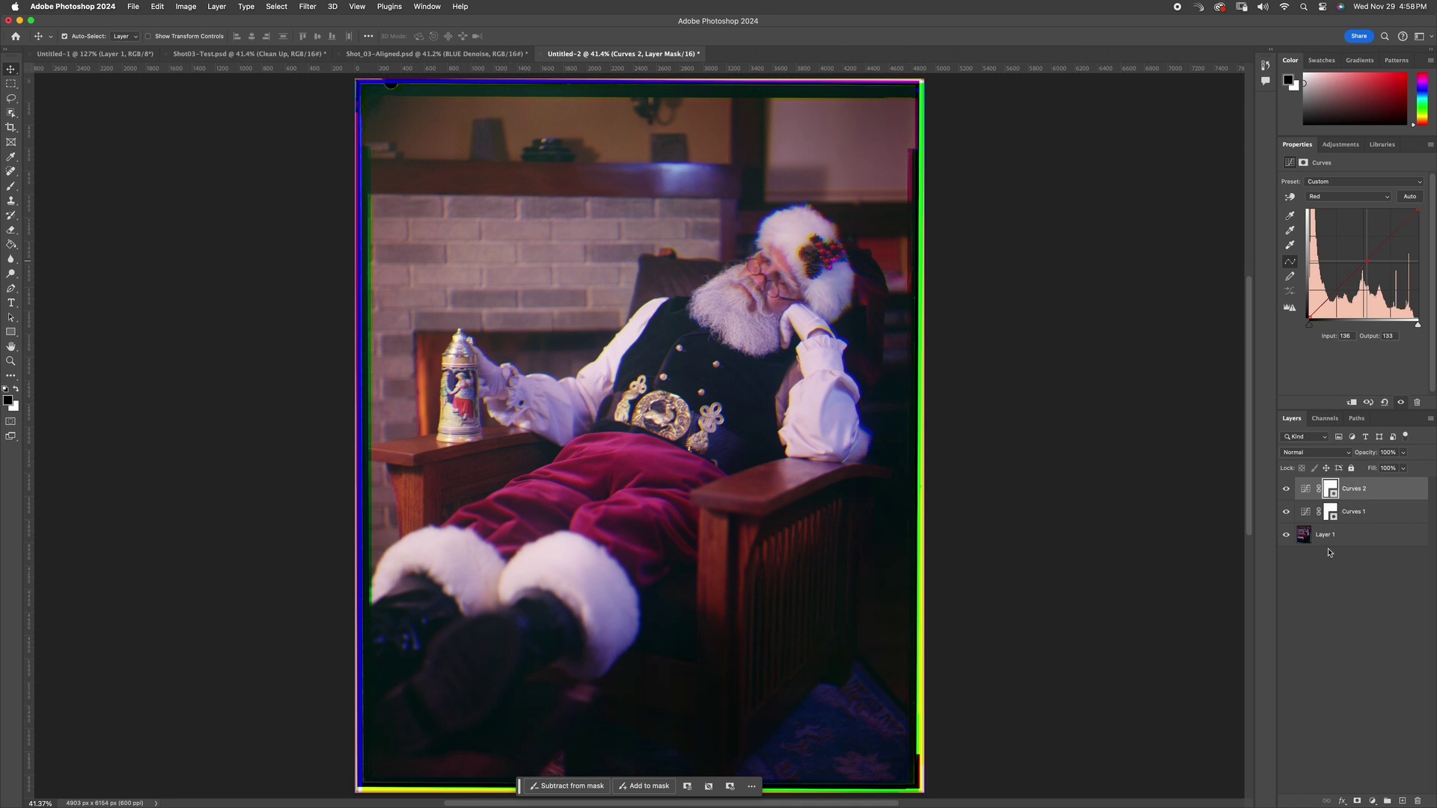
- Compare the image with and without the two Curves layers by toggling their visibility
{"action": "left_click", "coordinate": [1286, 490]}
{"action": "left_click", "coordinate": [1286, 511]}
{"action": "left_click", "coordinate": [1286, 513]}
{"action": "left_click", "coordinate": [1287, 489]}
{"action": "key", "text": "super+alt+5"}
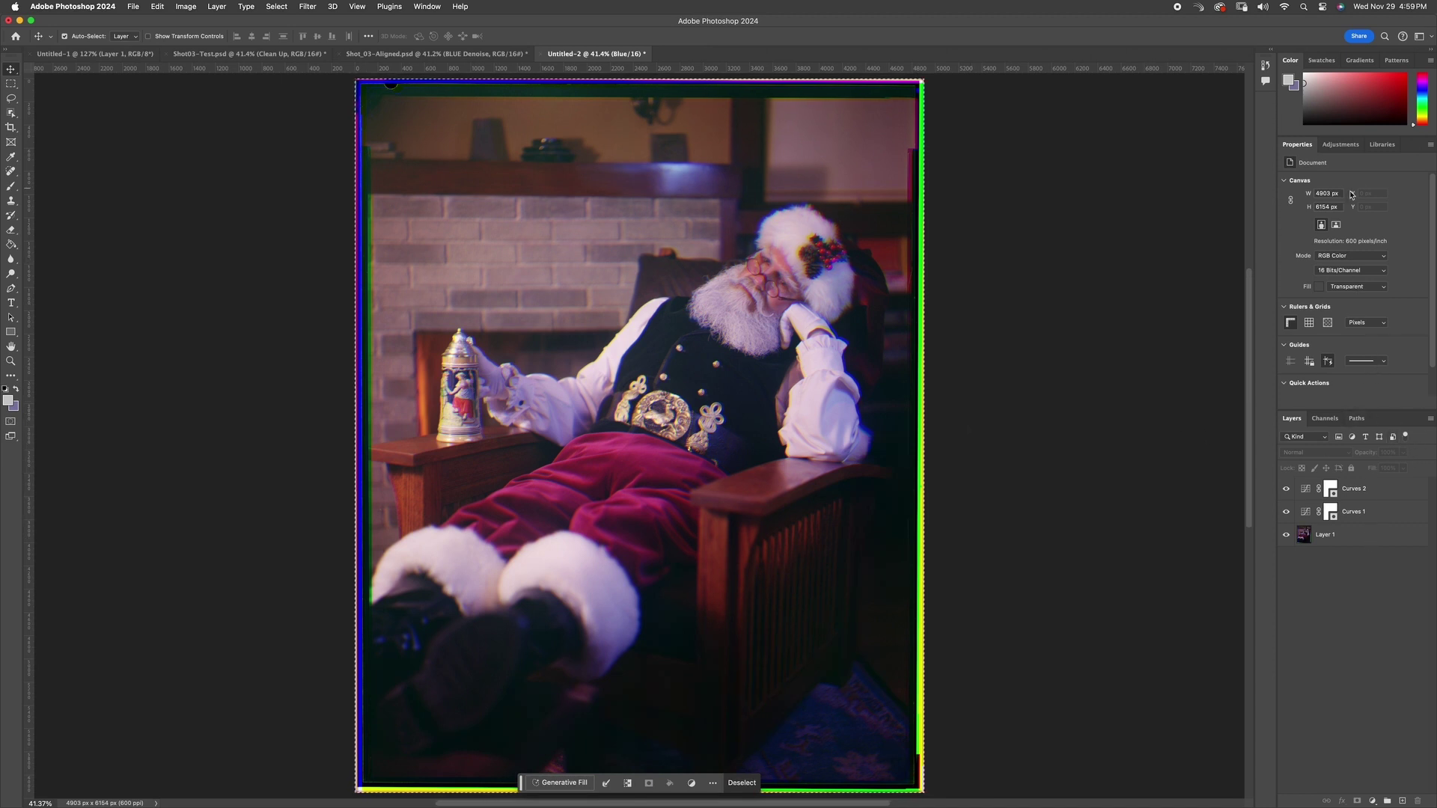
- Add a Color Balance adjustment layer and shift its midtones toward cyan, with Magenta–Green at +1 and Yellow–Blue at -3
{"action": "left_click", "coordinate": [1344, 145]}
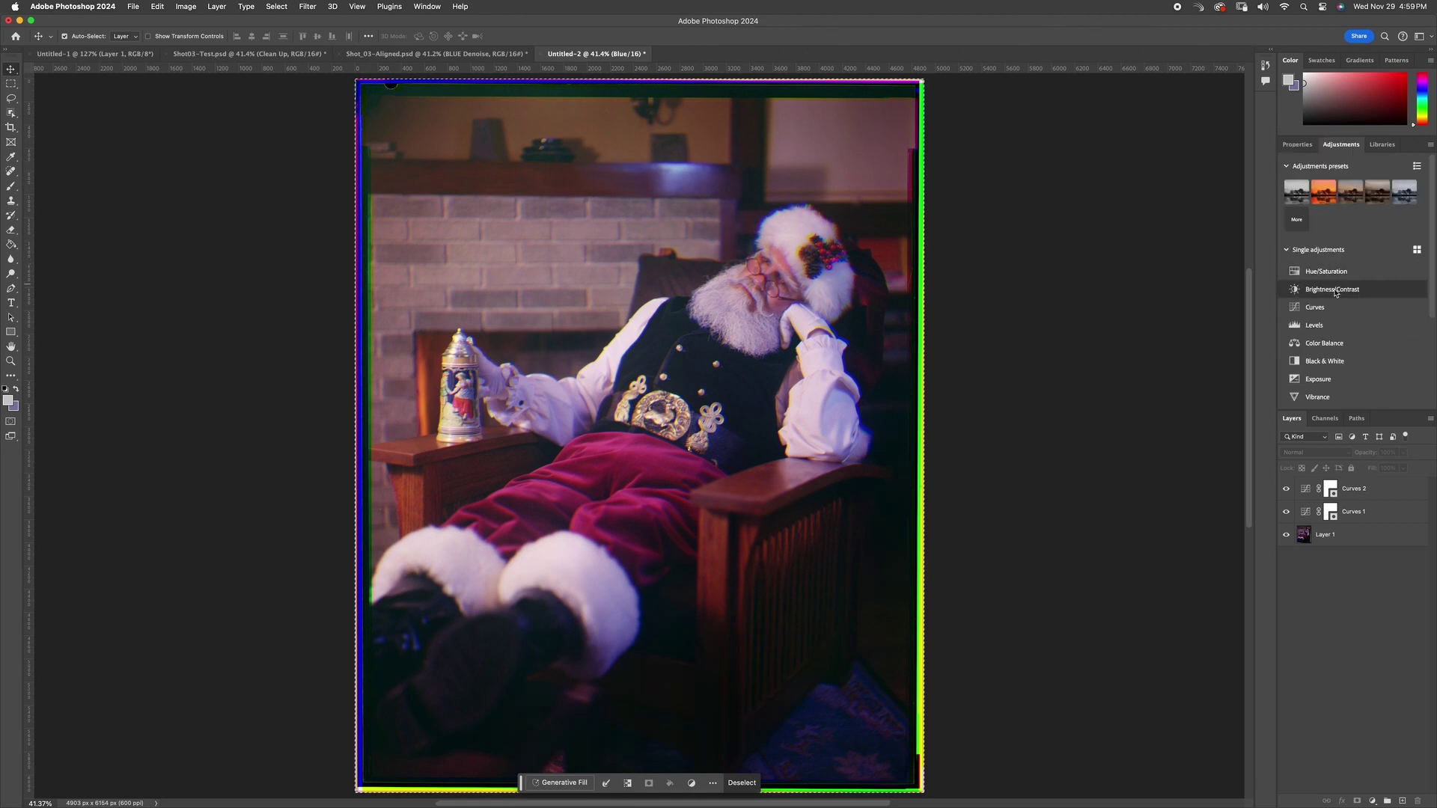
{"action": "left_click", "coordinate": [1324, 343]}
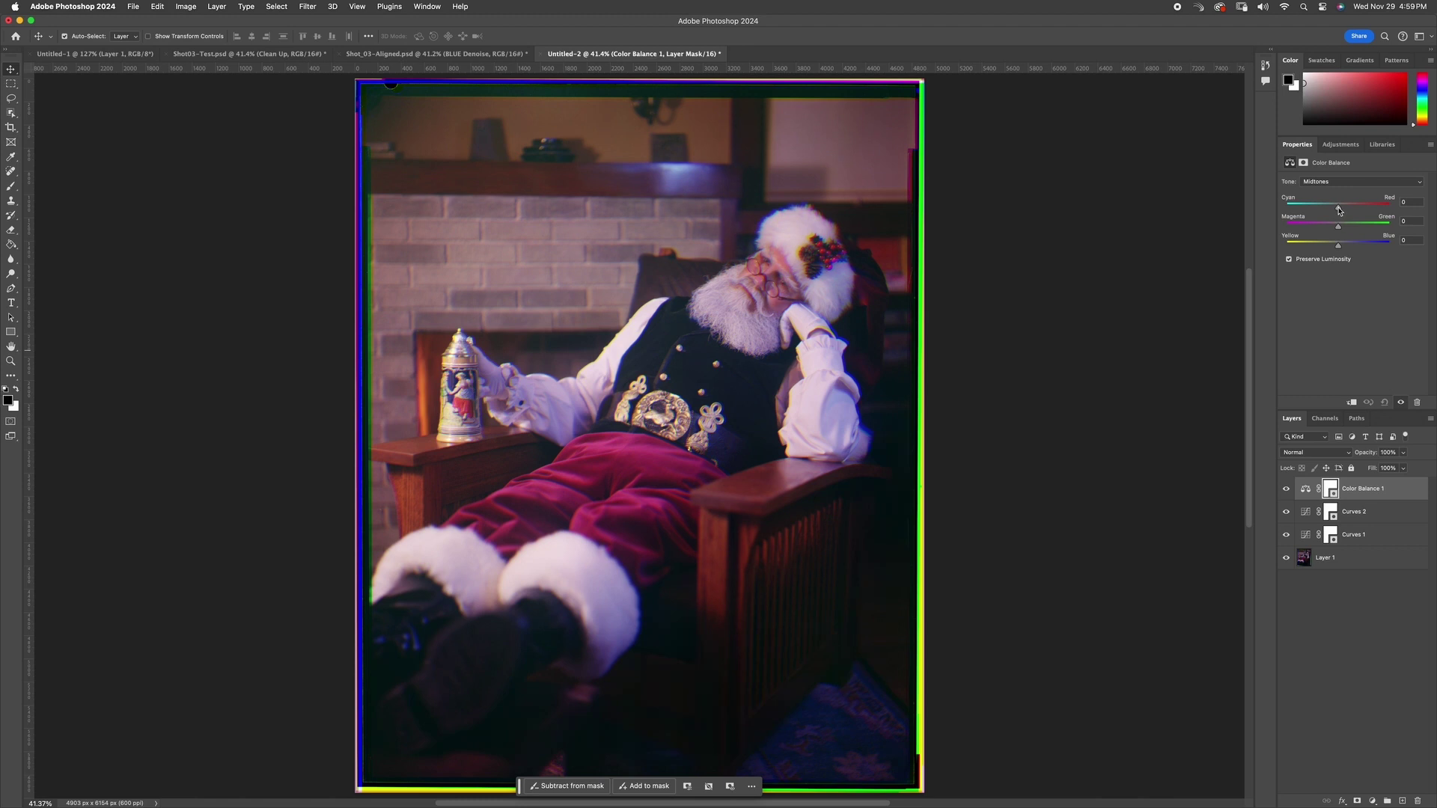
{"action": "left_click_drag", "start_coordinate": [1338, 211], "coordinate": [1342, 251]}
{"action": "left_click", "coordinate": [1285, 491]}
{"action": "left_click", "coordinate": [1285, 490]}
{"action": "left_click", "coordinate": [1286, 490]}
{"action": "left_click", "coordinate": [1286, 490]}
{"action": "left_click_drag", "start_coordinate": [1338, 248], "coordinate": [1338, 248]}
{"action": "left_click_drag", "start_coordinate": [1339, 228], "coordinate": [1331, 212]}
- Set the Color Balance shadows to Cyan–Red +11, Magenta–Green -3 and Yellow–Blue -18
{"action": "left_click", "coordinate": [1317, 181]}
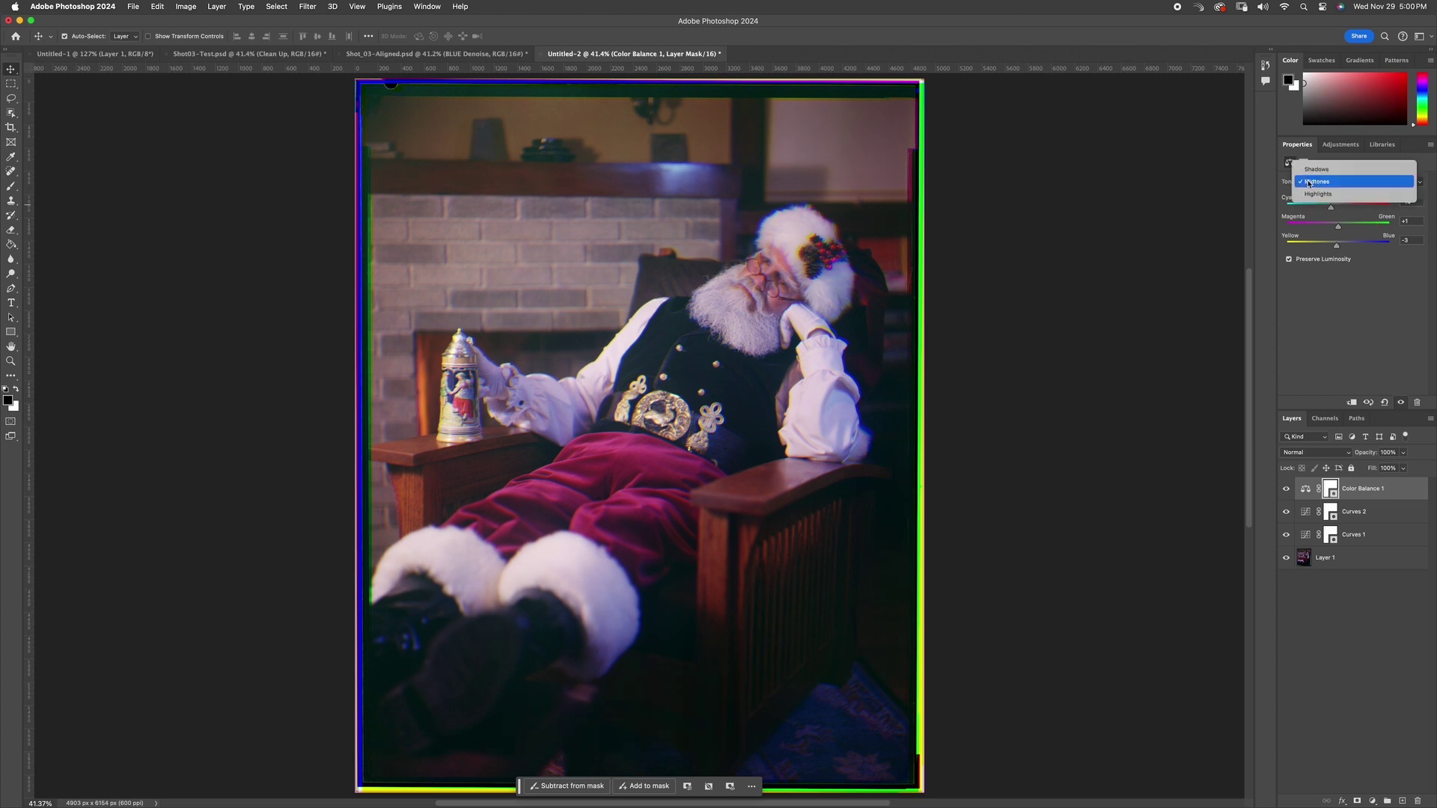
{"action": "left_click", "coordinate": [1316, 170]}
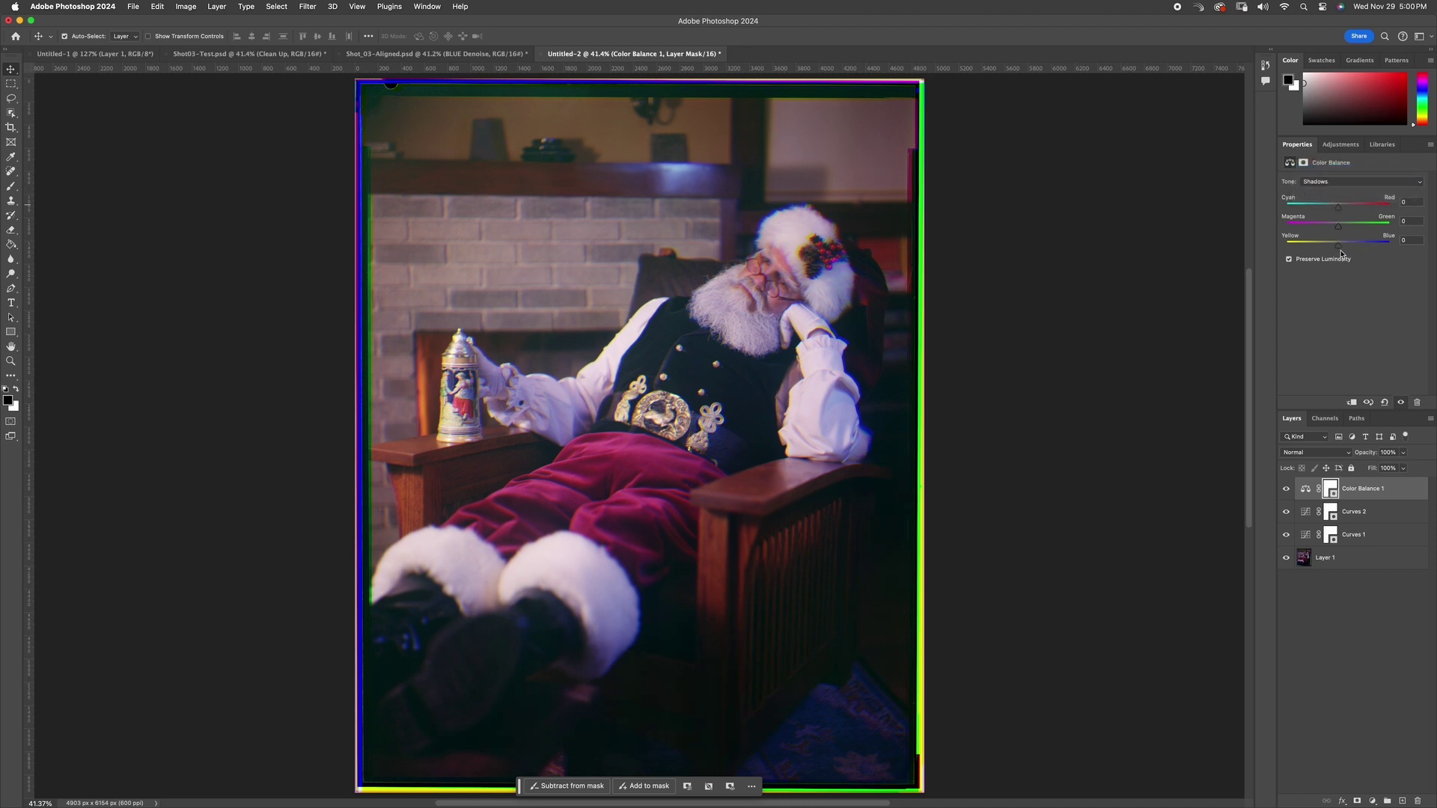
{"action": "left_click_drag", "start_coordinate": [1339, 250], "coordinate": [1331, 254]}
{"action": "left_click_drag", "start_coordinate": [1337, 232], "coordinate": [1338, 233]}
{"action": "left_click_drag", "start_coordinate": [1338, 208], "coordinate": [1344, 214]}
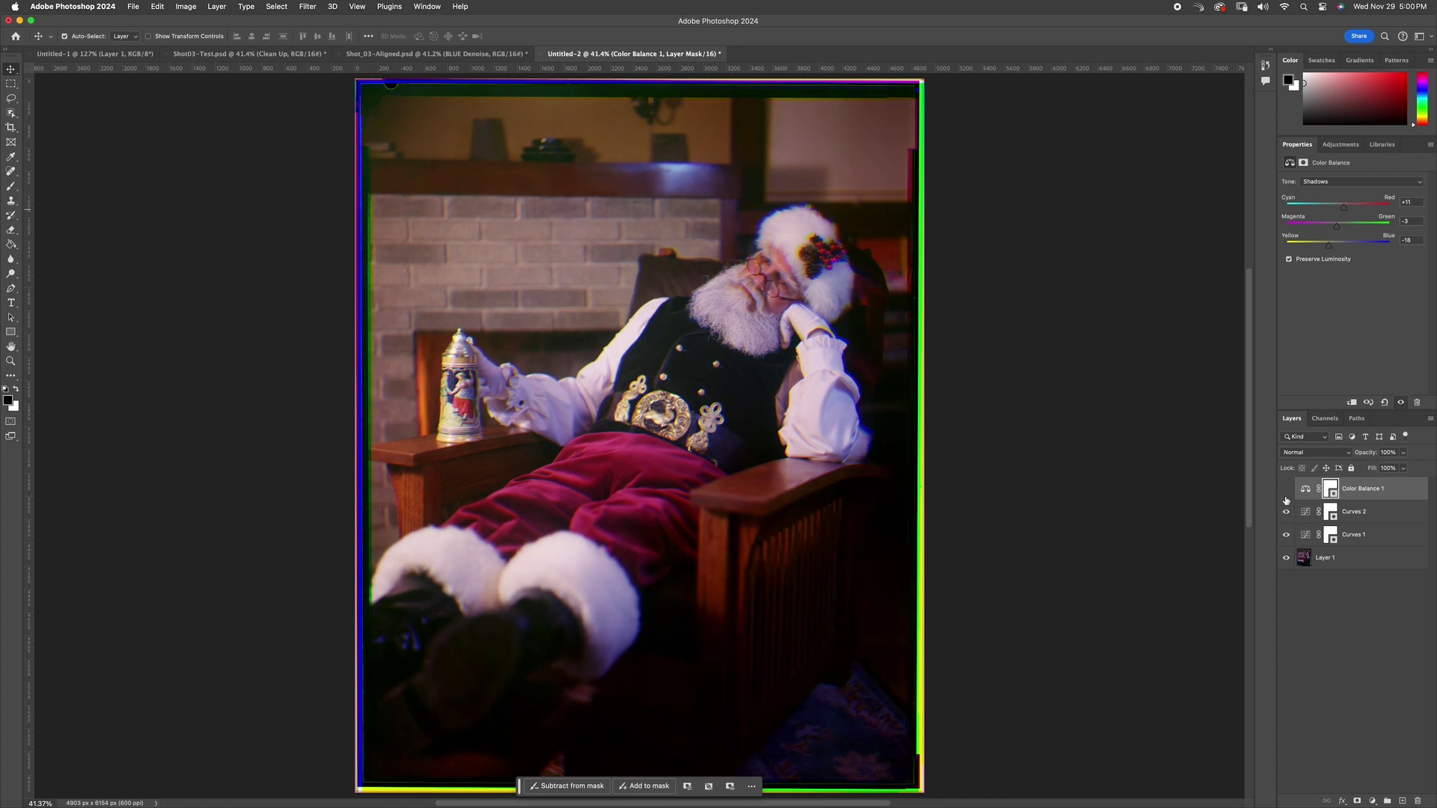
- Compare the image with and without the Color Balance layer to judge the midtone and shadow corrections
{"action": "mouse_move", "coordinate": [1286, 498]}
{"action": "left_mouse_down"}
{"action": "mouse_move", "coordinate": [1289, 538]}
{"action": "mouse_move", "coordinate": [1286, 488]}
{"action": "left_mouse_up"}
{"action": "left_click", "coordinate": [1285, 489]}
{"action": "left_click", "coordinate": [1285, 490]}
{"action": "left_click", "coordinate": [1285, 490]}
{"action": "left_click", "coordinate": [1286, 490]}
- Set the Color Balance highlights to Cyan–Red +2 and Yellow–Blue -4
{"action": "left_click", "coordinate": [1320, 182]}
{"action": "left_click", "coordinate": [1318, 206]}
{"action": "left_click_drag", "start_coordinate": [1338, 245], "coordinate": [1341, 213]}
- Toggle the Color Balance layer's visibility to review the complete correction, including the highlights
{"action": "left_click", "coordinate": [1286, 488]}
{"action": "left_click", "coordinate": [1285, 489]}
{"action": "left_click", "coordinate": [1284, 494]}
{"action": "left_click", "coordinate": [1284, 494]}
{"action": "left_click", "coordinate": [1284, 494]}
{"action": "left_click", "coordinate": [1286, 490]}
{"action": "left_click", "coordinate": [1285, 490]}
- Start saving the document to the computer in the Photo_Temp/10_October/20231021/Tri-Color_Processed folder on the Personal_Work drive
{"action": "key", "text": "super+s"}
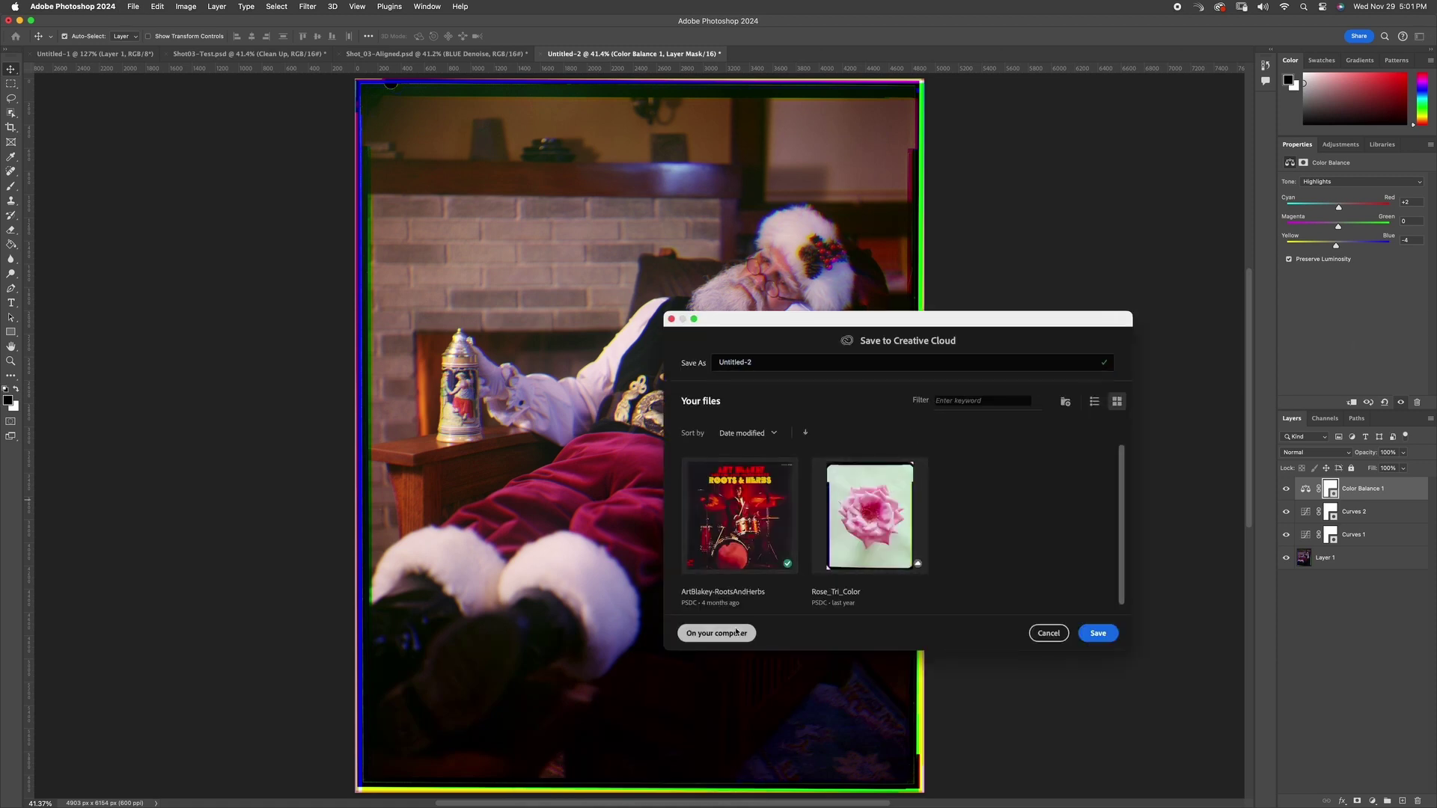
{"action": "left_click", "coordinate": [716, 633]}
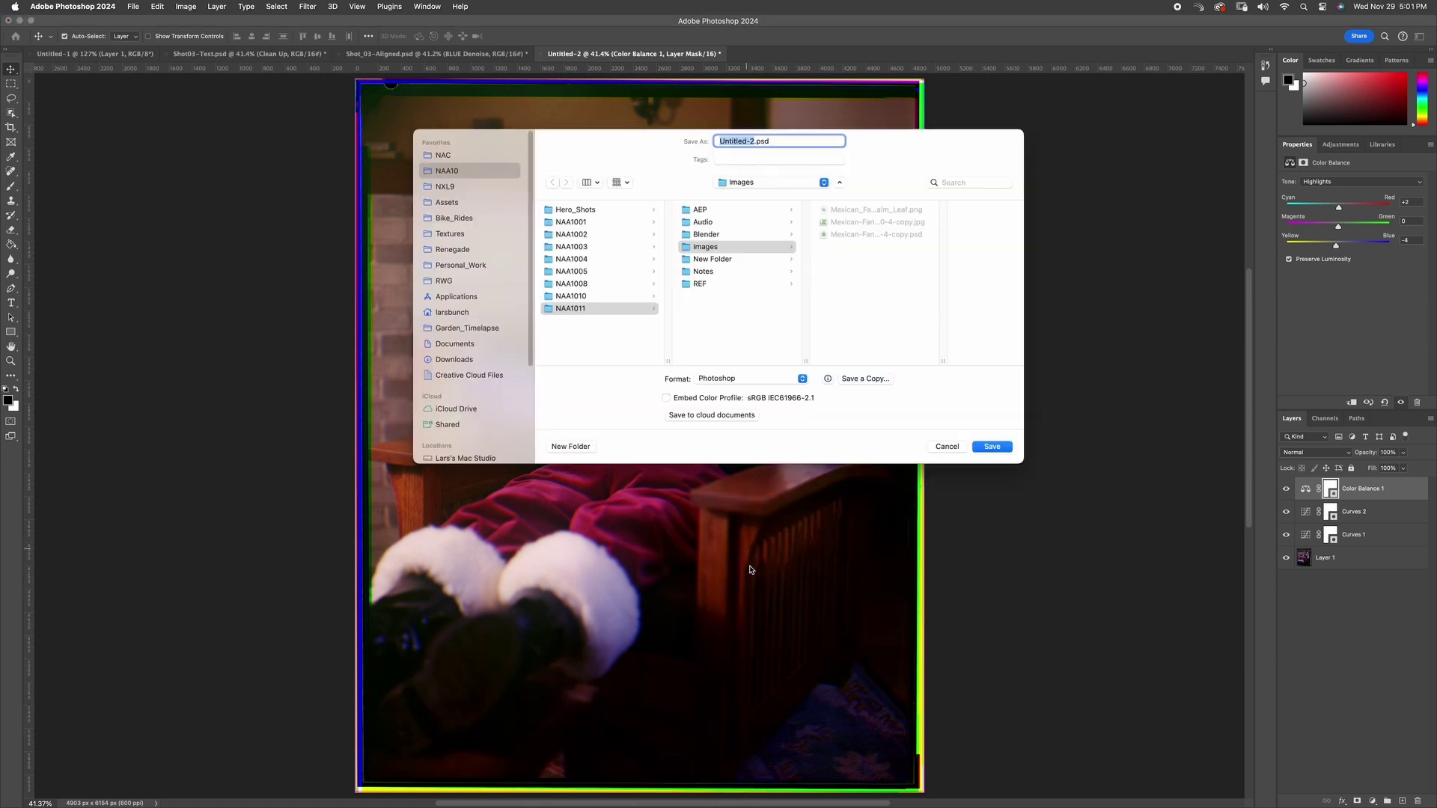
{"action": "left_click", "coordinate": [445, 187]}
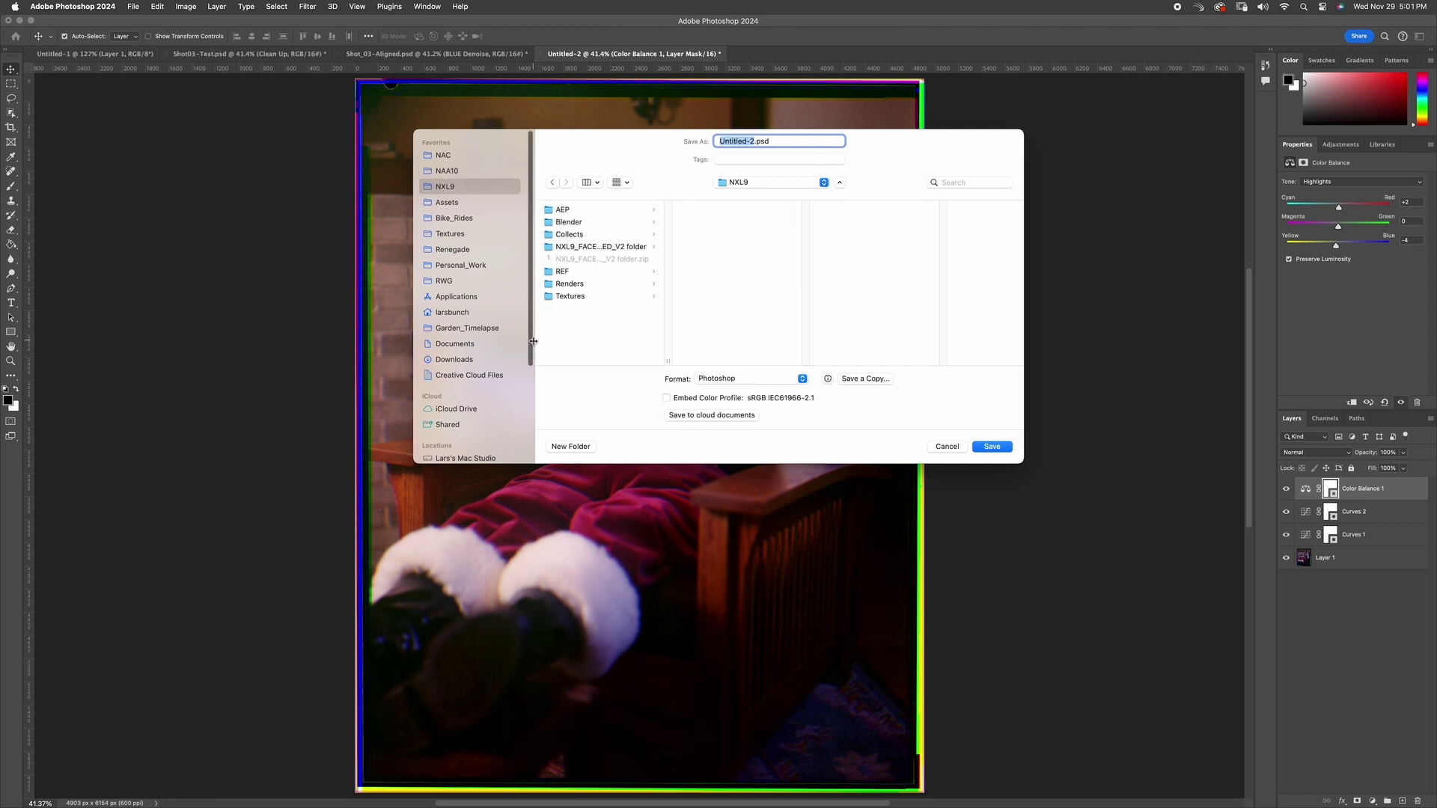
{"action": "scroll", "coordinate": [479, 374], "scroll_direction": "down", "scroll_amount": 5}
{"action": "left_click", "coordinate": [458, 339]}
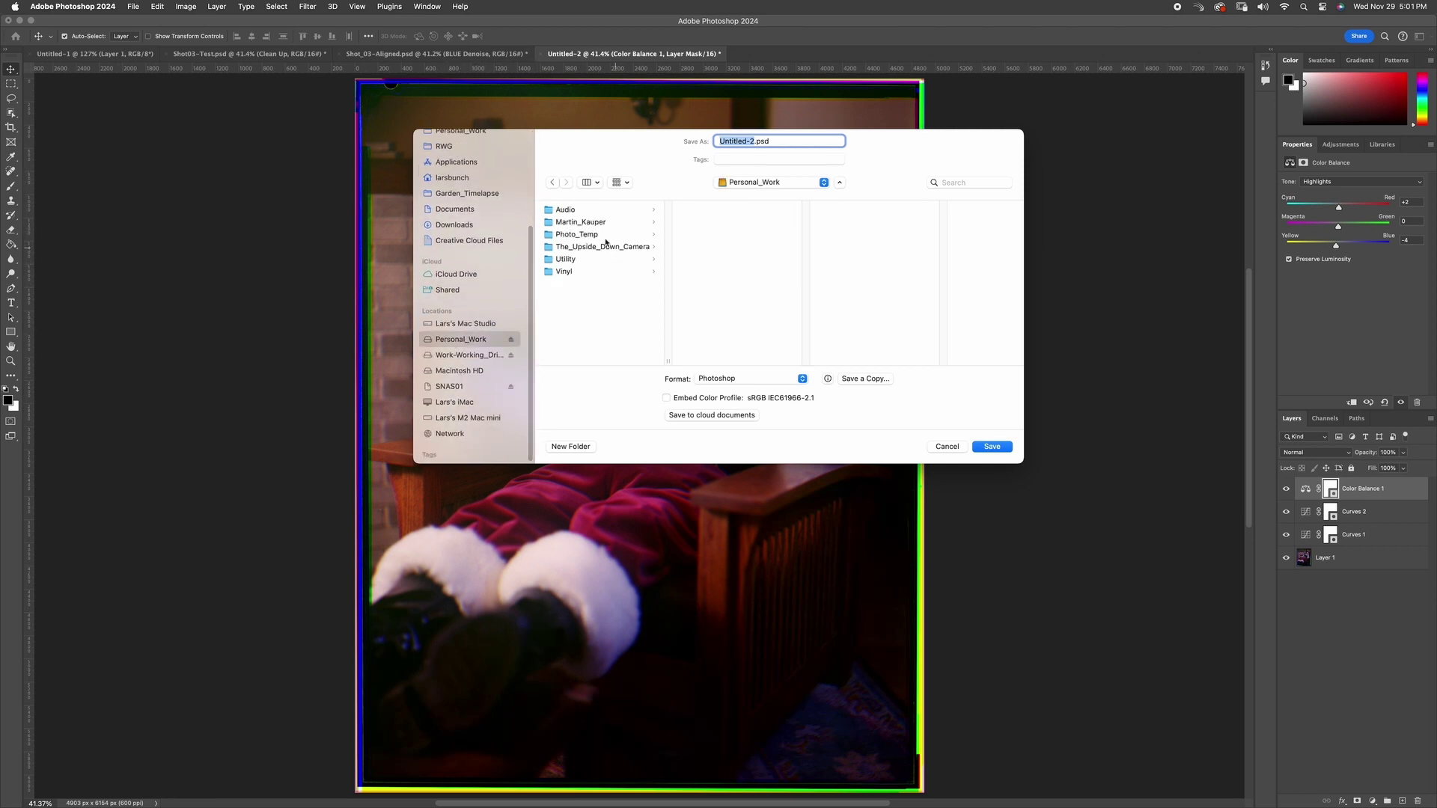
{"action": "left_click", "coordinate": [631, 232]}
{"action": "left_click", "coordinate": [723, 272]}
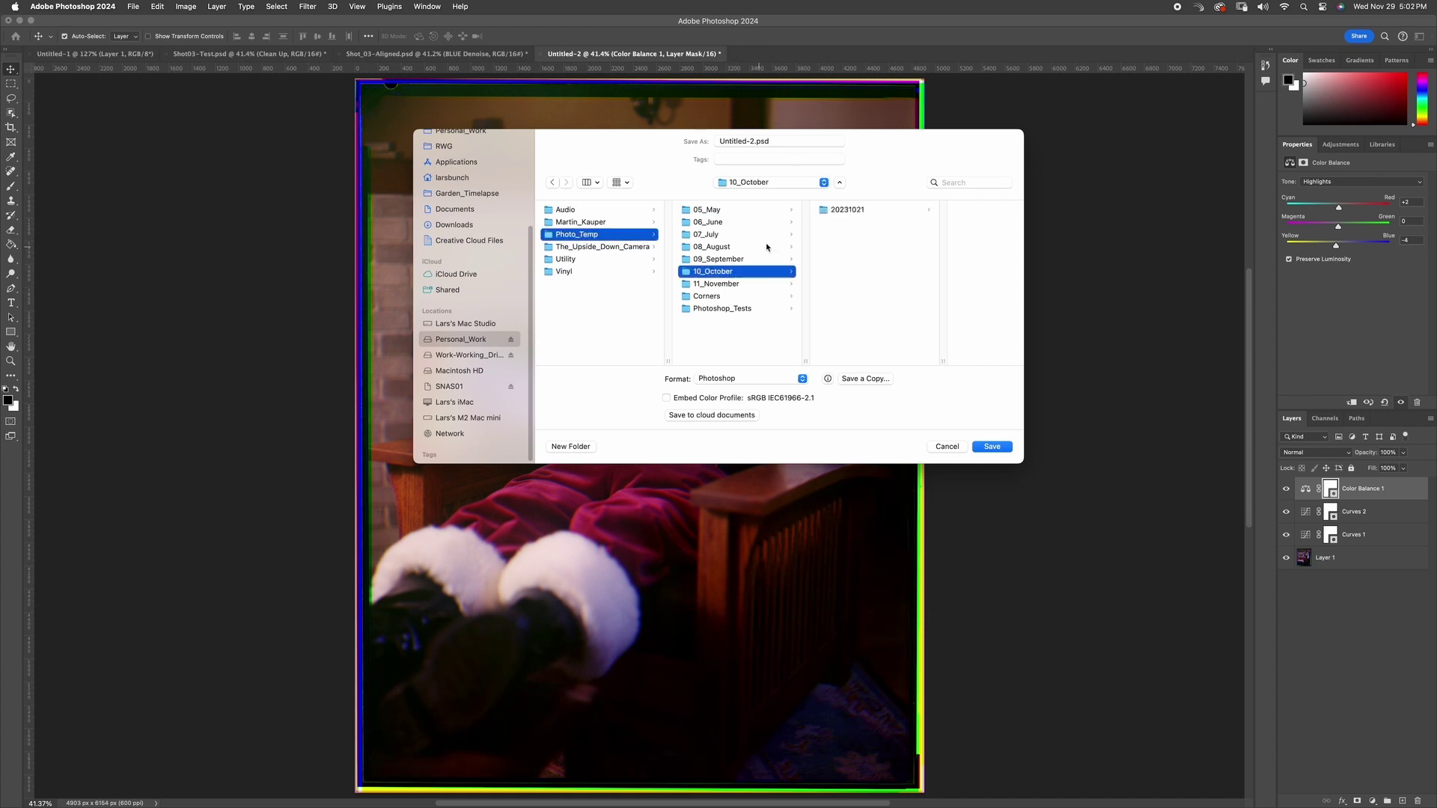
{"action": "left_click", "coordinate": [885, 211]}
{"action": "left_click", "coordinate": [938, 285]}
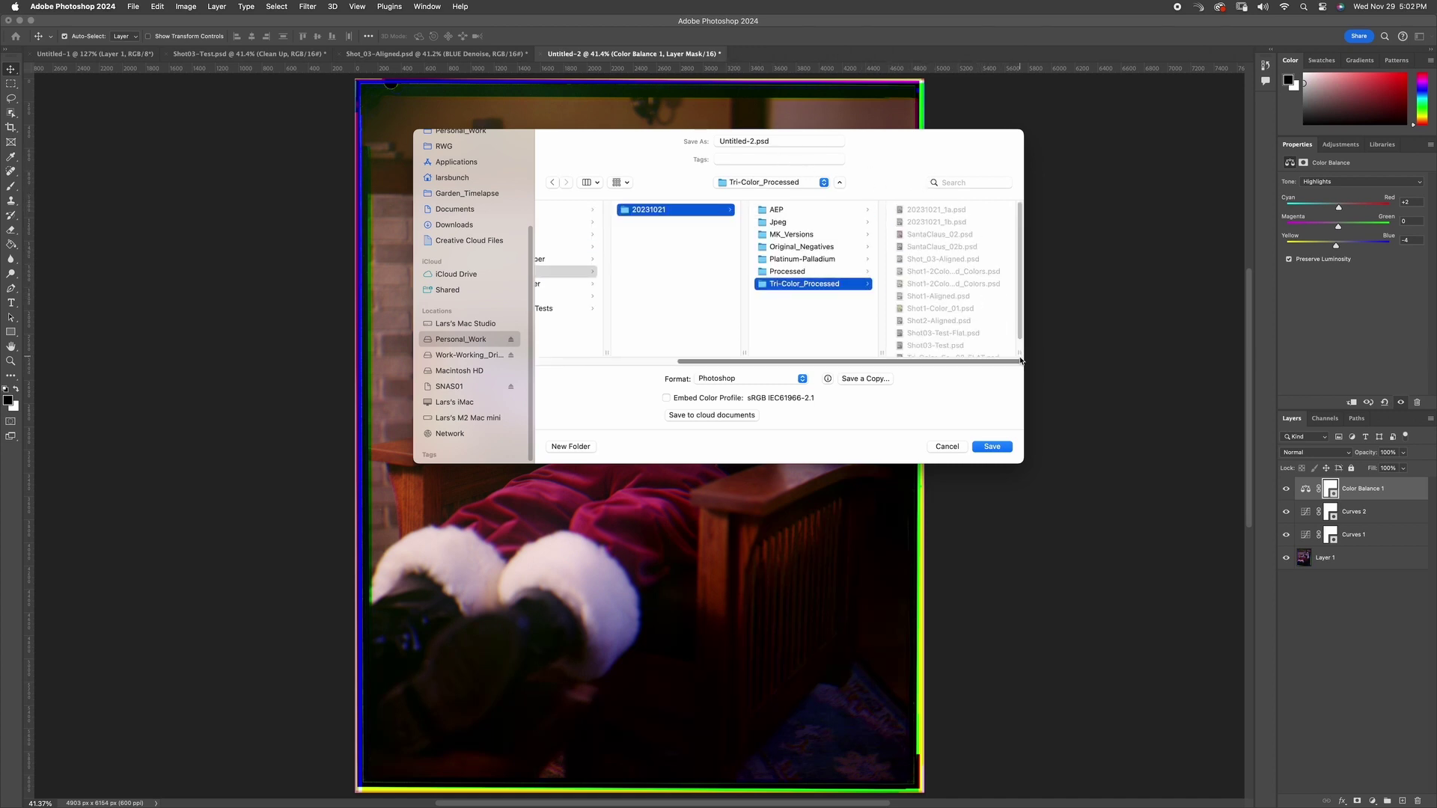
{"action": "scroll", "coordinate": [1006, 361], "scroll_direction": "down", "scroll_amount": 1}
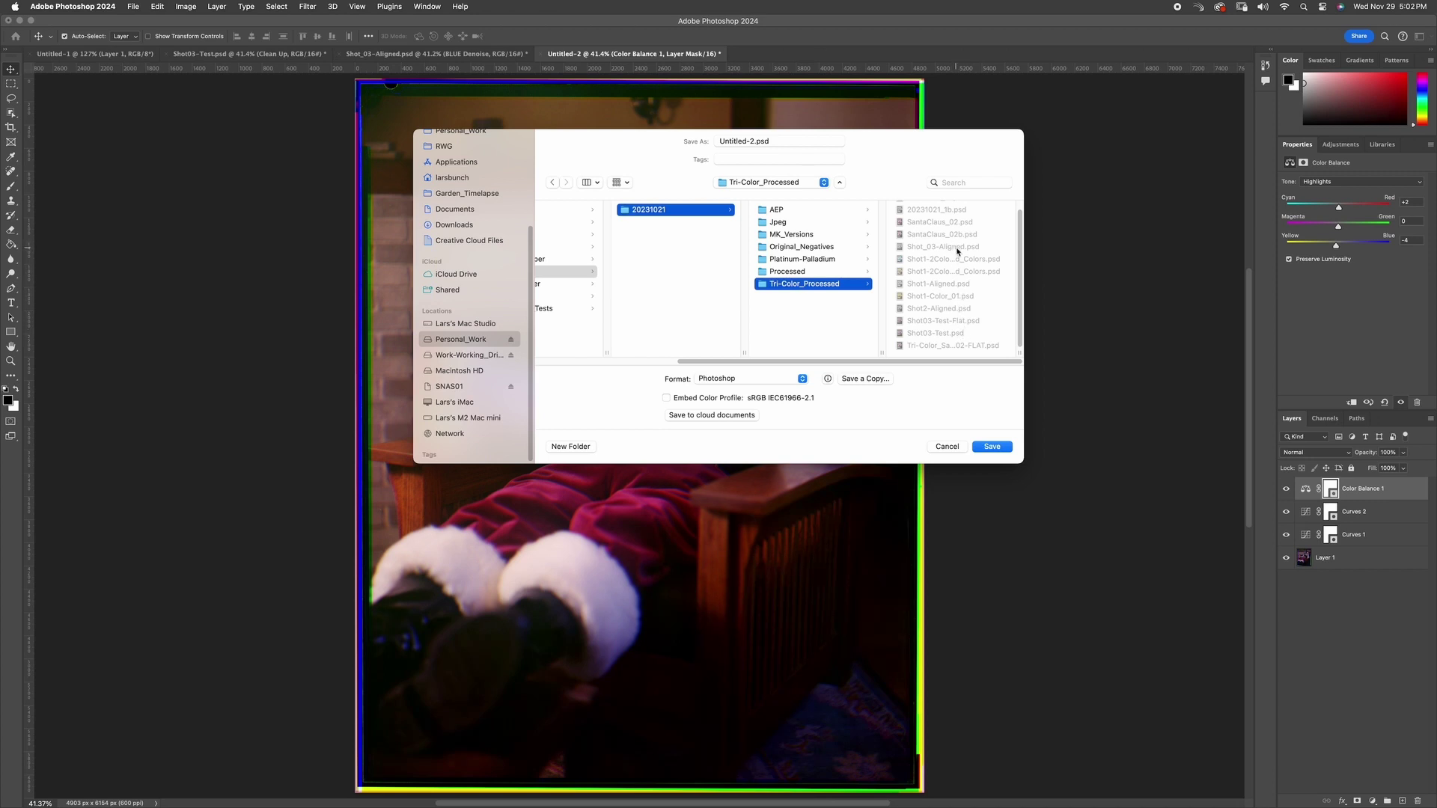
- Name the file Shot03-Color_V2.psd, based on the existing Shot03-Test name, and save it with Maximize Compatibility enabled
{"action": "left_click", "coordinate": [928, 333]}
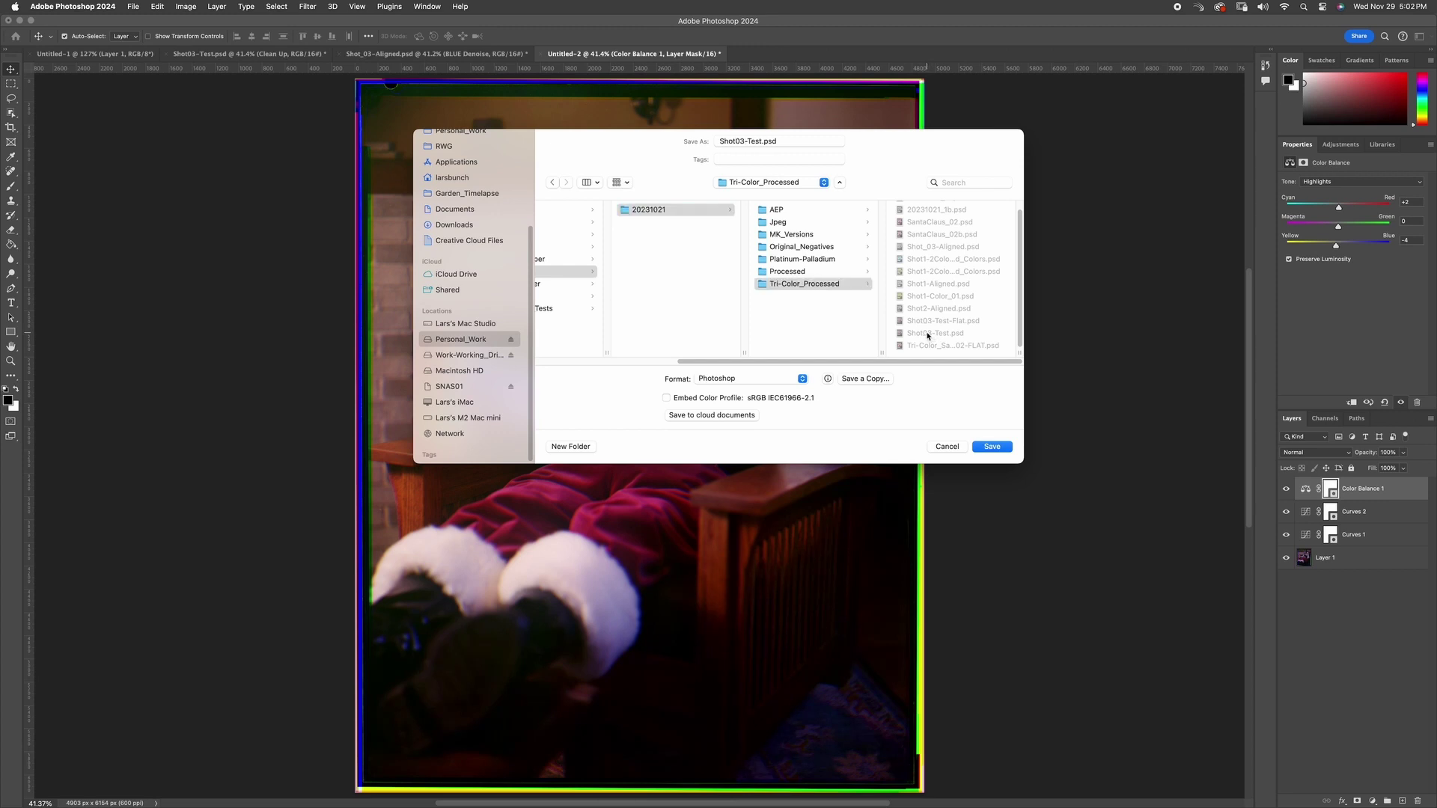
{"action": "double_click", "coordinate": [762, 141]}
{"action": "type", "text": "Color_C2"}
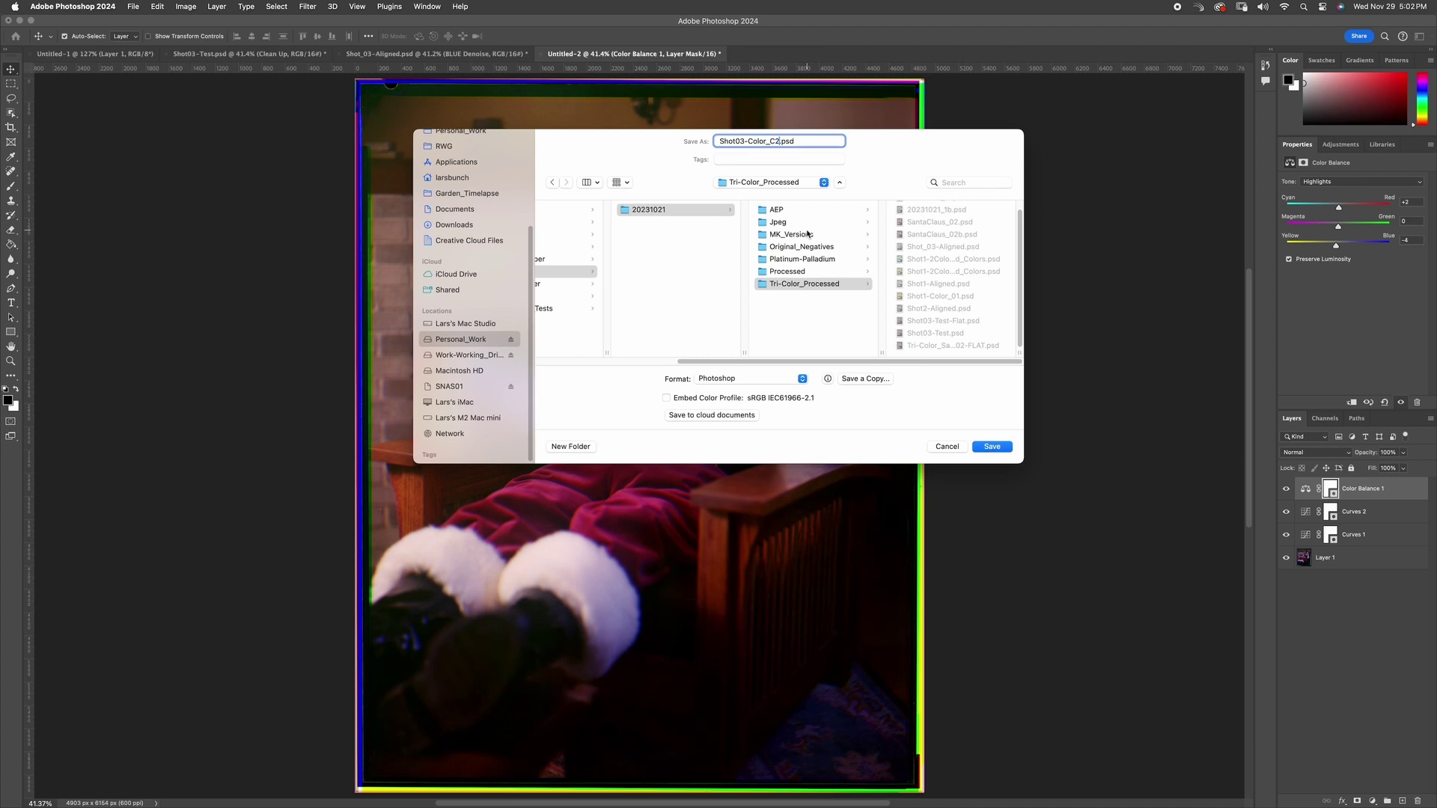
{"action": "key", "text": "Left"}
{"action": "key", "text": "BackSpace"}
{"action": "type", "text": "V"}
{"action": "left_click", "coordinate": [992, 447]}
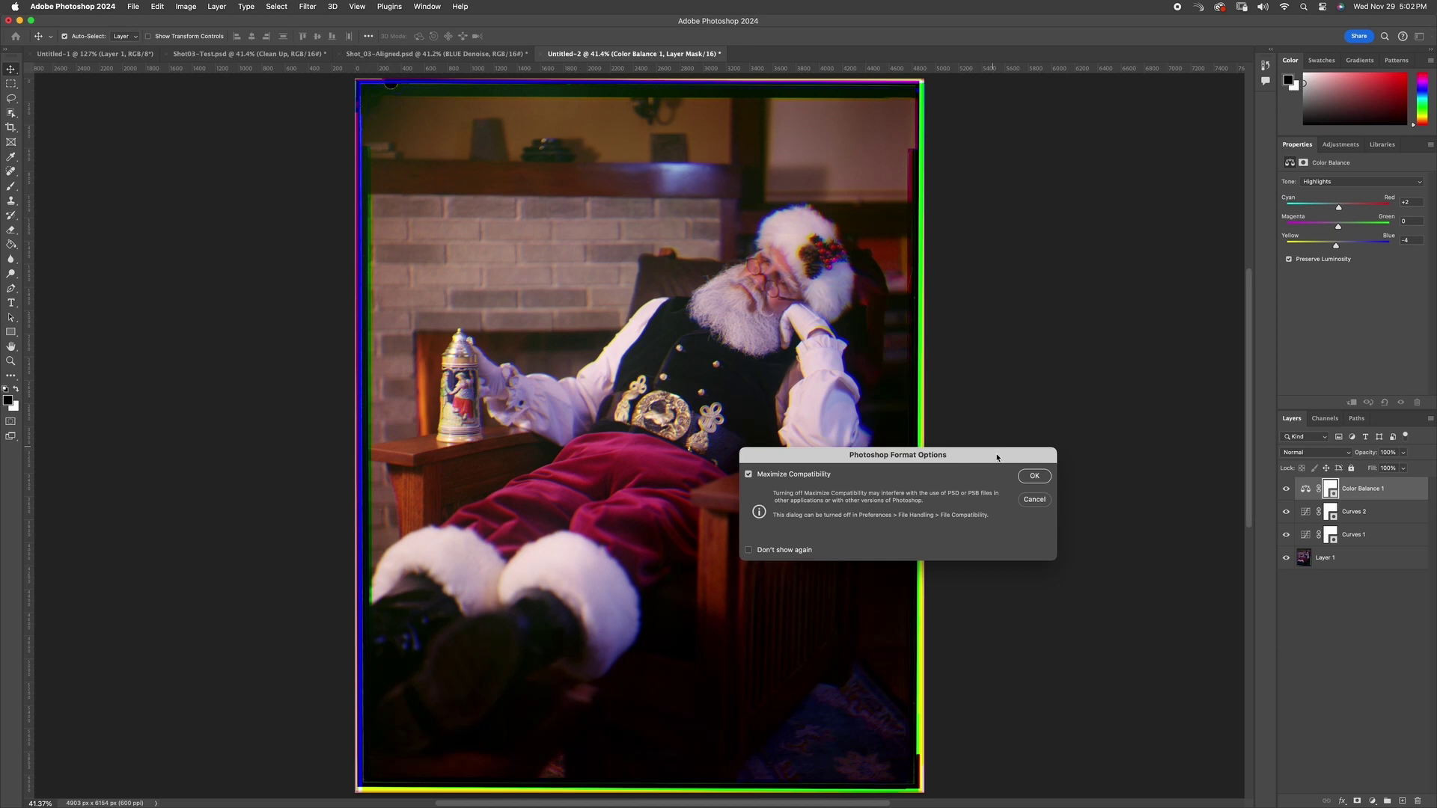
{"action": "left_click", "coordinate": [1036, 476]}
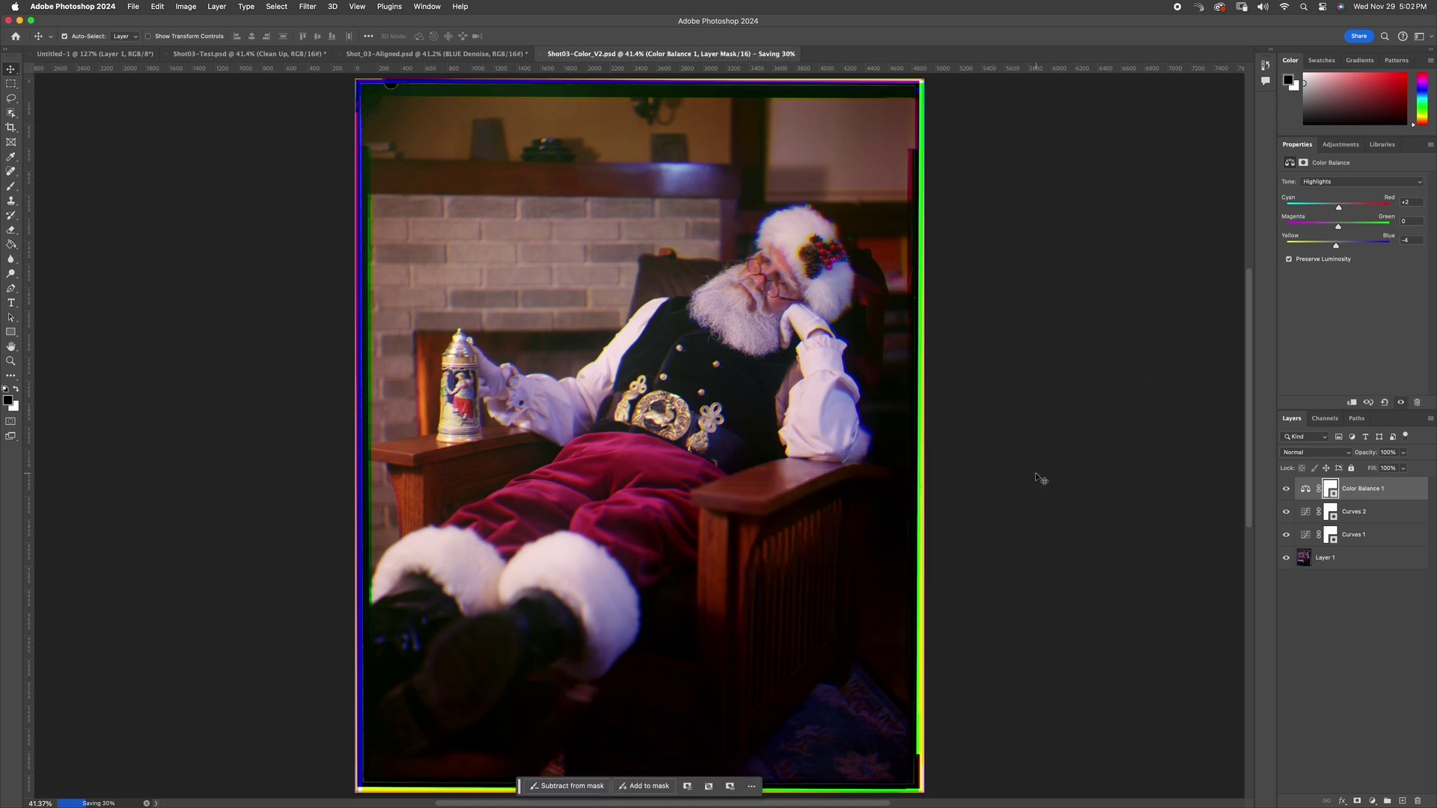